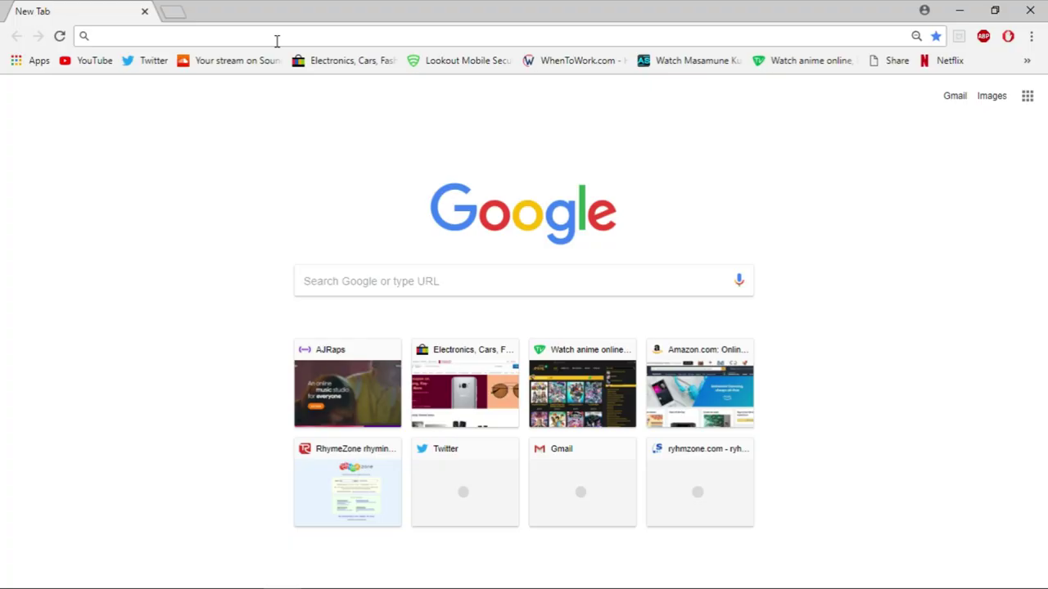
- Go to soundtrap.com and open its login page
type("sound")
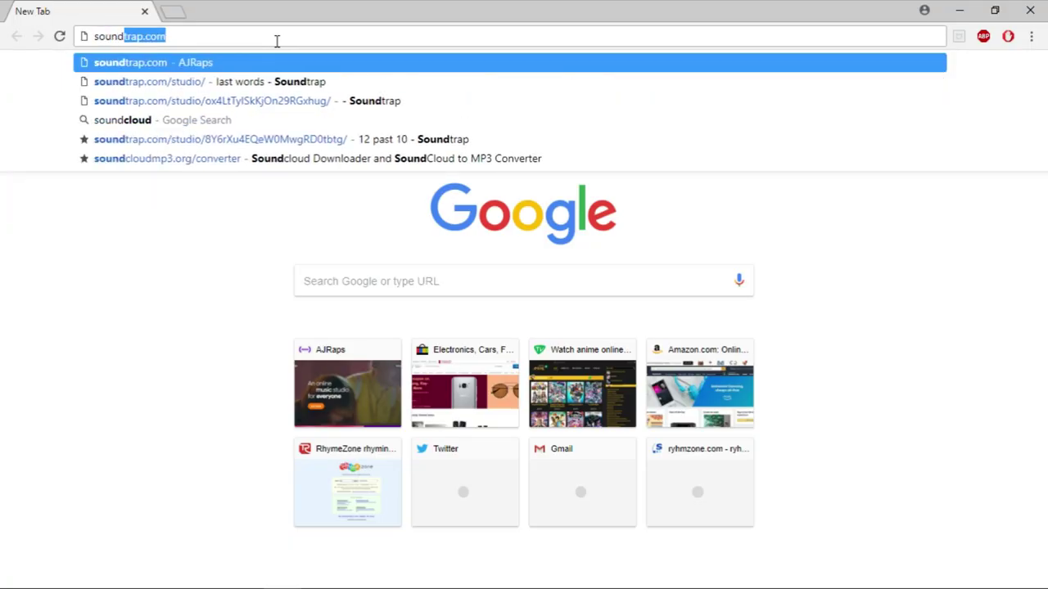
type("trap.com")
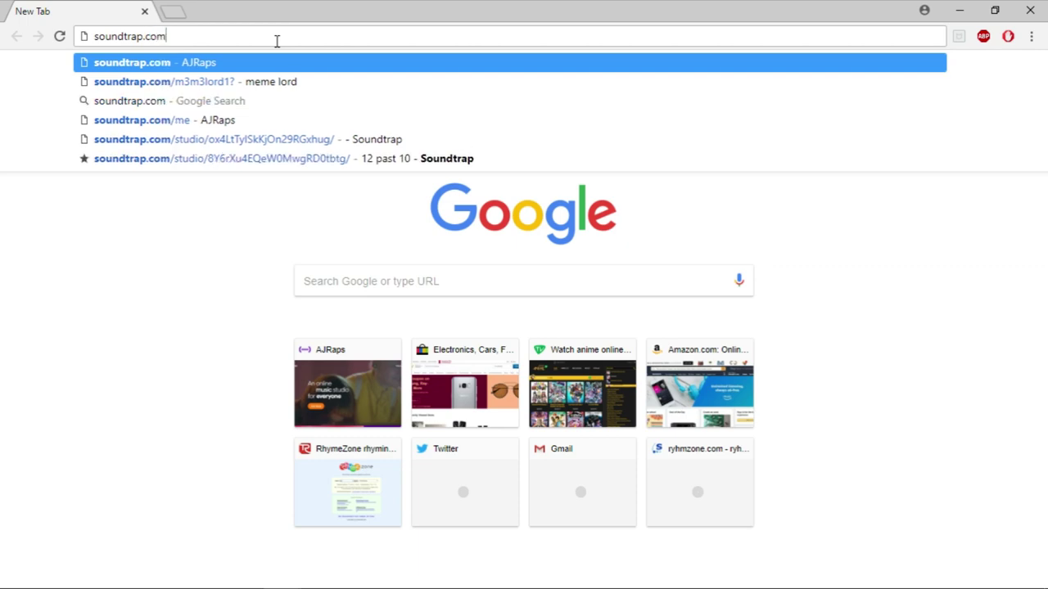
key("Return")
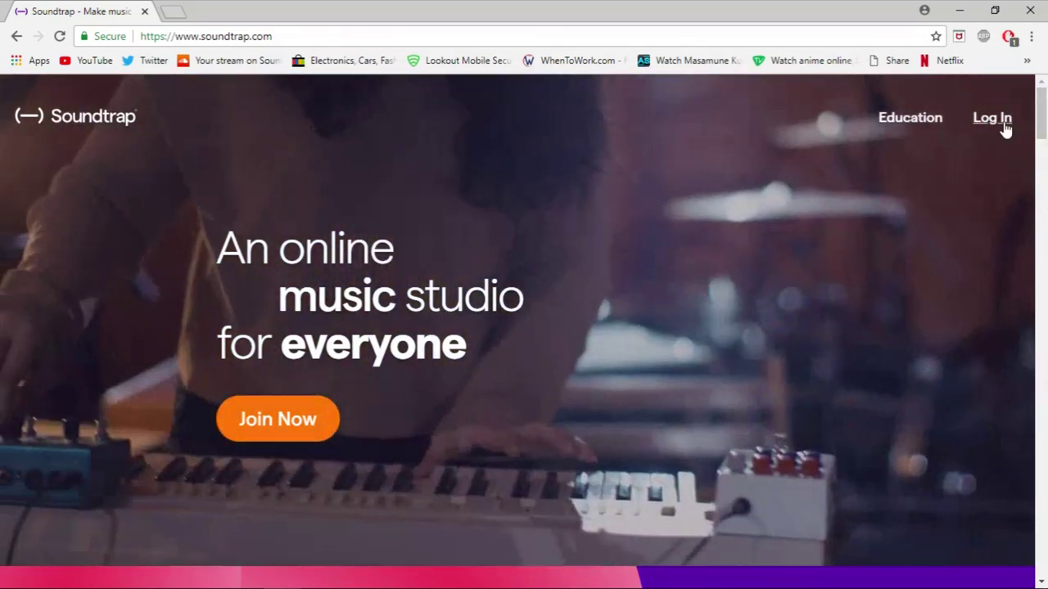
left_click(998, 119)
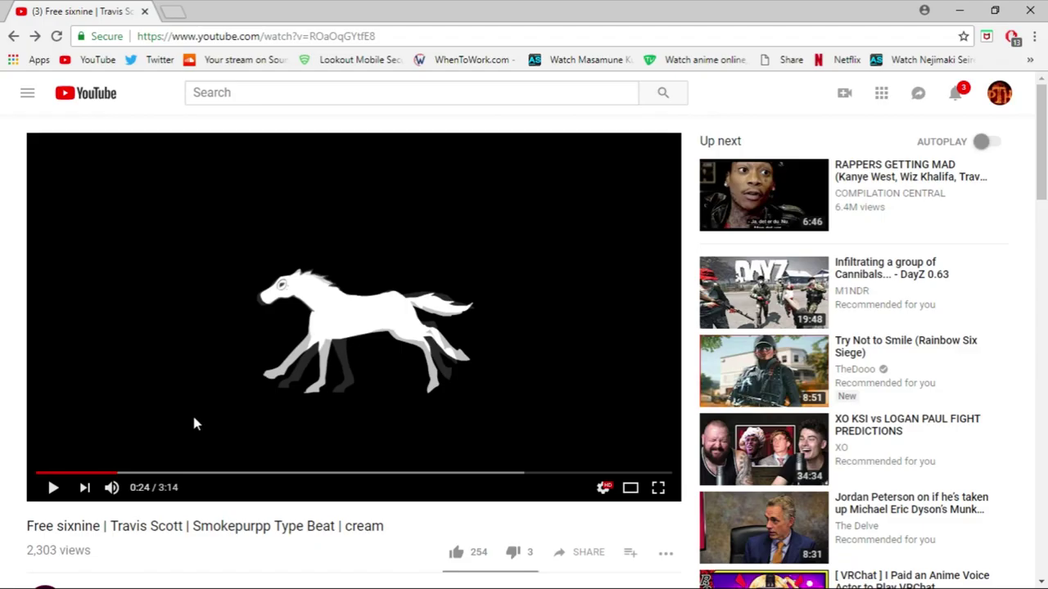
- Read the beat video's full description for its usage terms, and preview the beat, rewinding to 0:27
scroll(194, 424, "down", 1)
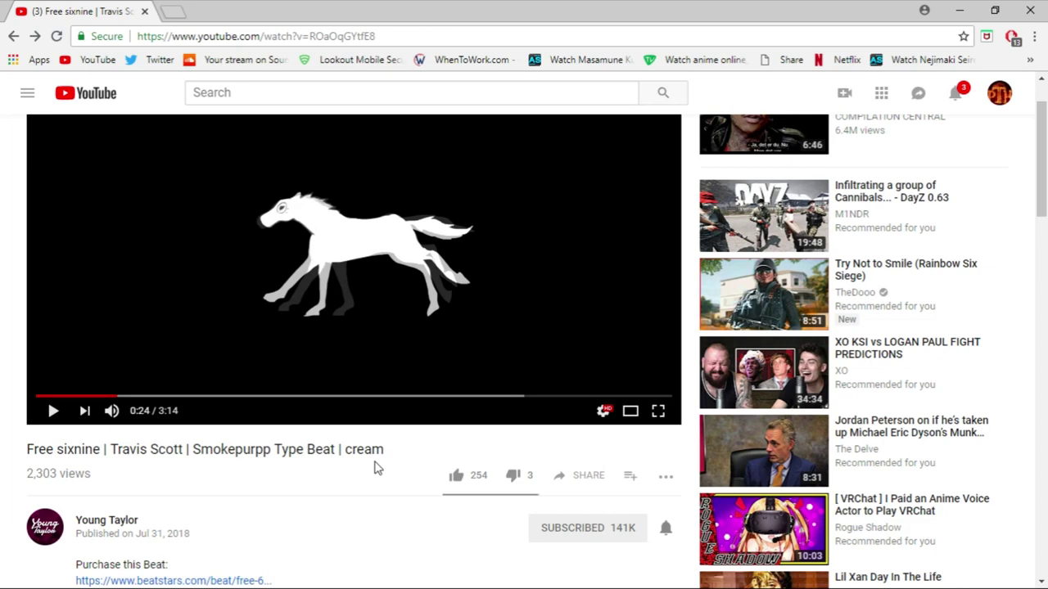
scroll(327, 473, "up", 1)
scroll(278, 478, "down", 1)
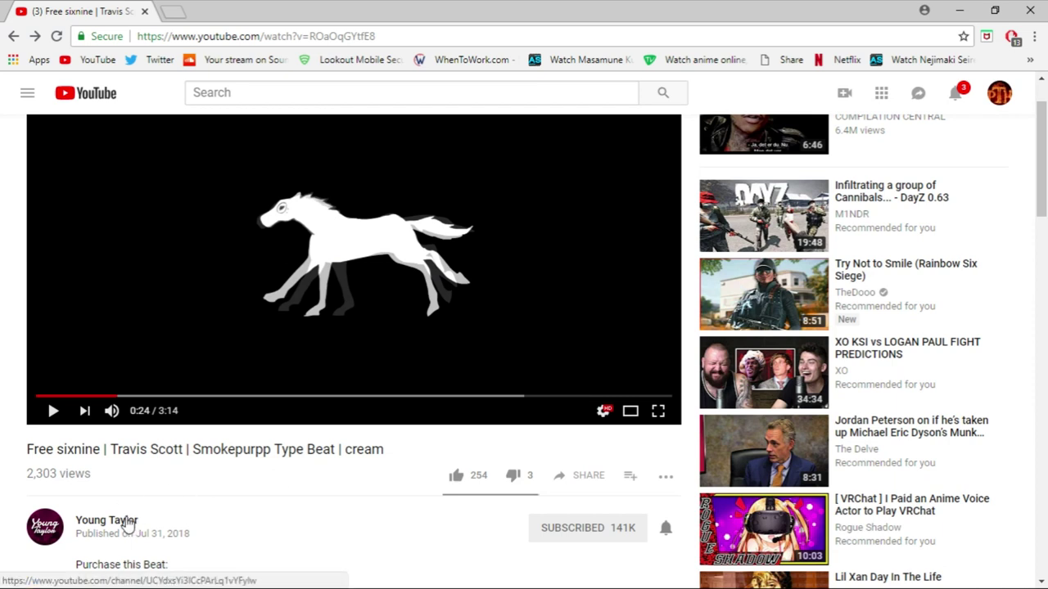
scroll(100, 438, "down", 1)
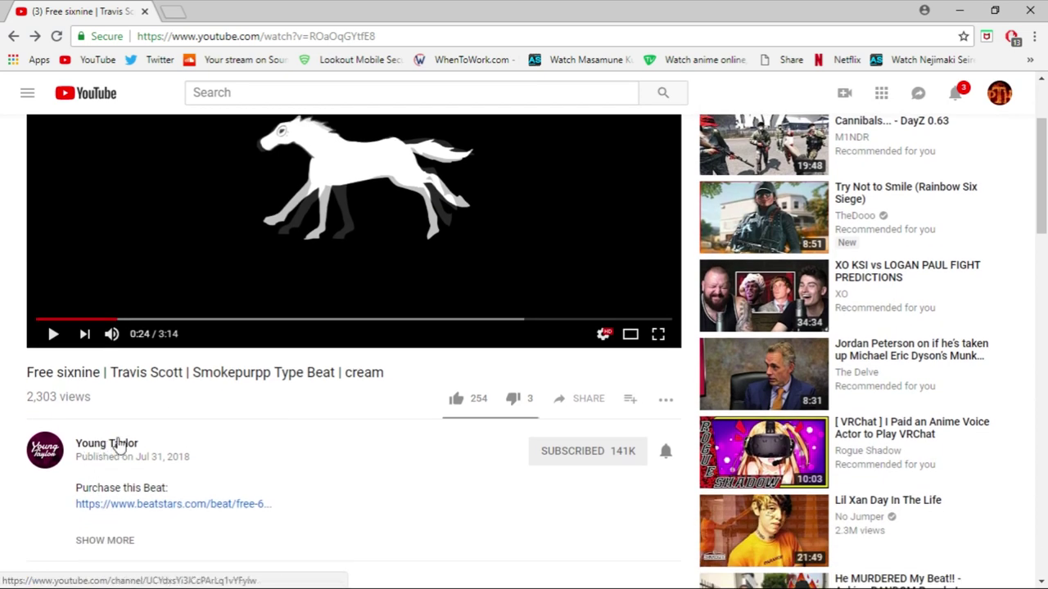
scroll(238, 482, "up", 2)
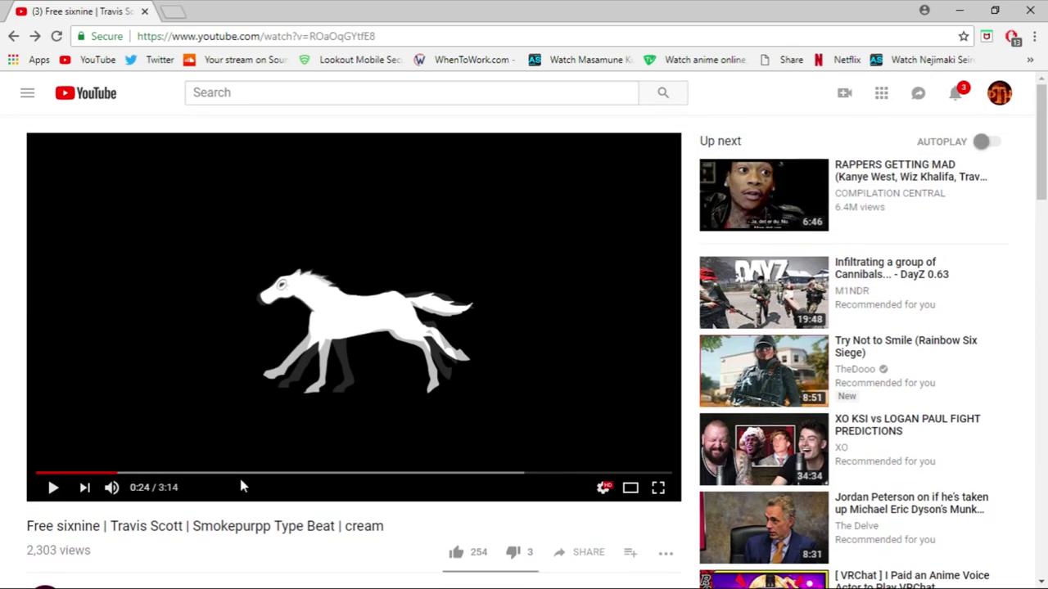
scroll(152, 397, "down", 2)
left_click(107, 544)
scroll(98, 343, "down", 3)
triple_click(98, 324)
left_click(249, 307)
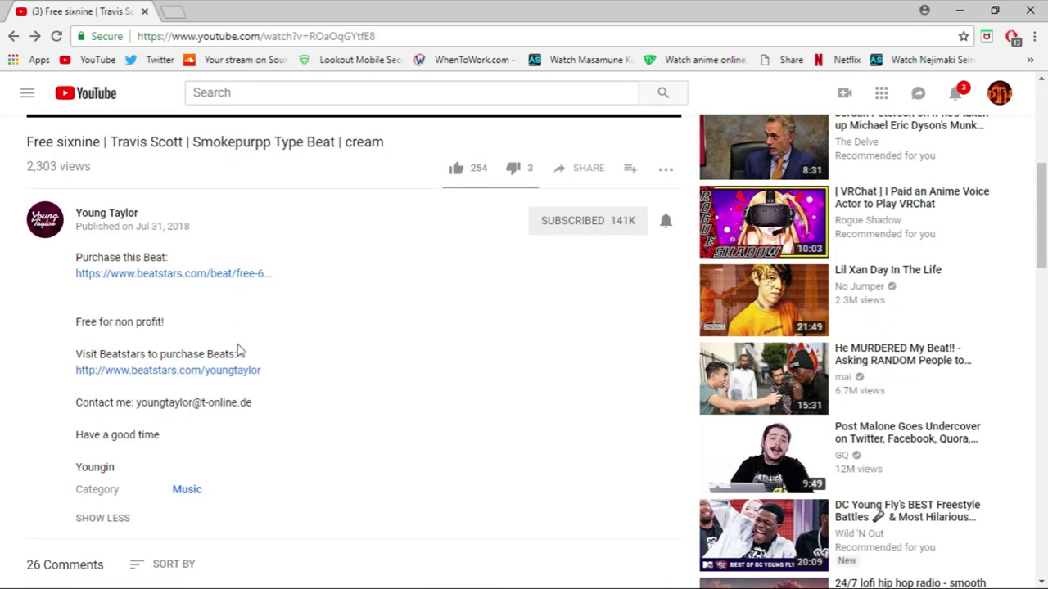
scroll(233, 337, "up", 5)
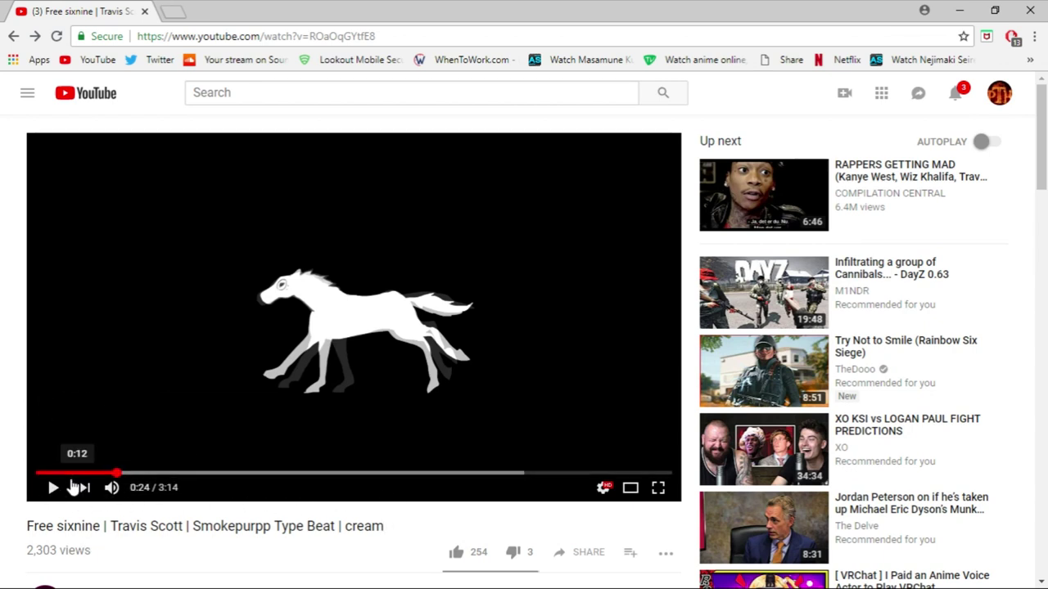
left_click(52, 488)
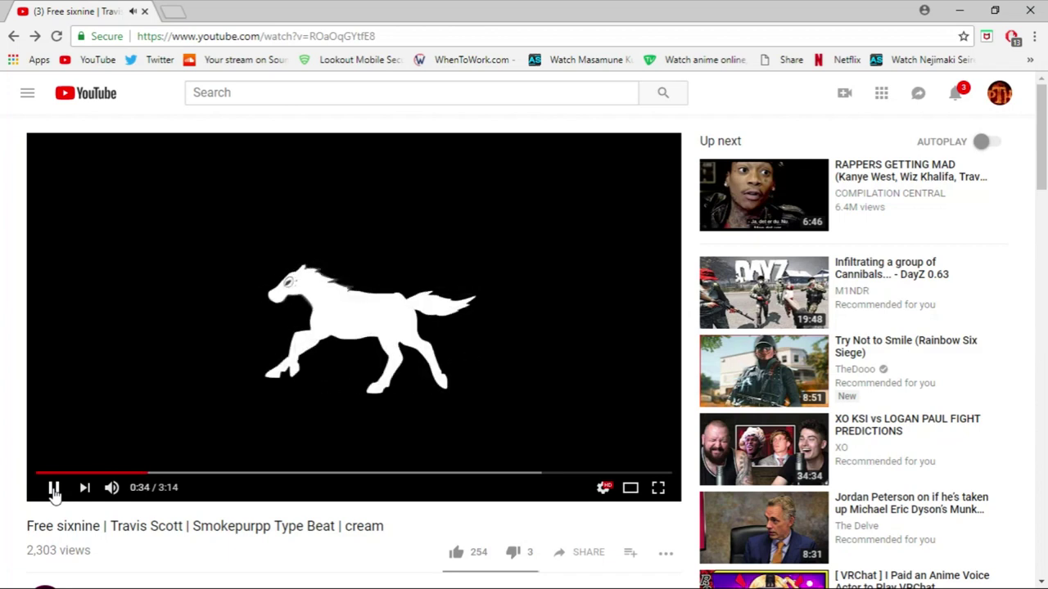
left_click(124, 474)
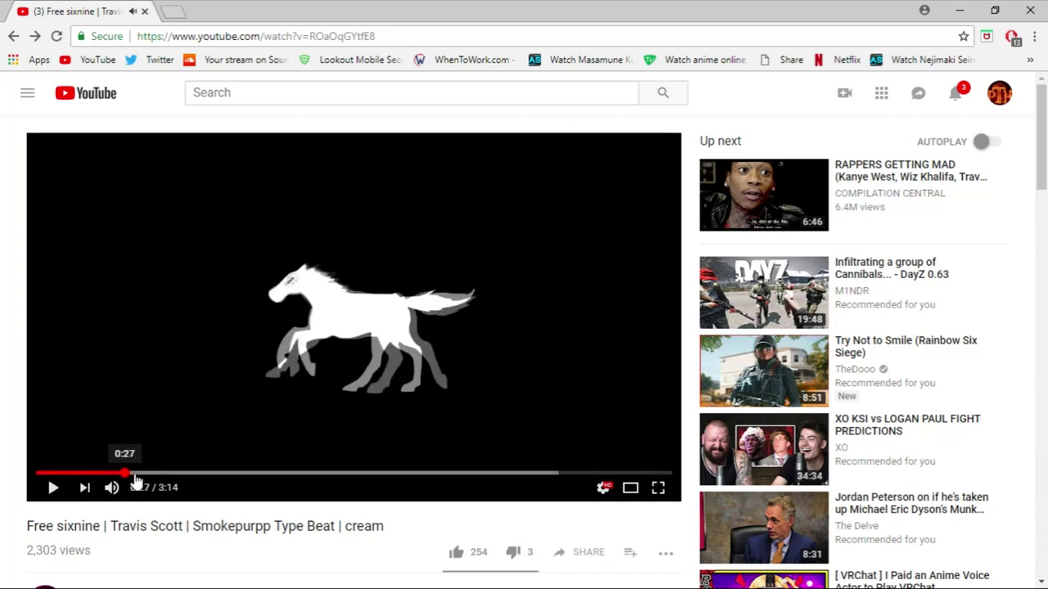
- Copy the beat video's address and convert the video to MP3 on onlinevideoconverter.com in a new tab
left_click(253, 36)
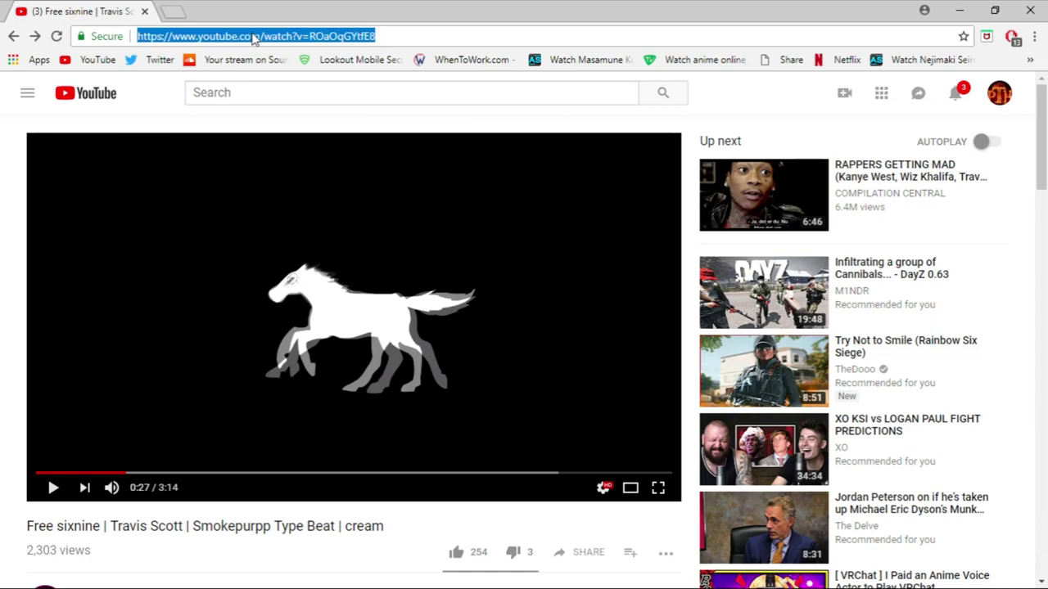
left_click(173, 10)
type("y")
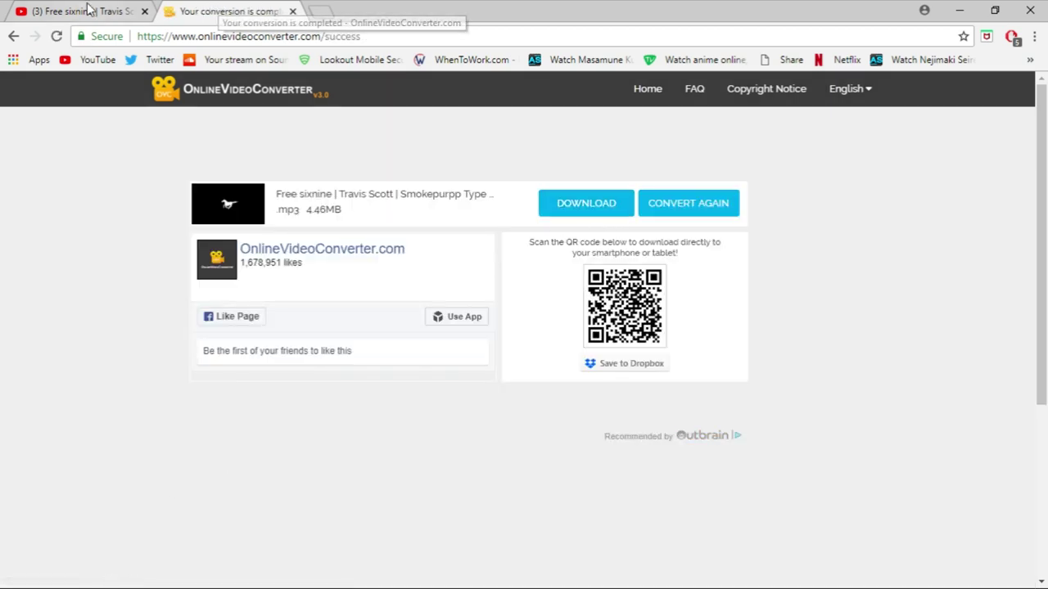
- Open the Soundtrap profile page in another new tab
left_click(327, 11)
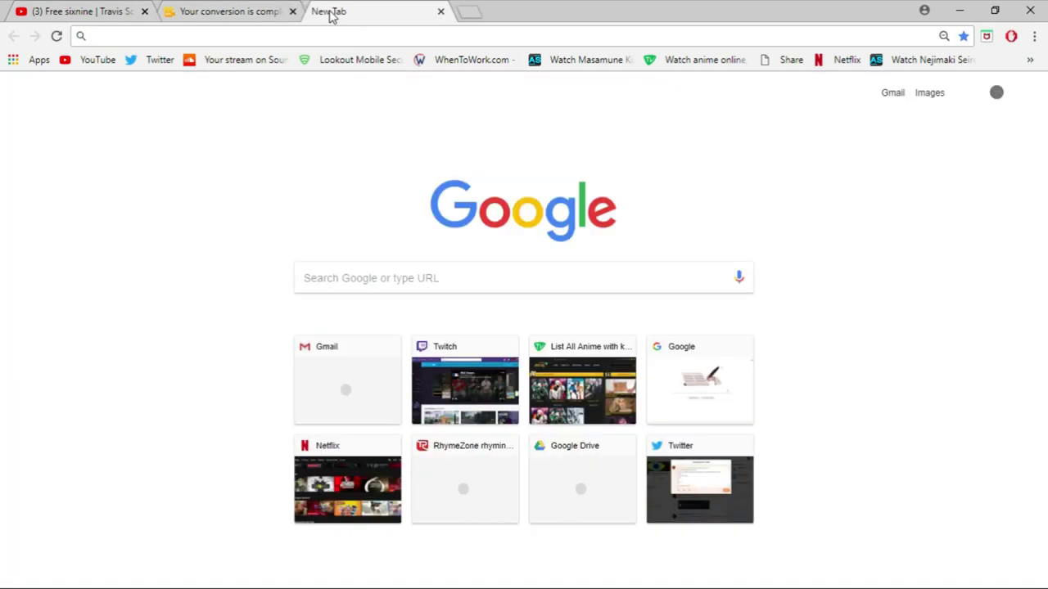
type("sou")
key("Return")
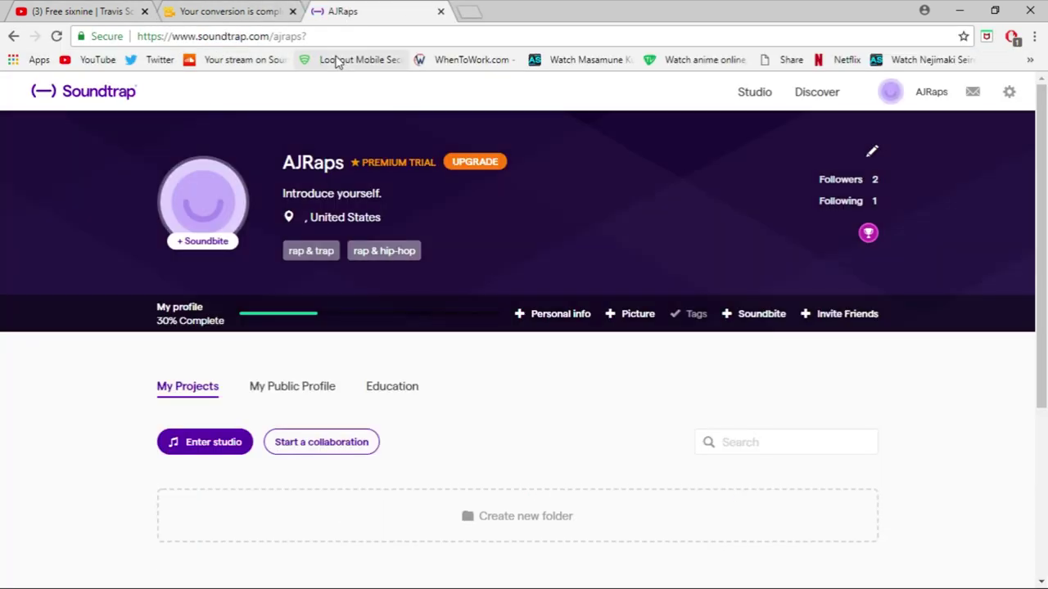
- Enter the Soundtrap studio from the projects page and start a project from the Blank template
scroll(555, 416, "down", 2)
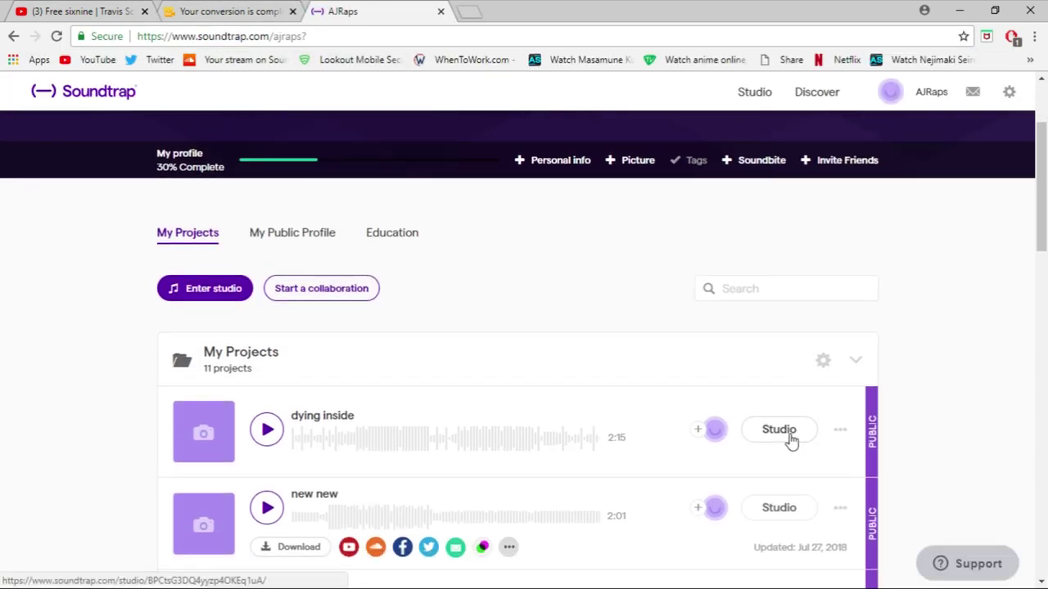
scroll(360, 338, "down", 4)
scroll(401, 339, "up", 5)
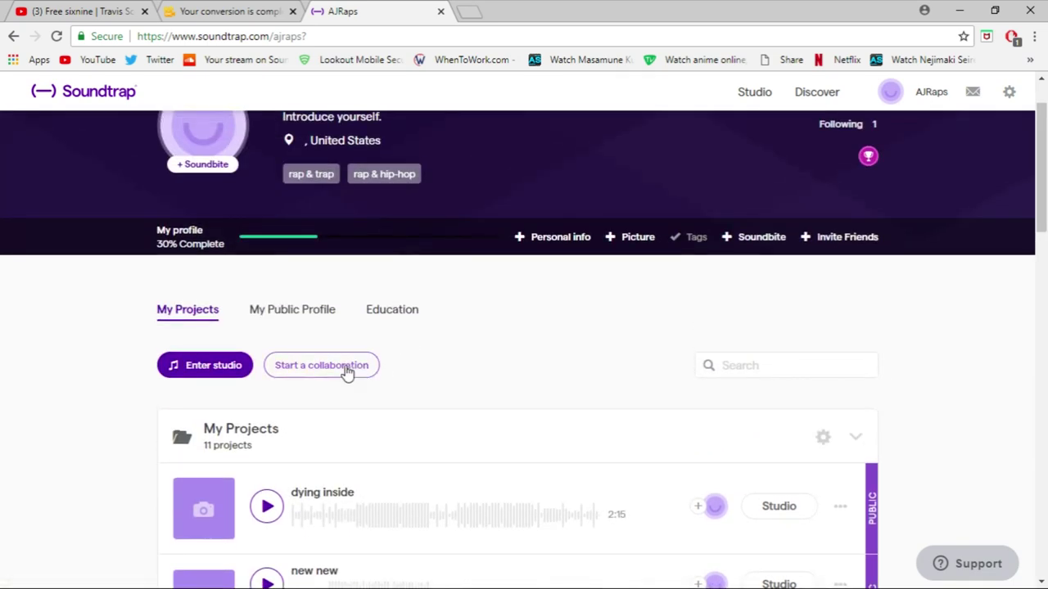
left_click(221, 368)
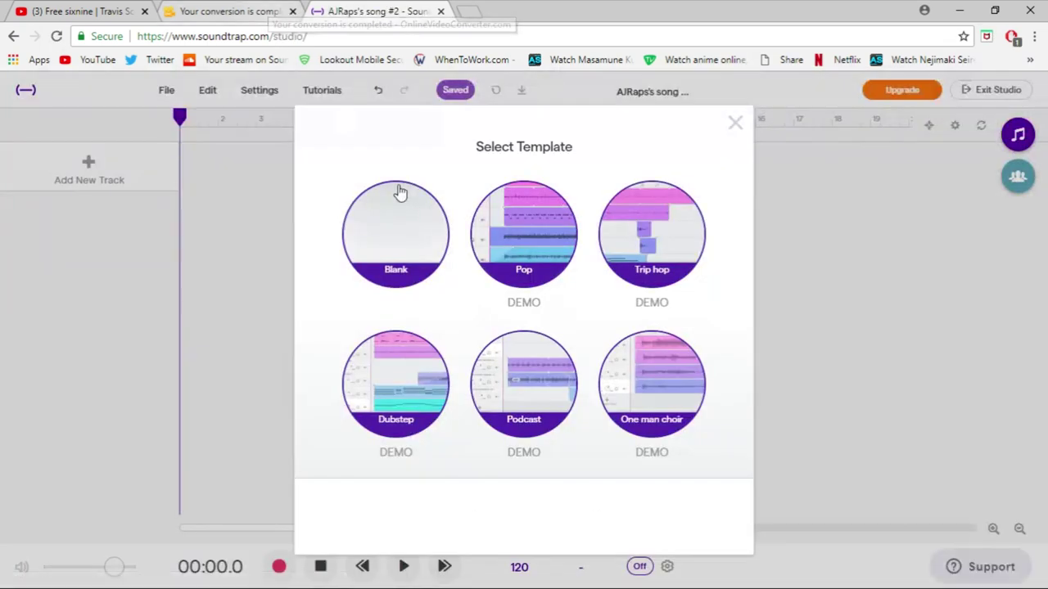
left_click(400, 192)
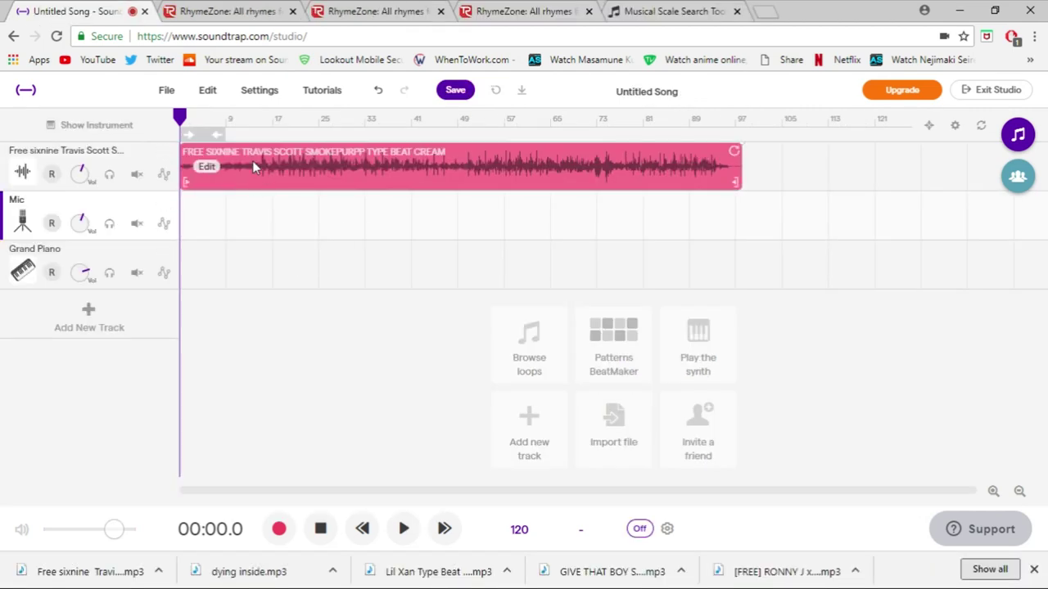
- View the available types of new track and the Grand Piano track's on-screen keyboard
left_click(127, 331)
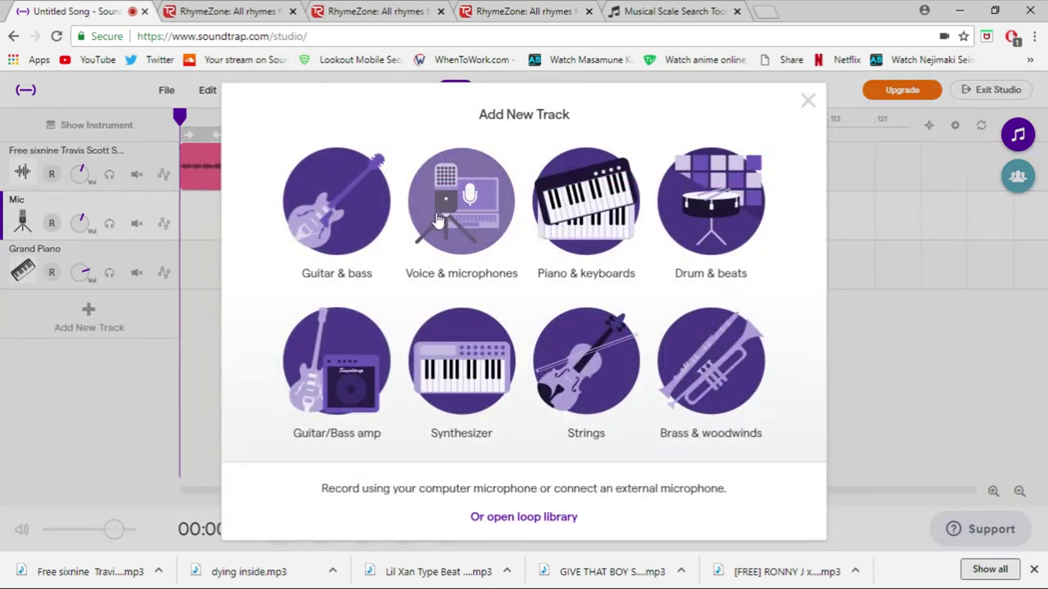
left_click(809, 101)
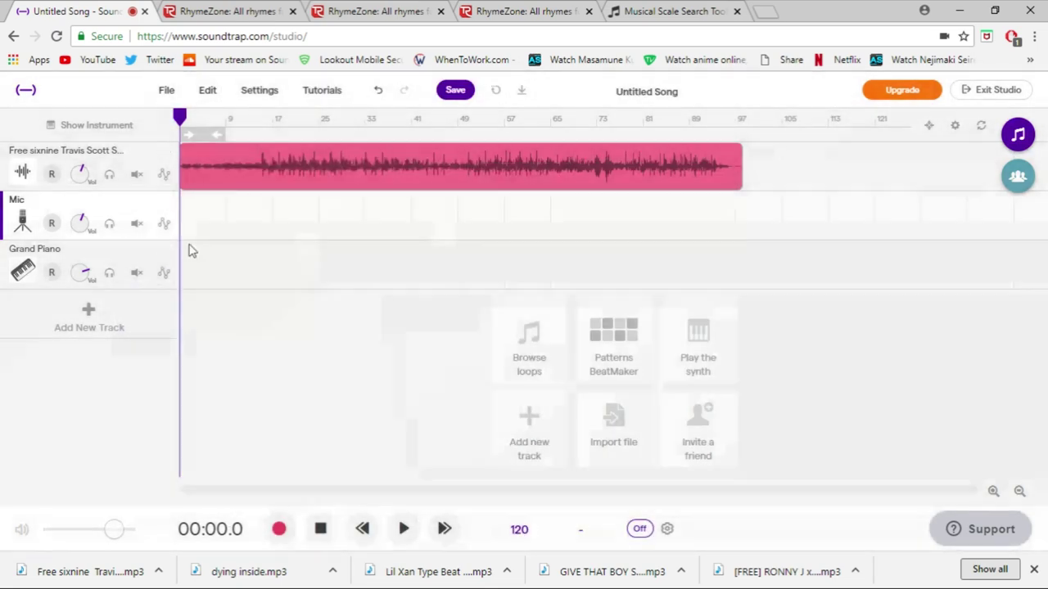
left_click(113, 260)
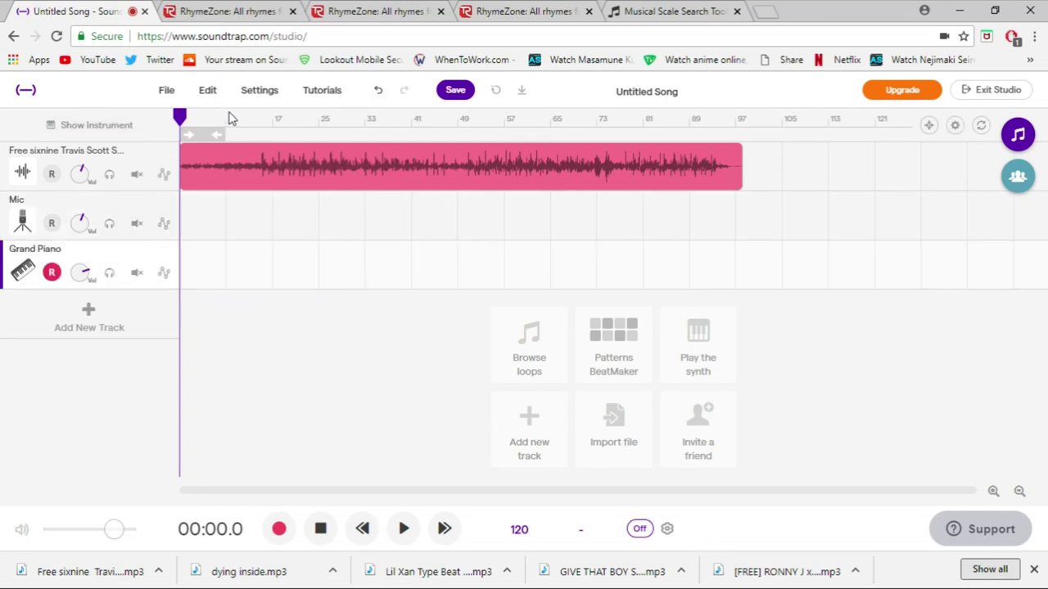
left_click(103, 124)
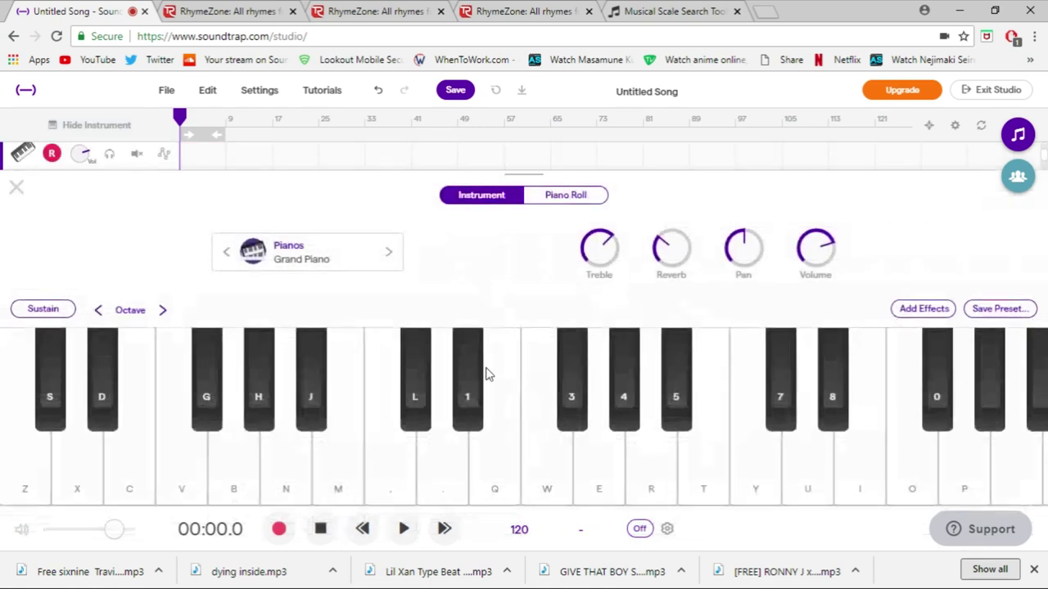
left_click(17, 187)
- Place the playhead at about 00:18.8 and try out several notes on the Grand Piano keyboard
left_click(234, 119)
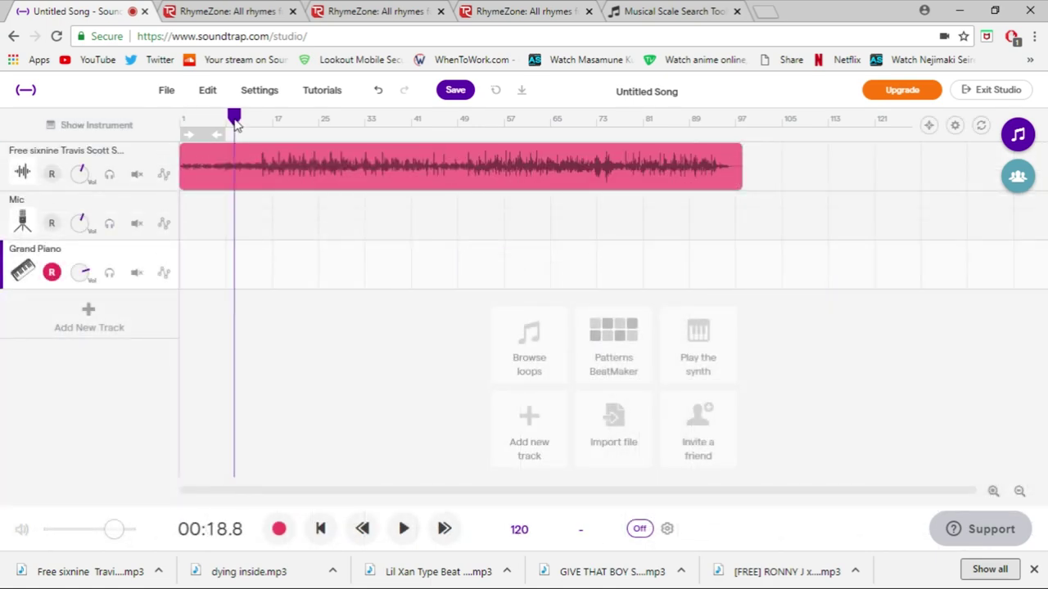
left_click(103, 130)
key("b")
left_click(414, 398)
left_click(386, 486)
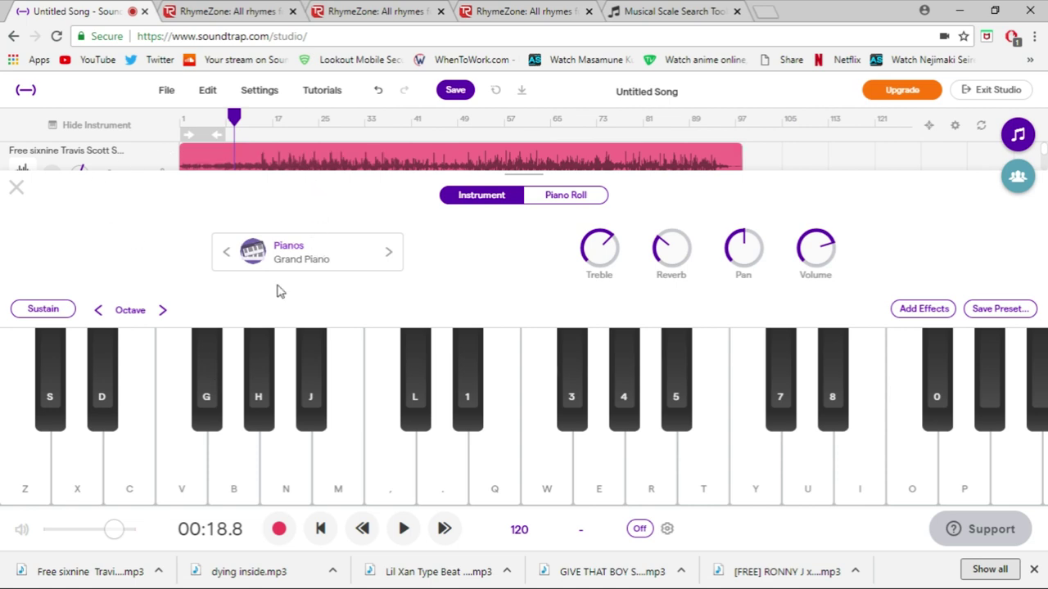
left_click(209, 398)
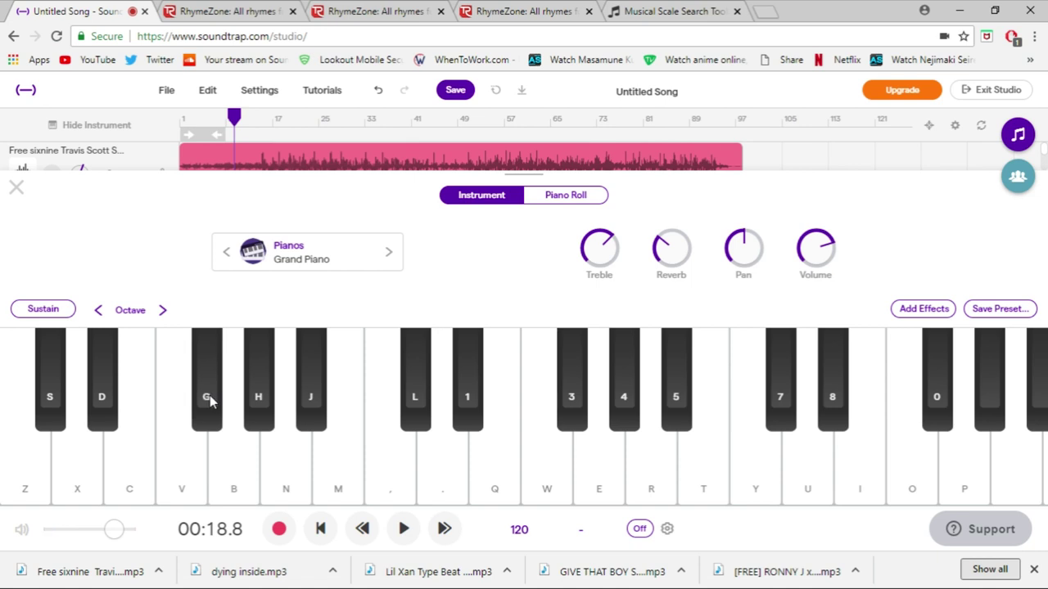
left_click(16, 189)
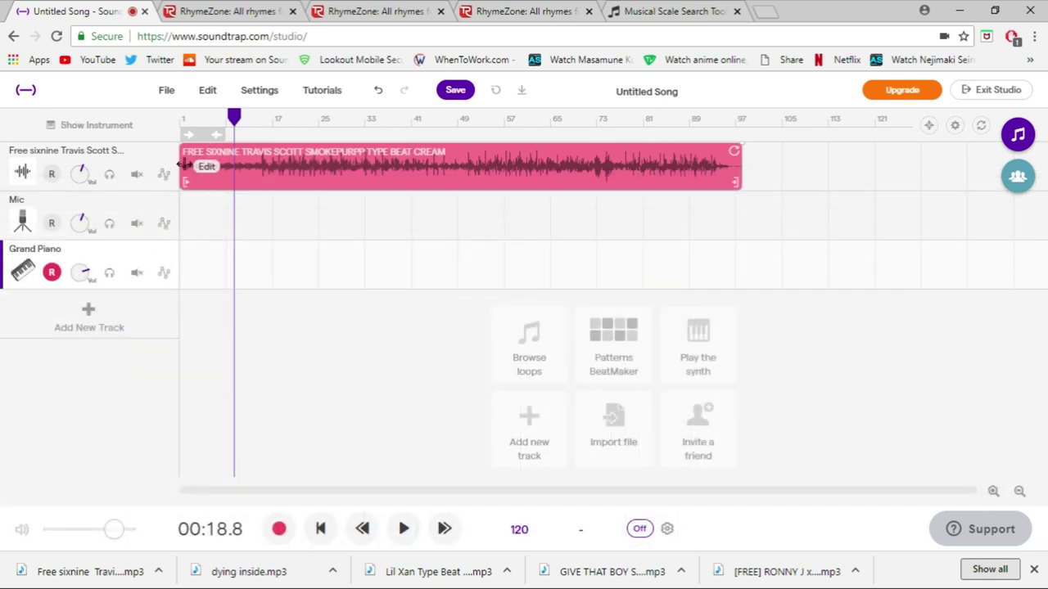
- Play the beat from the playhead while testing the G-labelled Grand Piano note against it, and stop playback
key("space")
left_click(99, 125)
key("g")
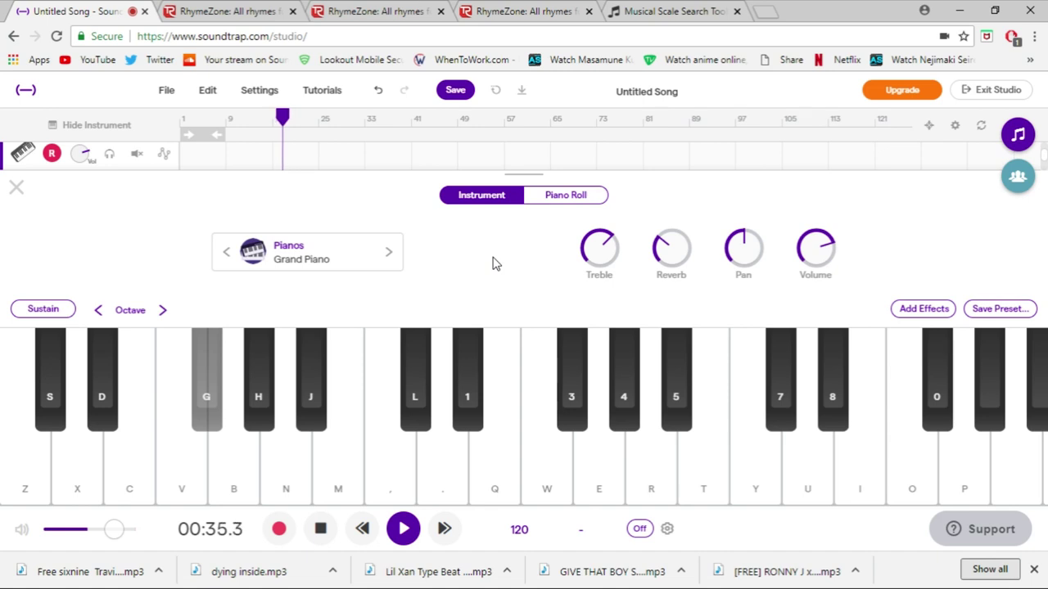
key("space")
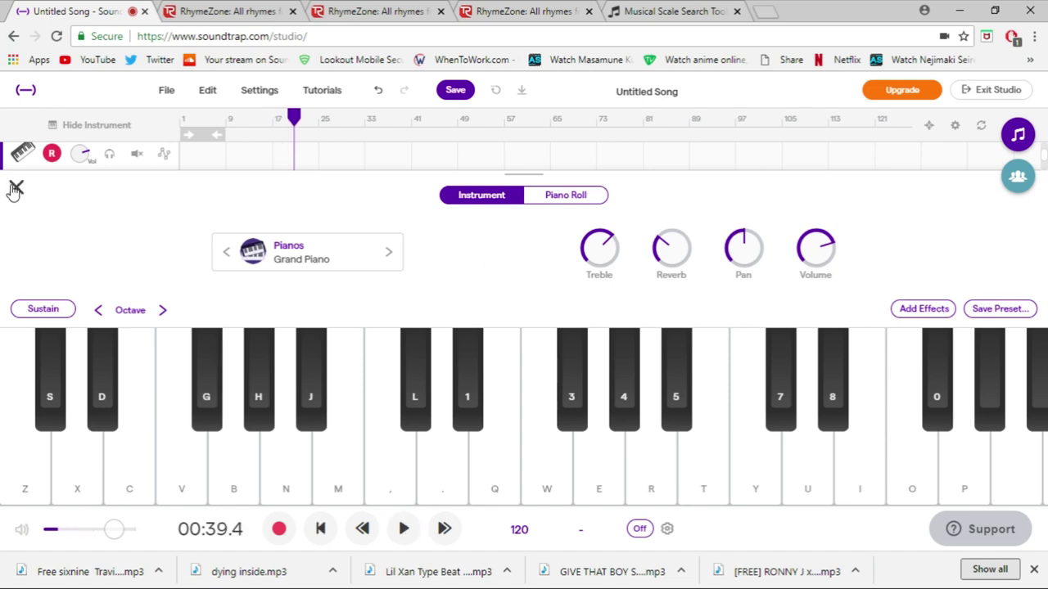
left_click(15, 190)
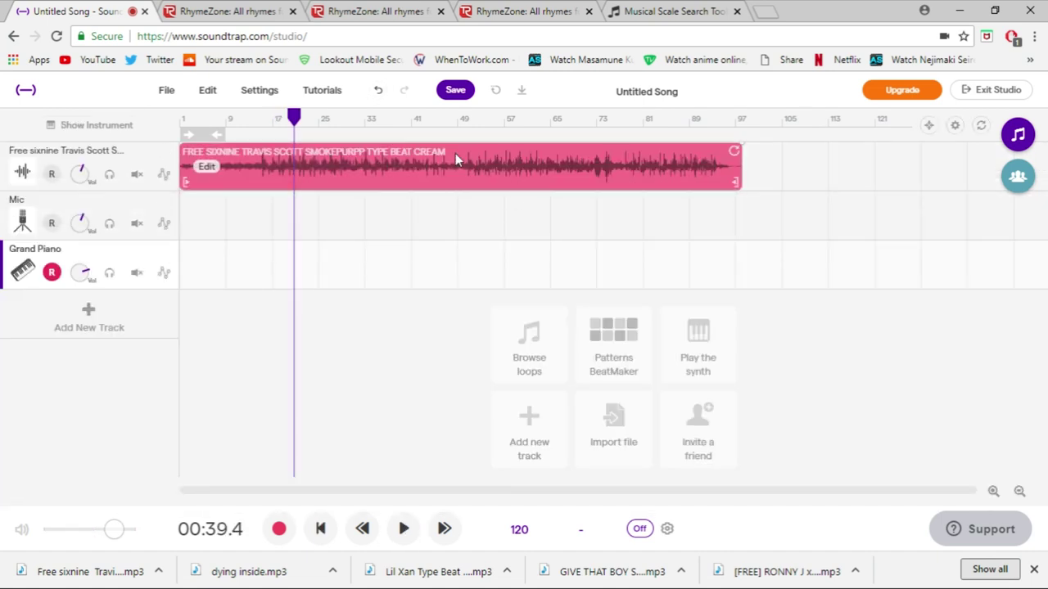
- Select the Mic track and place the playhead at about 00:19.9, before the beat's louder section
left_click_drag(294, 117, 260, 125)
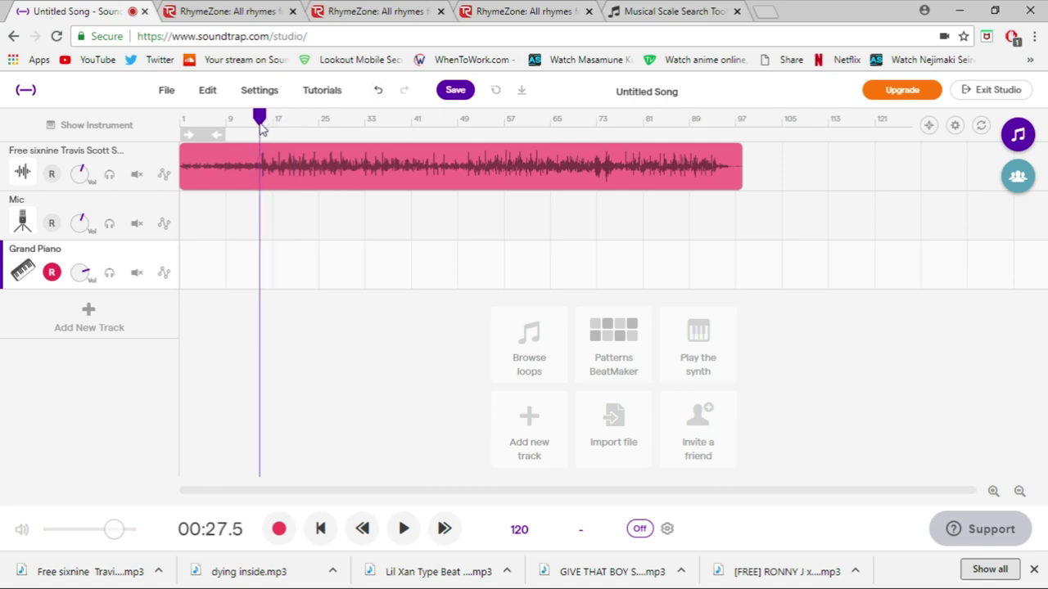
scroll(374, 313, "up", 4)
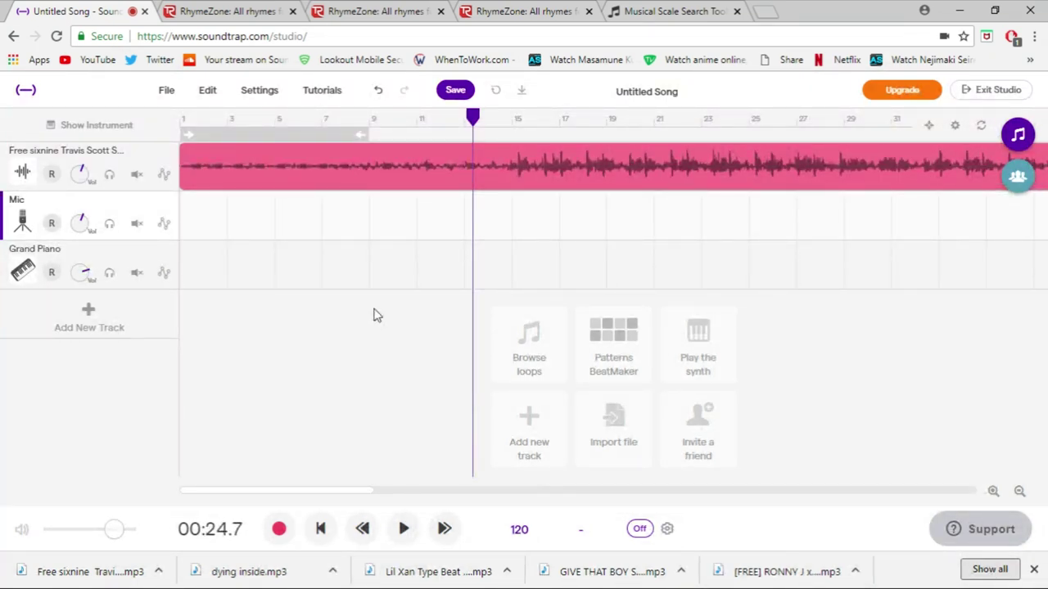
left_click(416, 119)
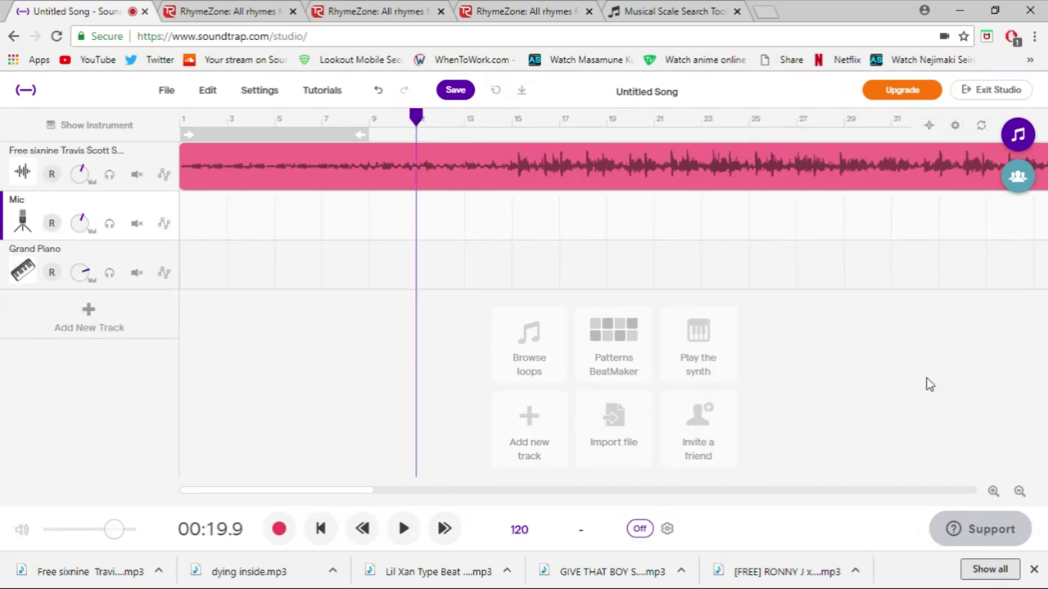
left_click(1019, 491)
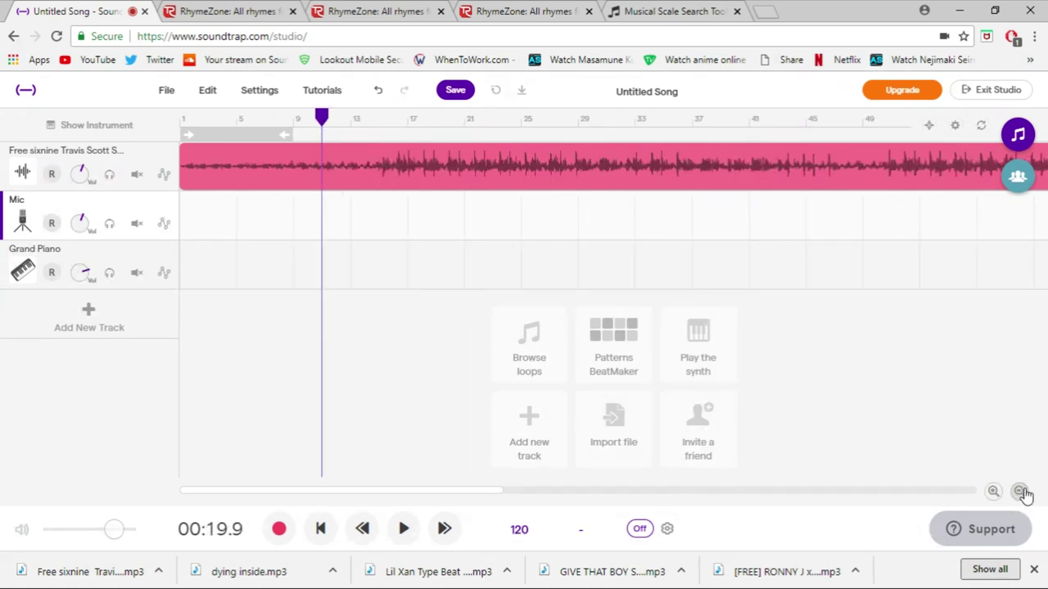
- Place the playhead at about 00:26.0 and record a vocal take of about nine bars on the Mic track
left_click(1019, 491)
left_click(279, 120)
left_click_drag(291, 121, 293, 122)
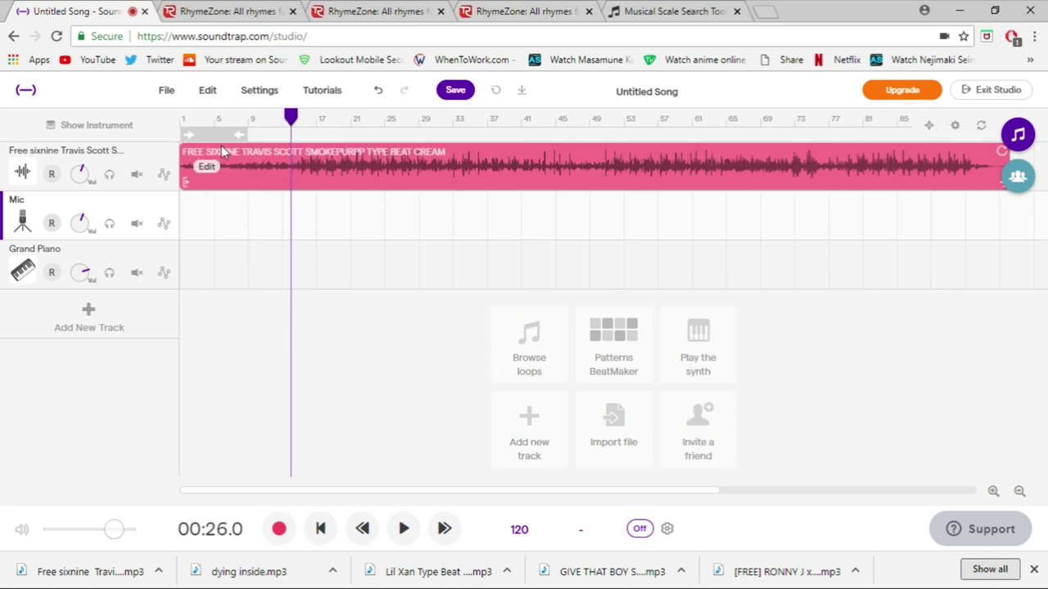
left_click(278, 529)
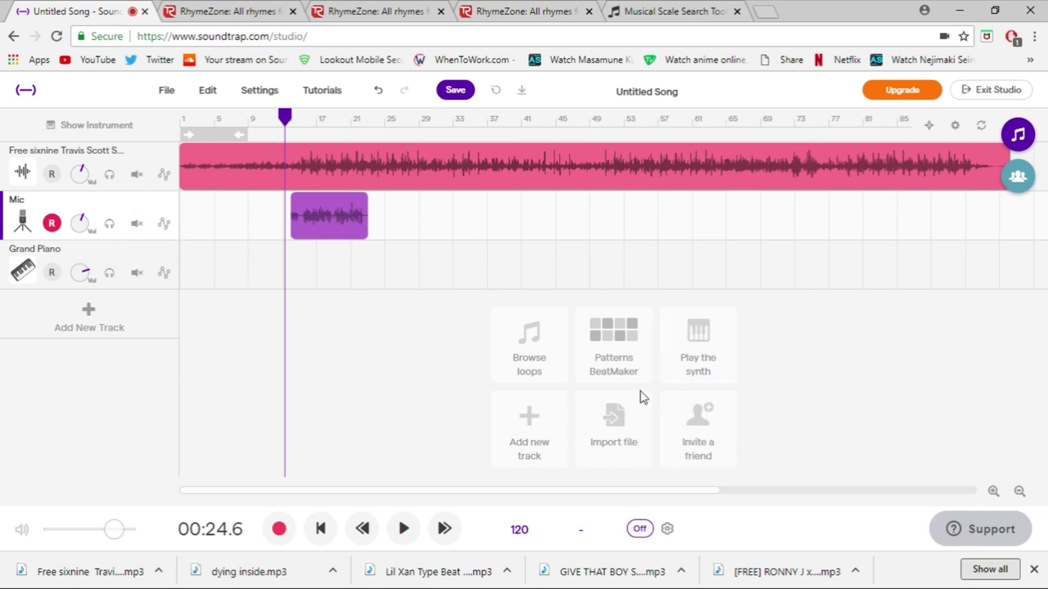
- Play back the recorded vocal with the beat from about 00:24.6, pausing and resuming it near 00:28.0
left_click(992, 491)
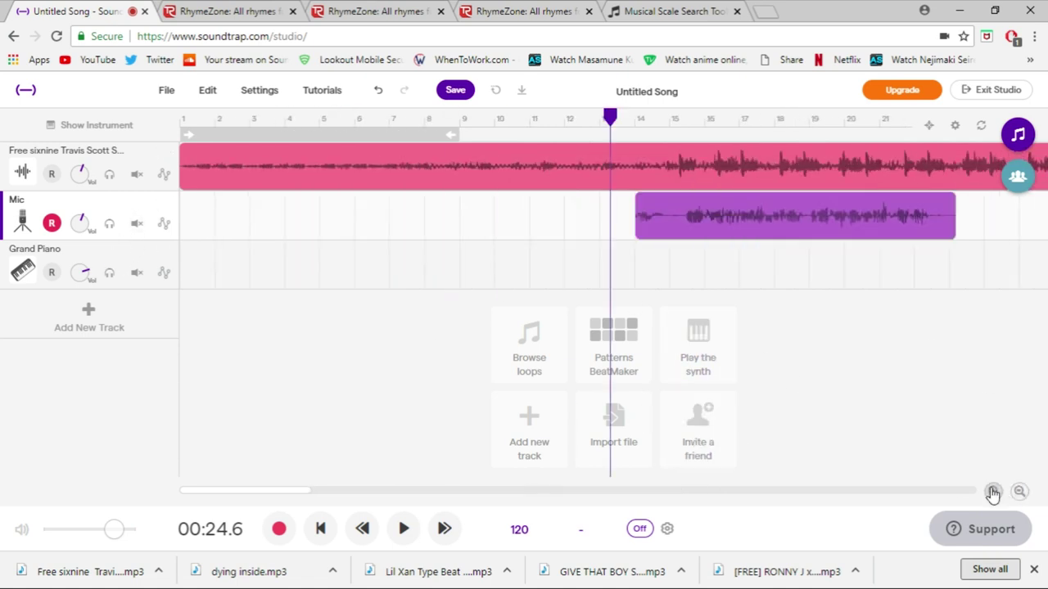
key("space")
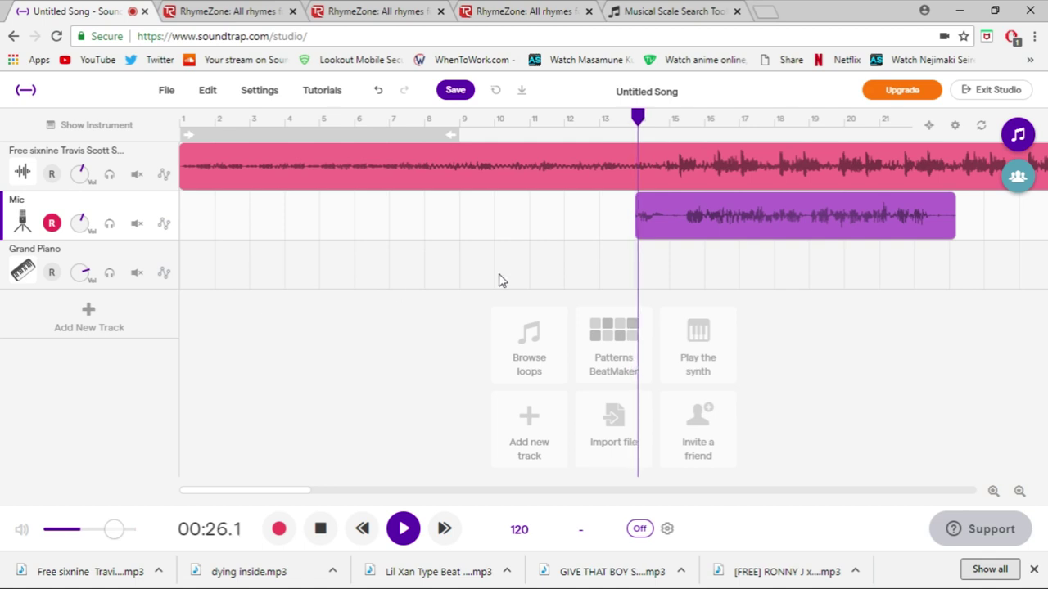
key("space")
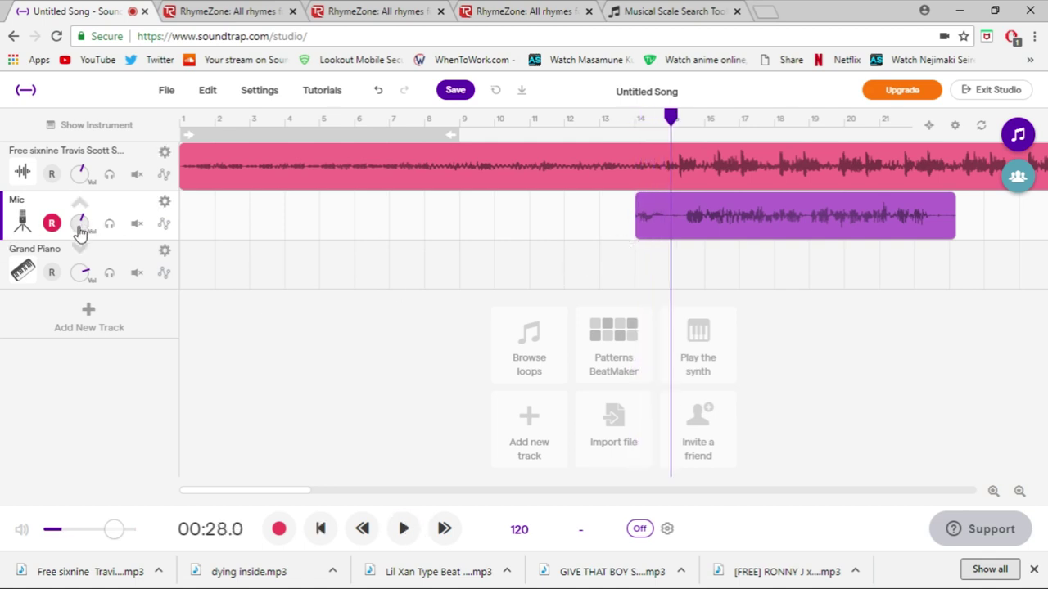
key("space")
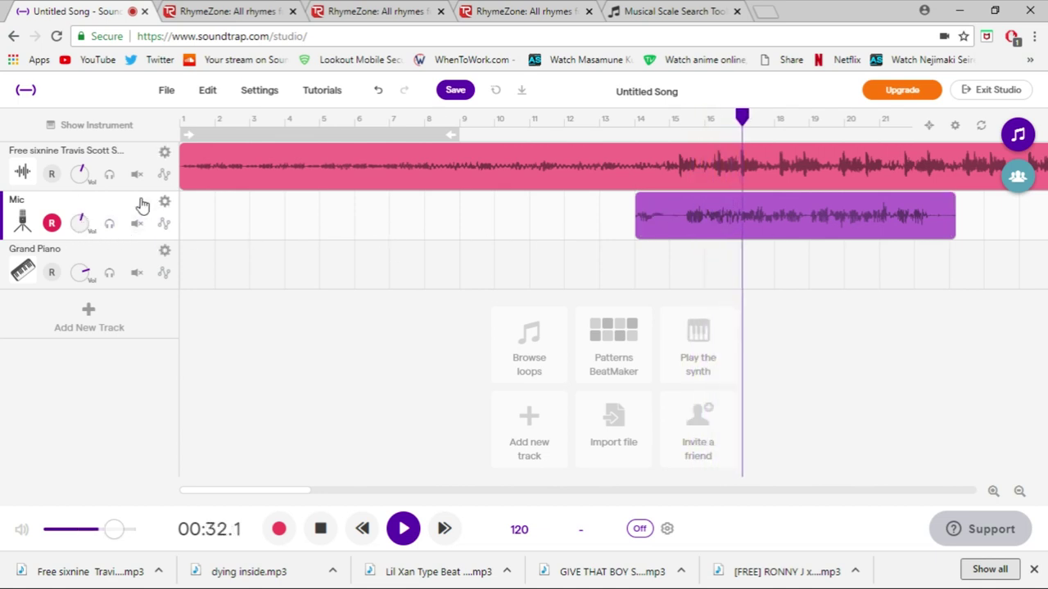
- Add a Room effect to the Mic track's voice and set its type to Church
left_click(90, 130)
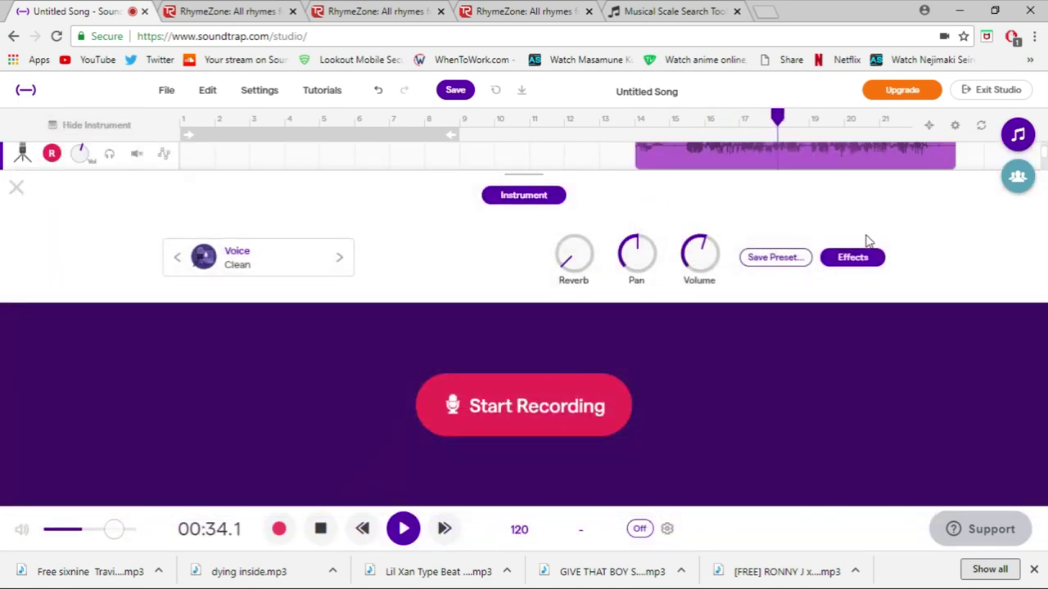
left_click(853, 257)
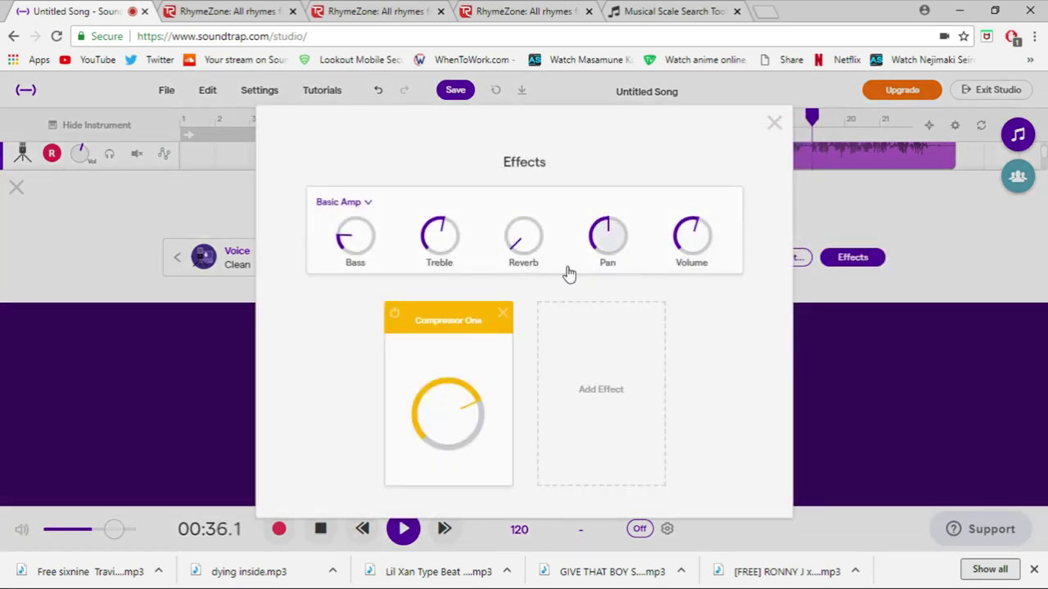
left_click(603, 370)
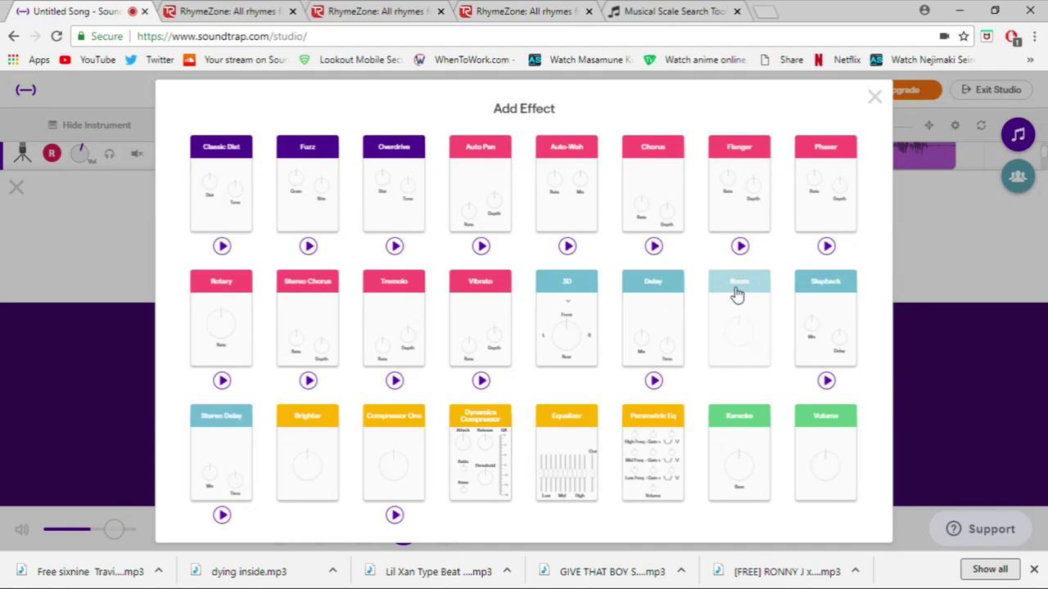
left_click(739, 292)
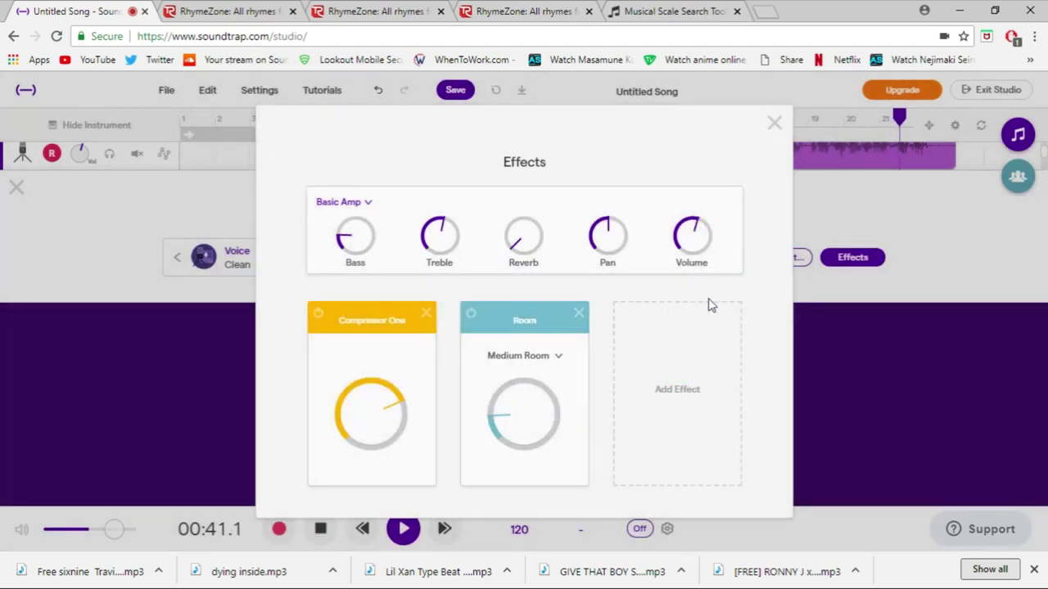
left_click(528, 358)
left_click(528, 221)
left_click(774, 125)
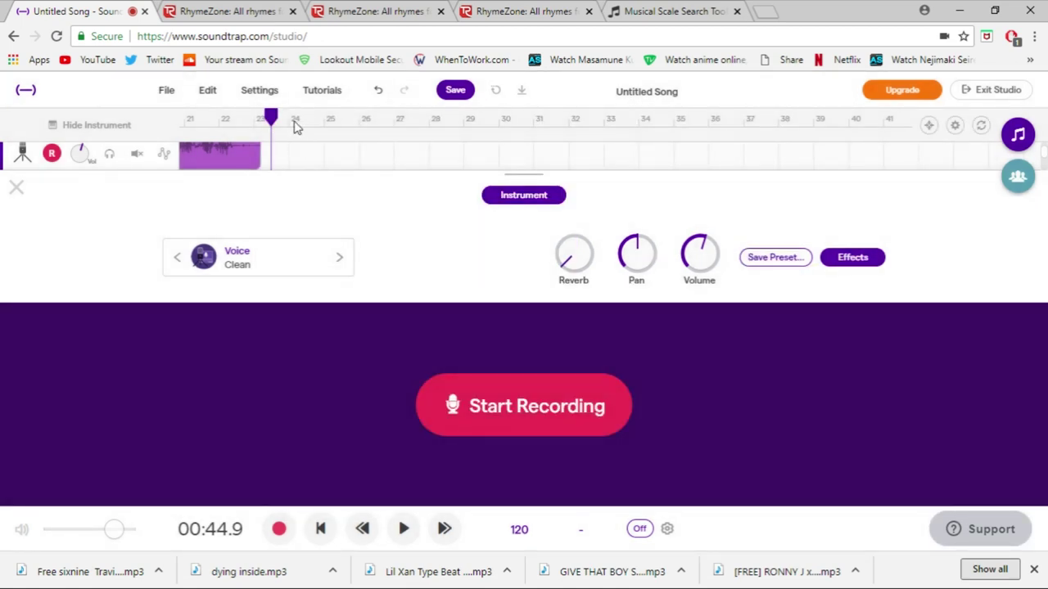
- Raise the Mic voice's Reverb to roughly a fifth and place the playhead at about 00:28.5
left_click(620, 159)
left_click(665, 161)
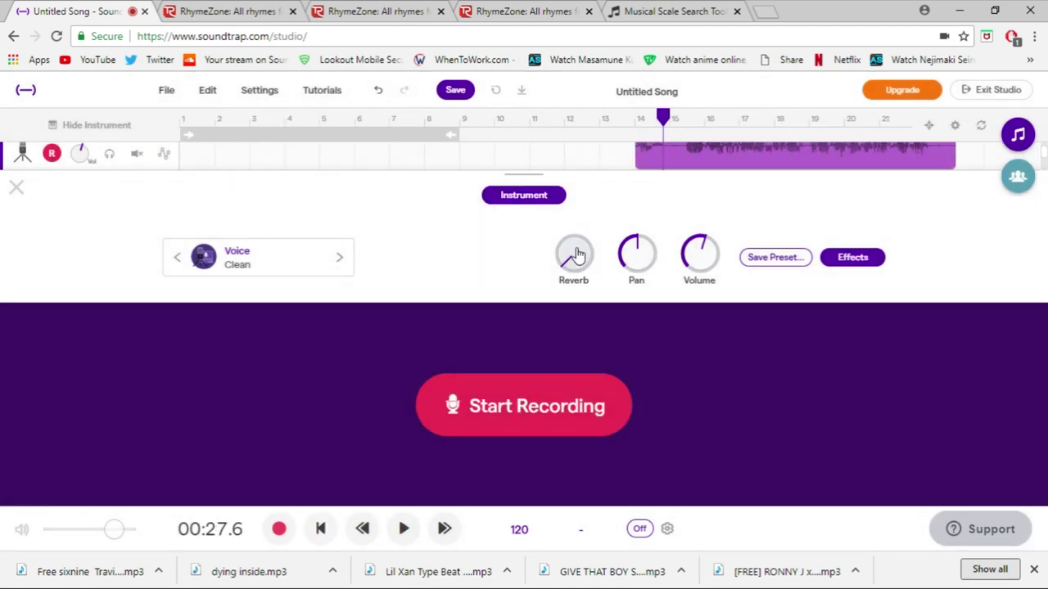
left_click_drag(566, 269, 574, 234)
left_click_drag(663, 117, 679, 121)
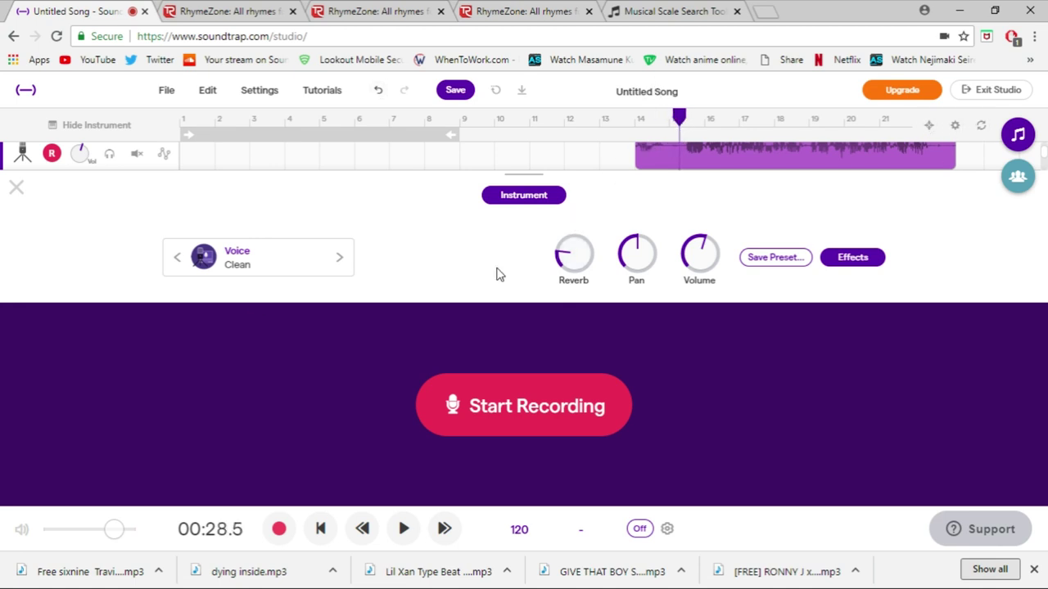
left_click(16, 189)
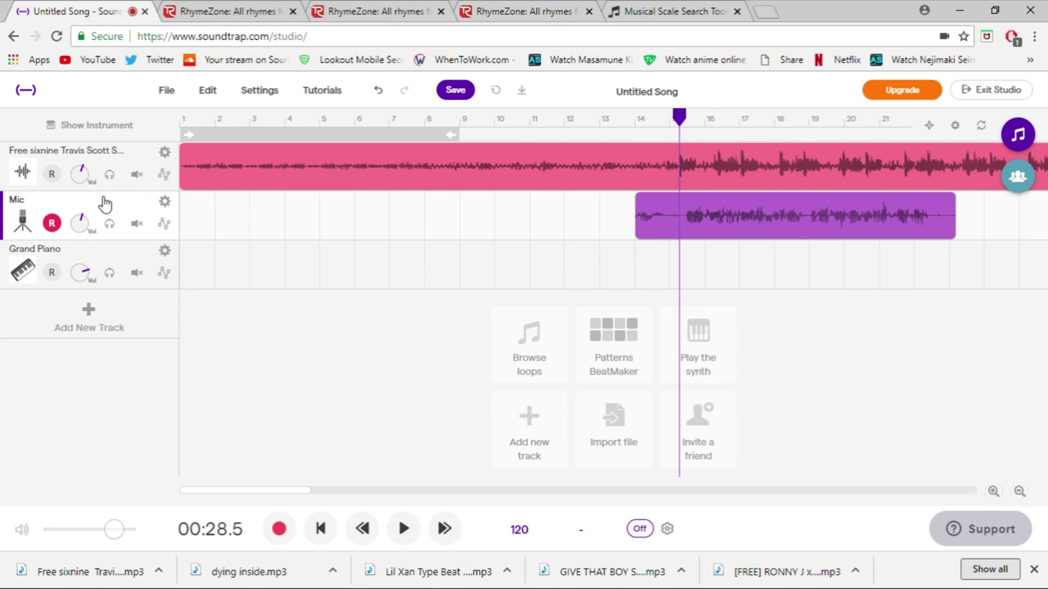
- Remove the Room effect from the Mic track and turn the Basic Amp's Reverb down to its minimum
left_click(96, 125)
left_click(854, 260)
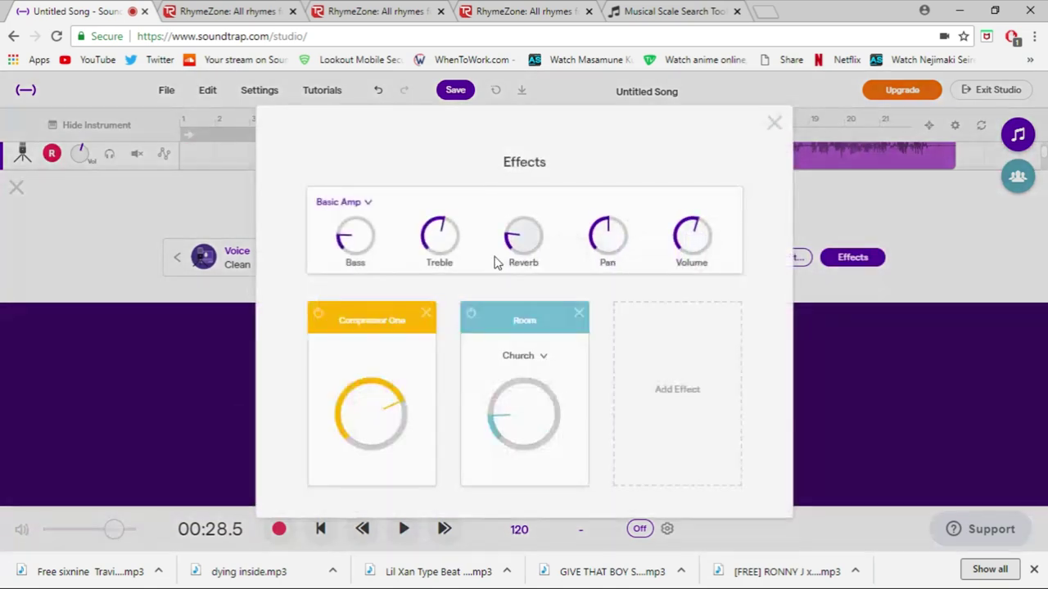
left_click(470, 313)
left_click_drag(529, 237, 517, 256)
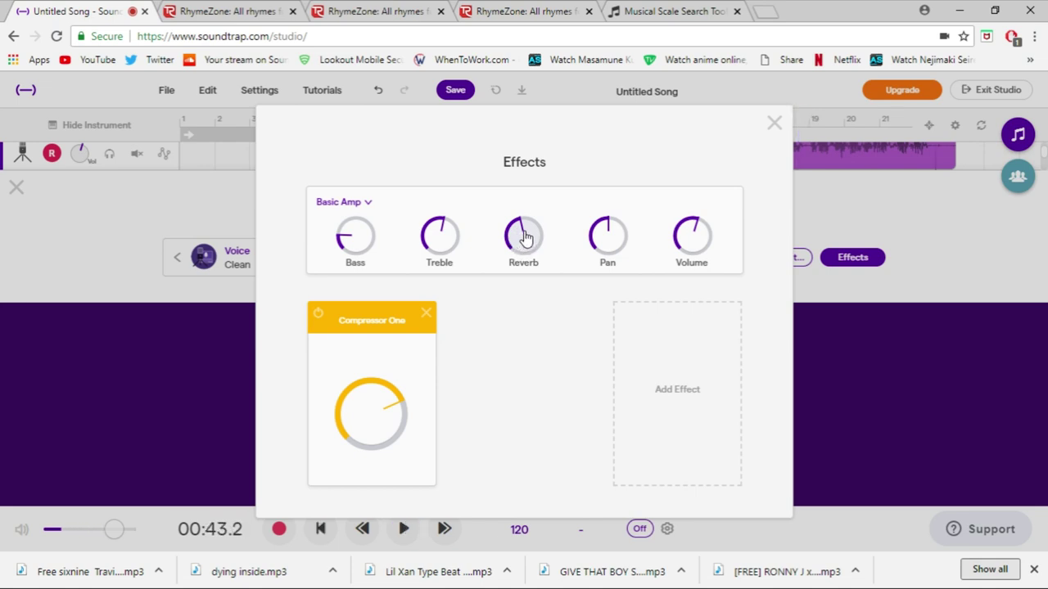
left_click_drag(524, 237, 585, 437)
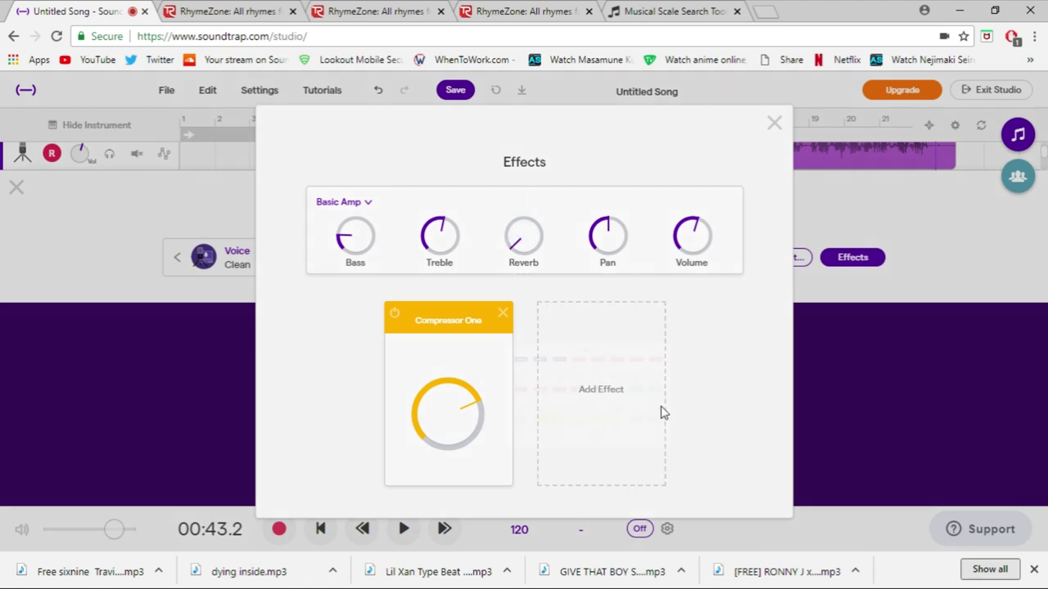
- Add a Room effect of type Church to the Mic track with a low amount, and close the instrument settings
left_click(632, 422)
left_click(742, 329)
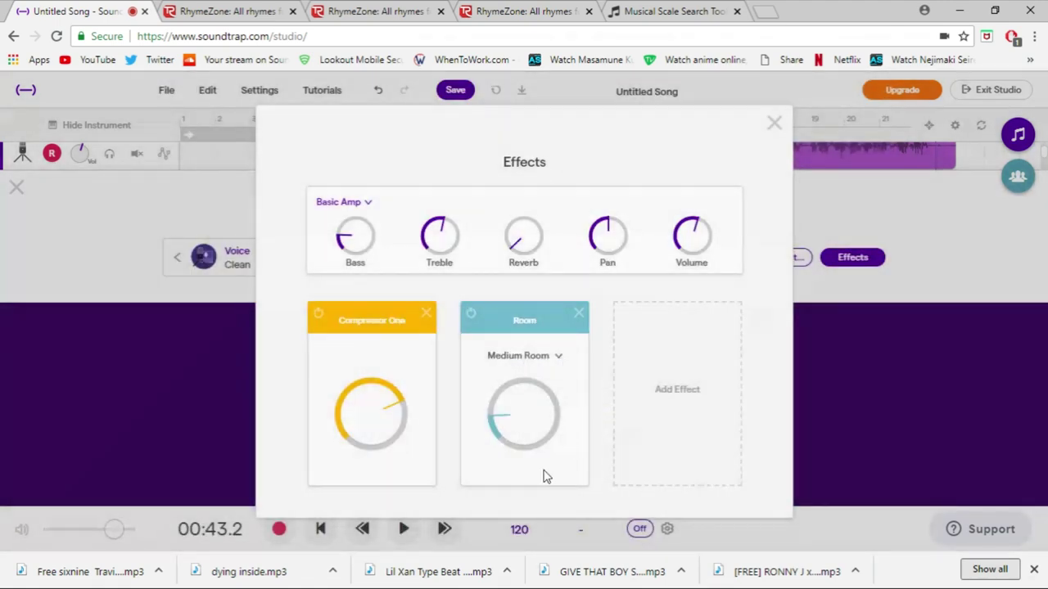
left_click(524, 355)
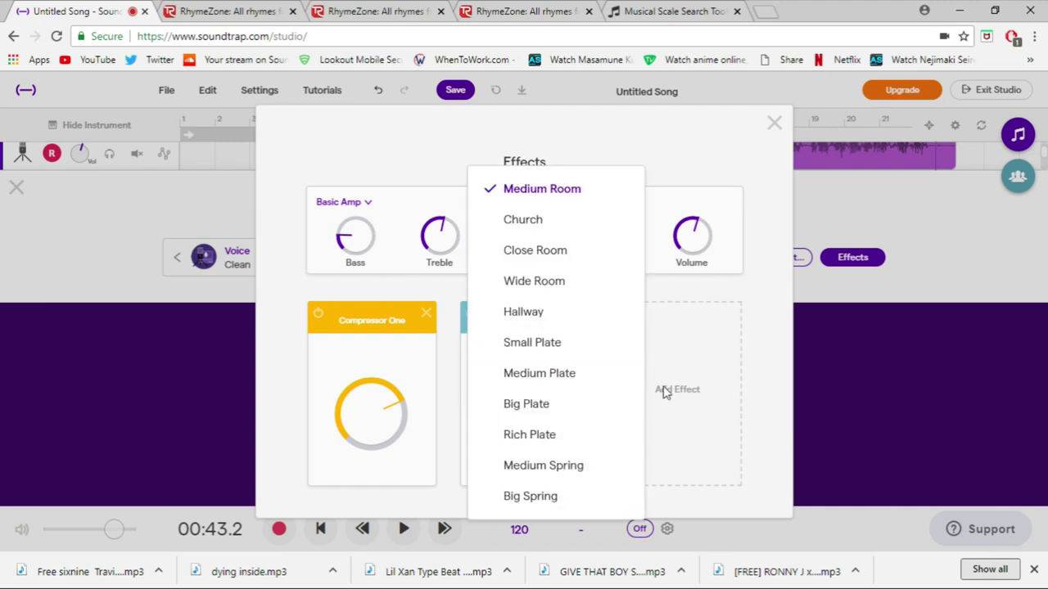
left_click(515, 147)
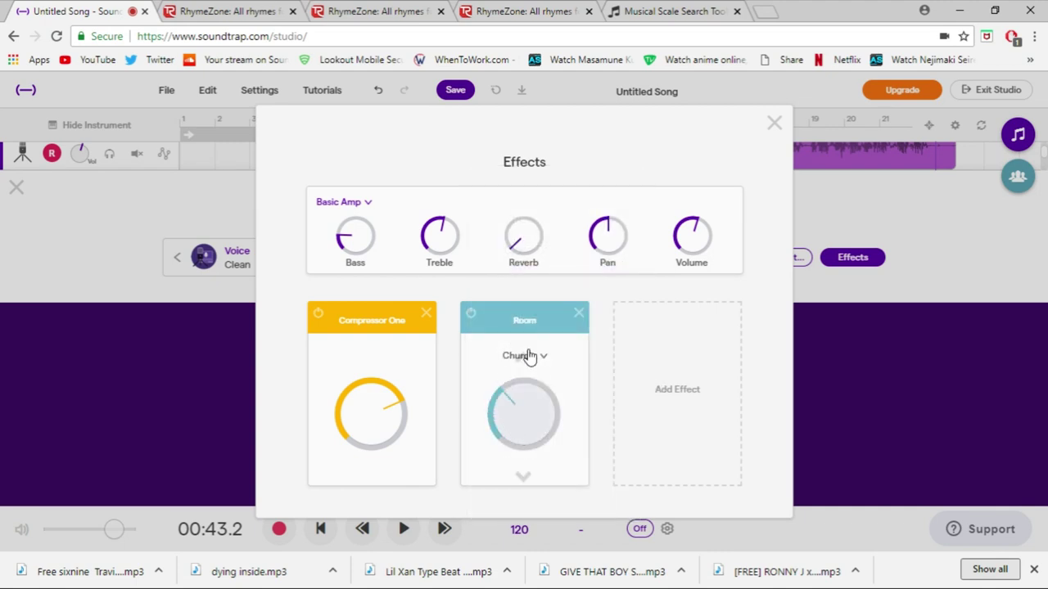
left_click_drag(493, 382, 510, 420)
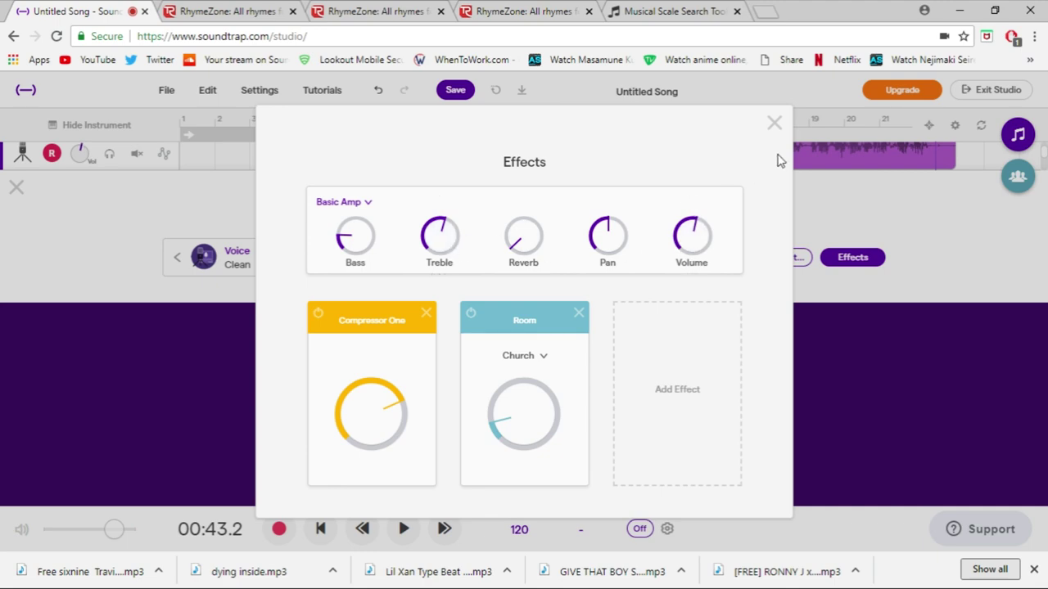
left_click(774, 122)
left_click(16, 187)
- Place the playhead at about 00:27.9 and turn the Mic track's Basic Amp Bass down to about its minimum
mouse_move(669, 121)
left_mouse_down()
mouse_move(681, 120)
mouse_move(670, 123)
left_mouse_up()
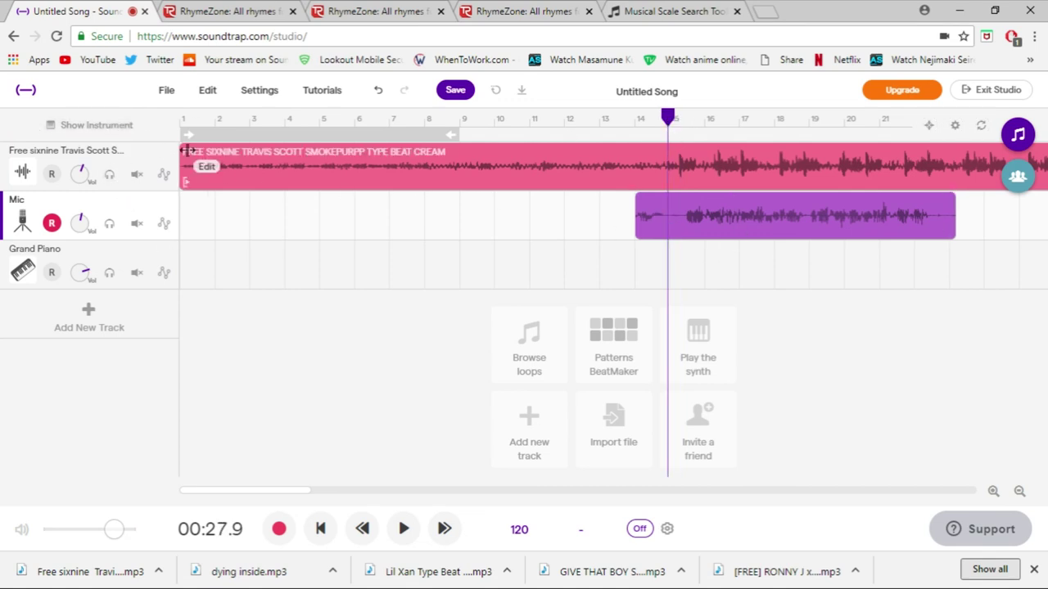
left_click(90, 124)
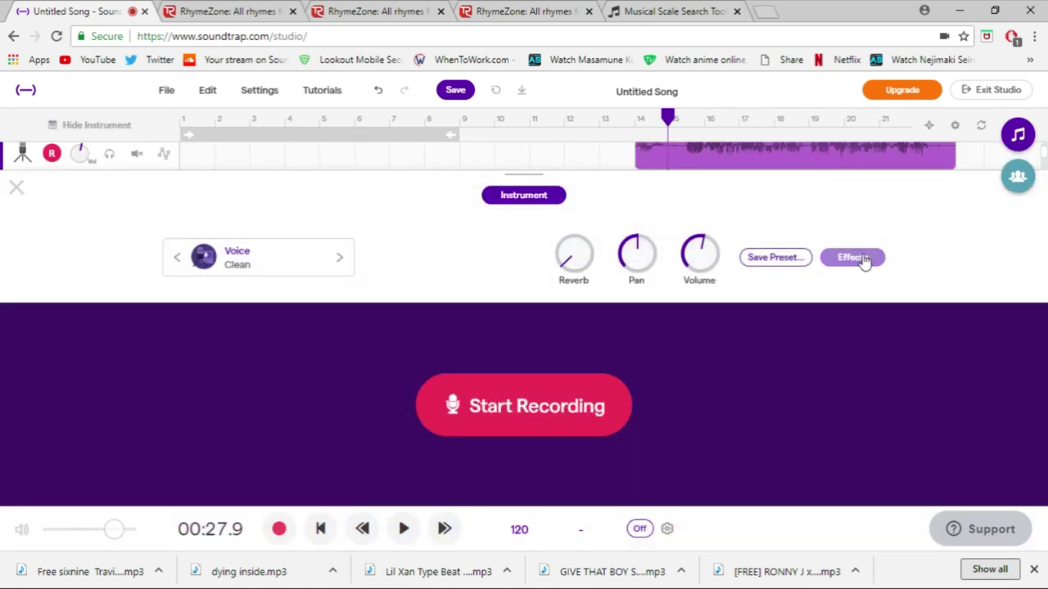
left_click(855, 258)
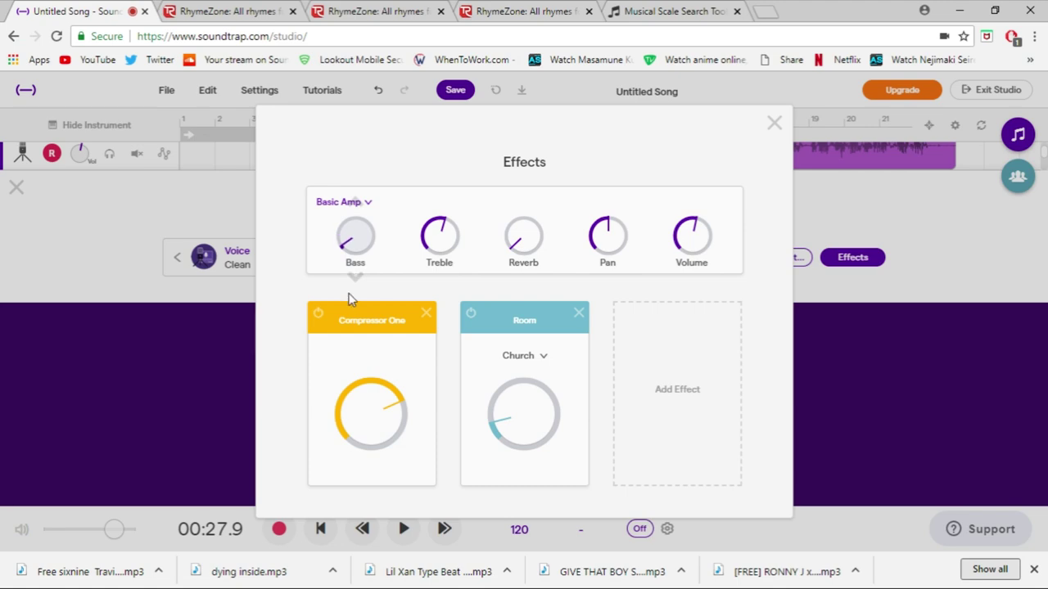
left_click(774, 124)
left_click(553, 196)
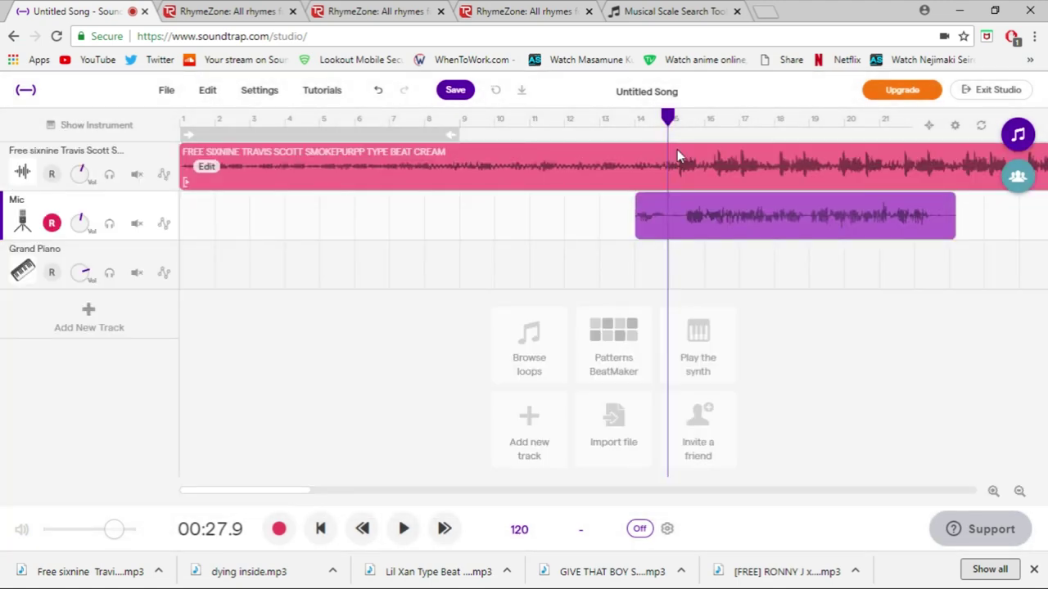
- Play the vocal from about 00:28.0 while fine-tuning the Church Room amount and slightly raising the Basic Amp's Reverb
left_click_drag(668, 116, 673, 122)
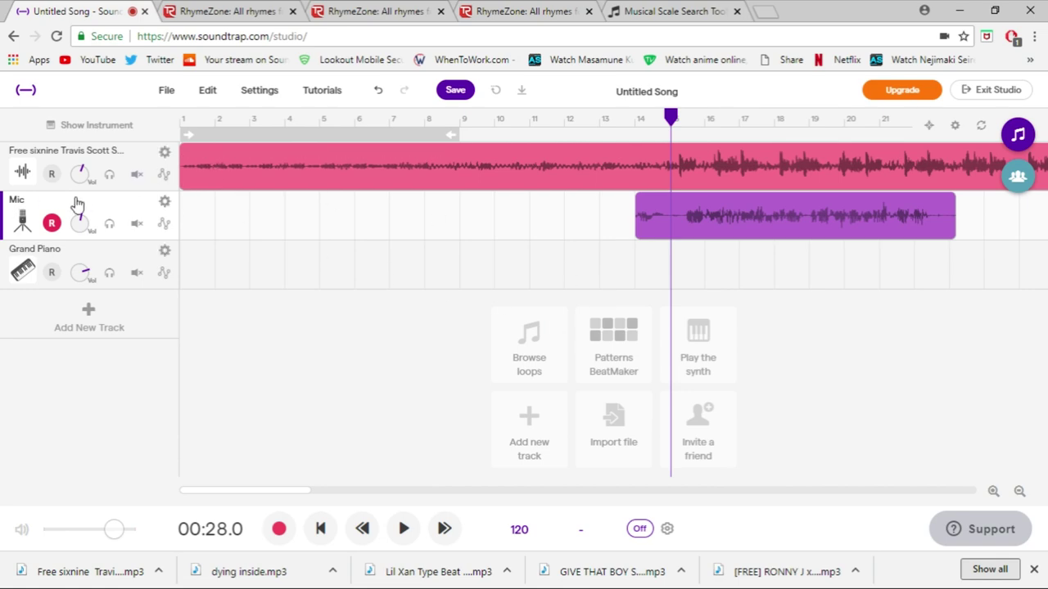
left_click(164, 222)
key("space")
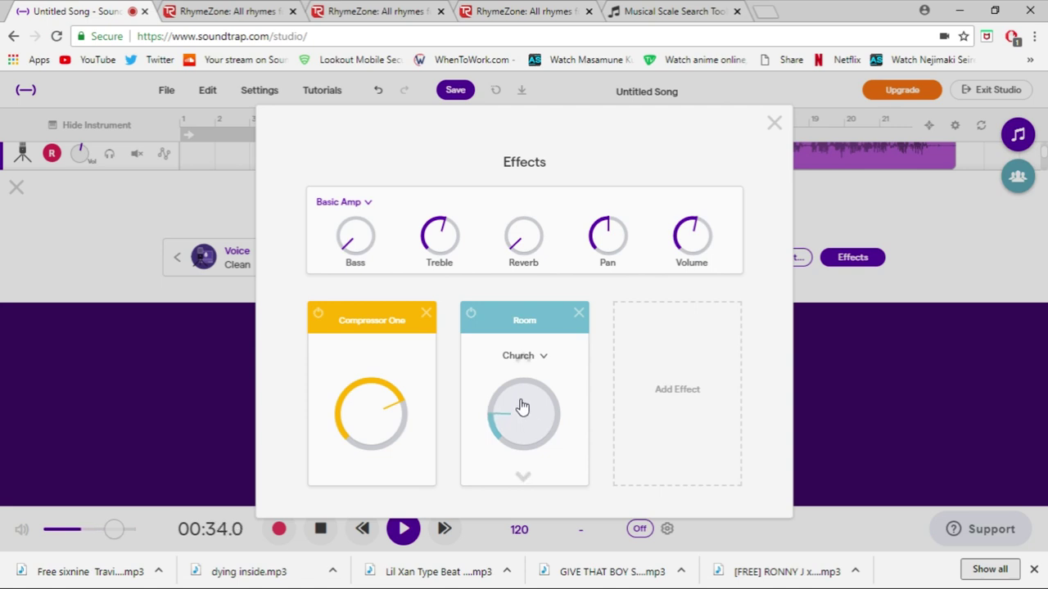
mouse_move(522, 406)
left_mouse_down()
mouse_move(540, 342)
mouse_move(517, 398)
mouse_move(533, 401)
mouse_move(526, 426)
left_mouse_up()
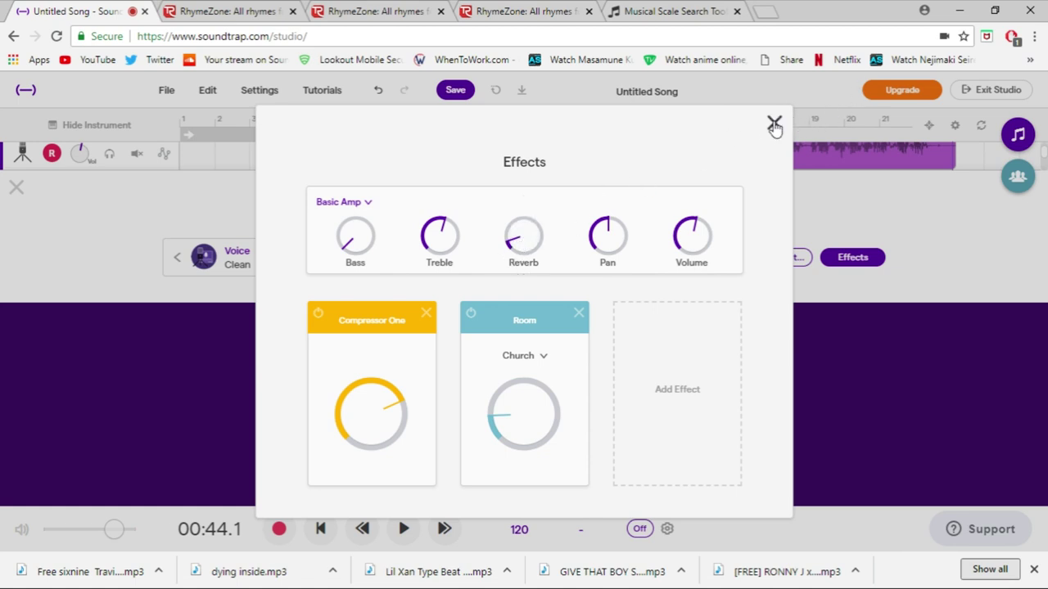
left_click(774, 122)
- Play a short part of the vocal with its effects up to about 00:30.1 and close the instrument settings
left_click(680, 118)
key("space")
key("space")
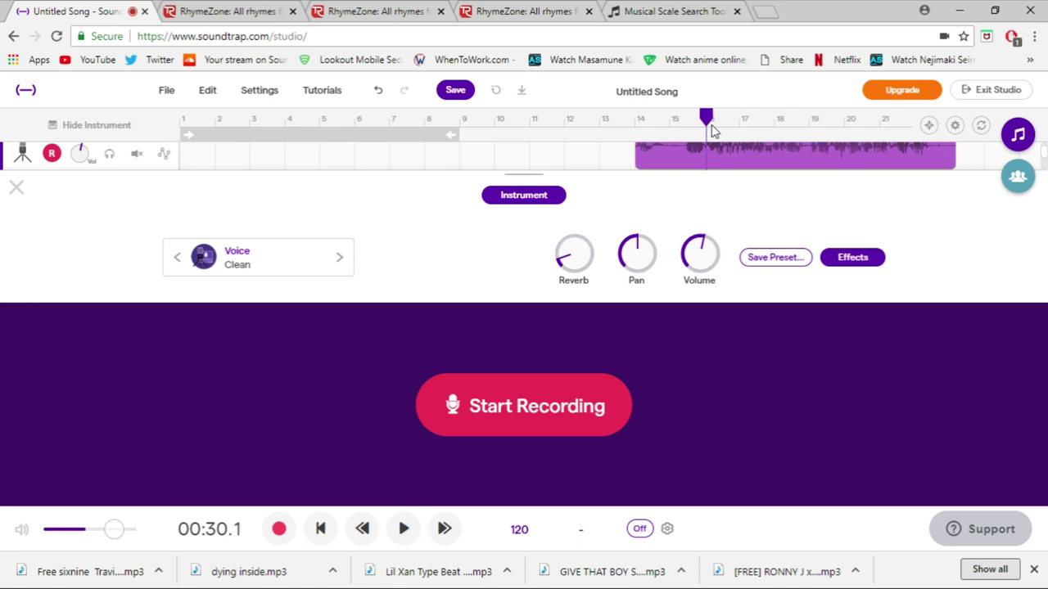
left_click(196, 155)
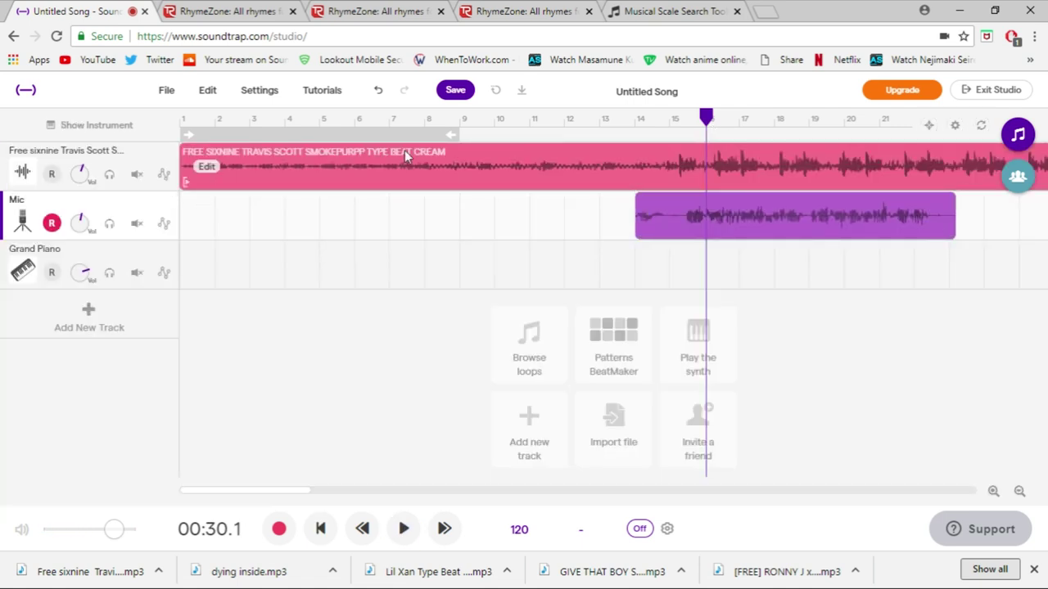
- Save the song and place the playhead at about 00:28.4, where the beat's louder section begins
left_click_drag(638, 120, 688, 121)
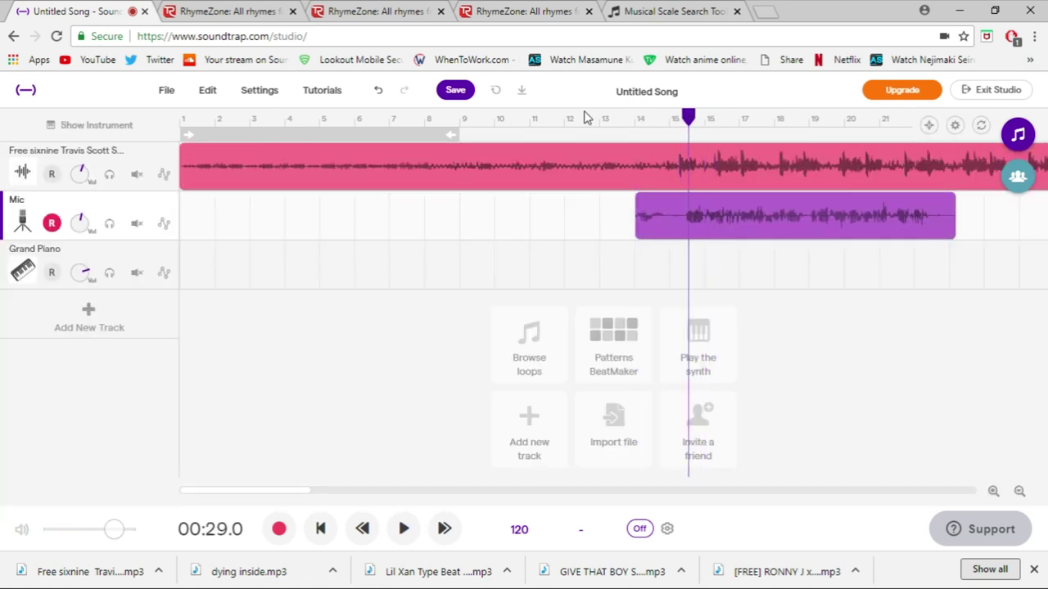
left_click(467, 94)
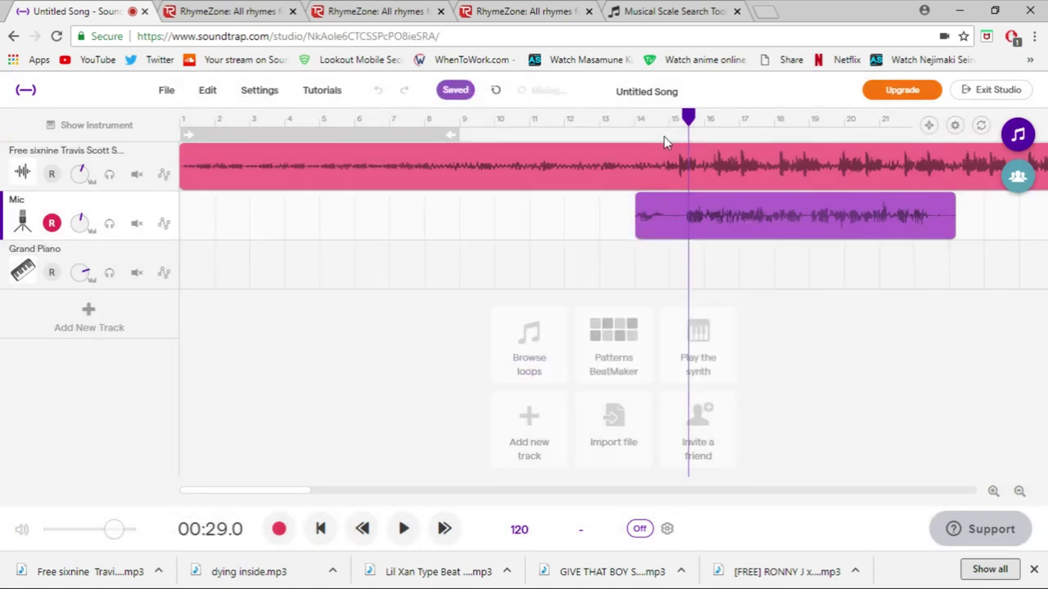
left_click_drag(686, 119, 679, 126)
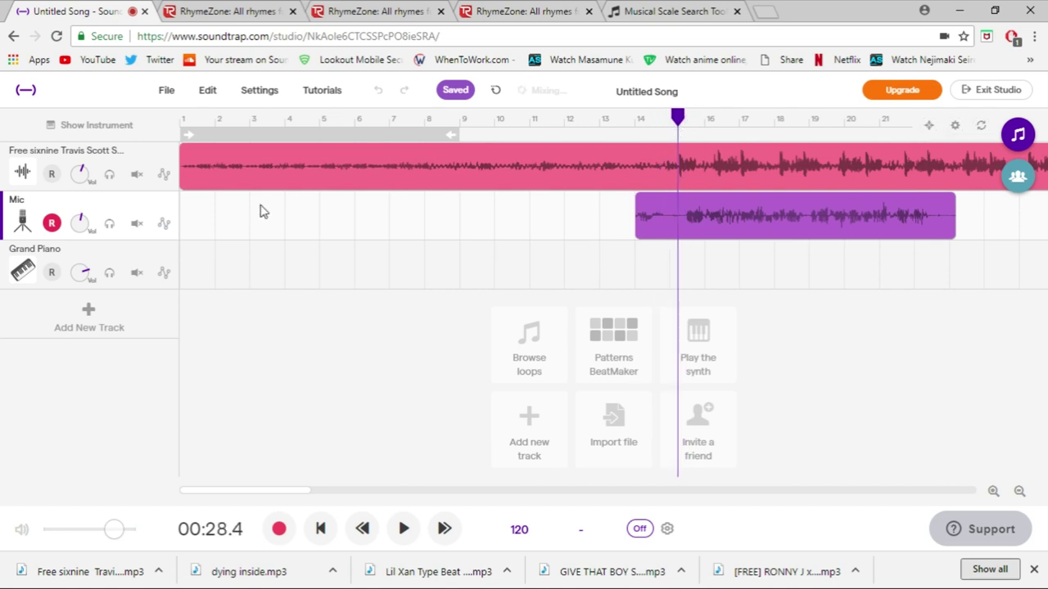
- Select the Grand Piano track and open its on-screen keyboard
left_click_drag(296, 490, 358, 492)
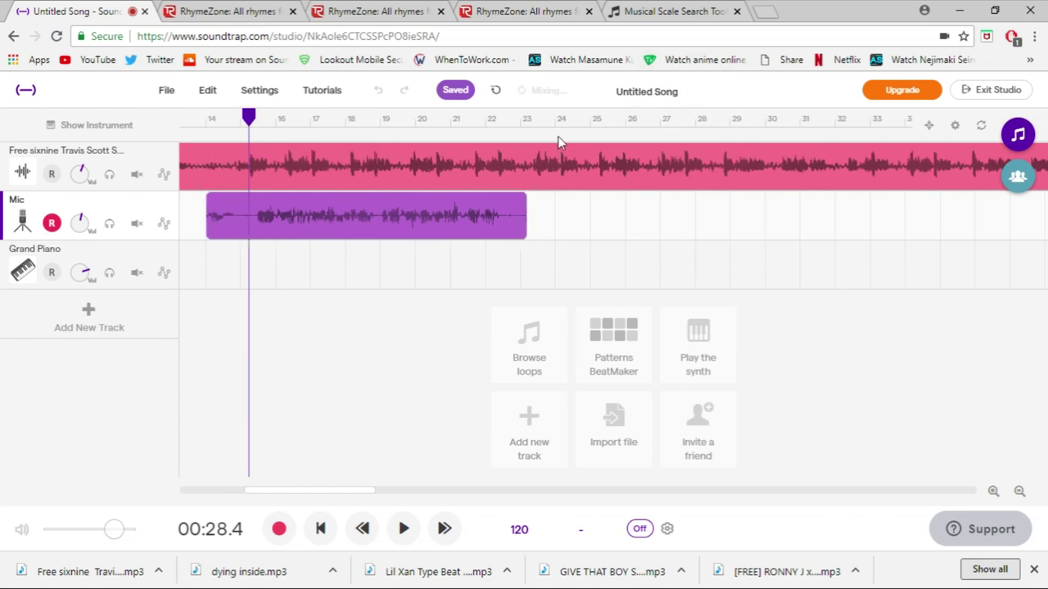
left_click_drag(211, 235, 385, 221)
left_click(98, 125)
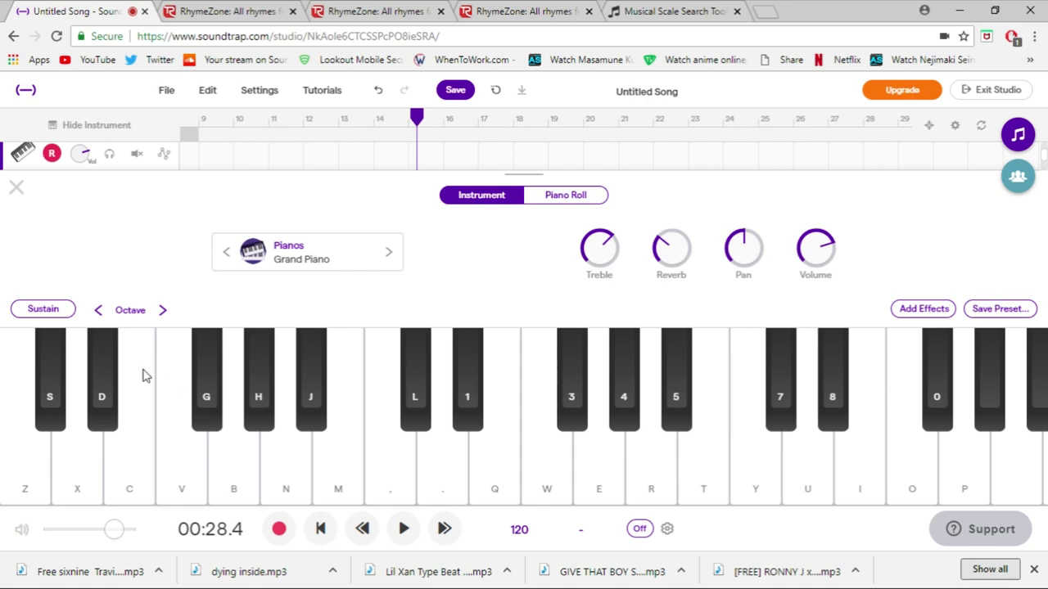
- Close the piano keyboard and apply Auto-Tune to the vocal clip with the Medium amount and the F# Major scale
left_click(13, 193)
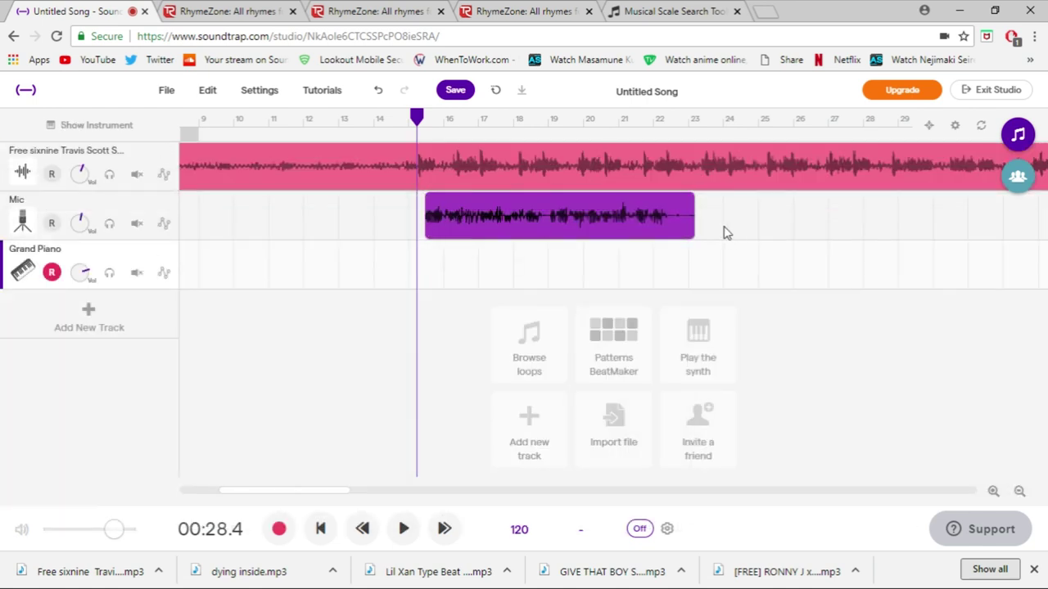
right_click(606, 219)
left_click(672, 435)
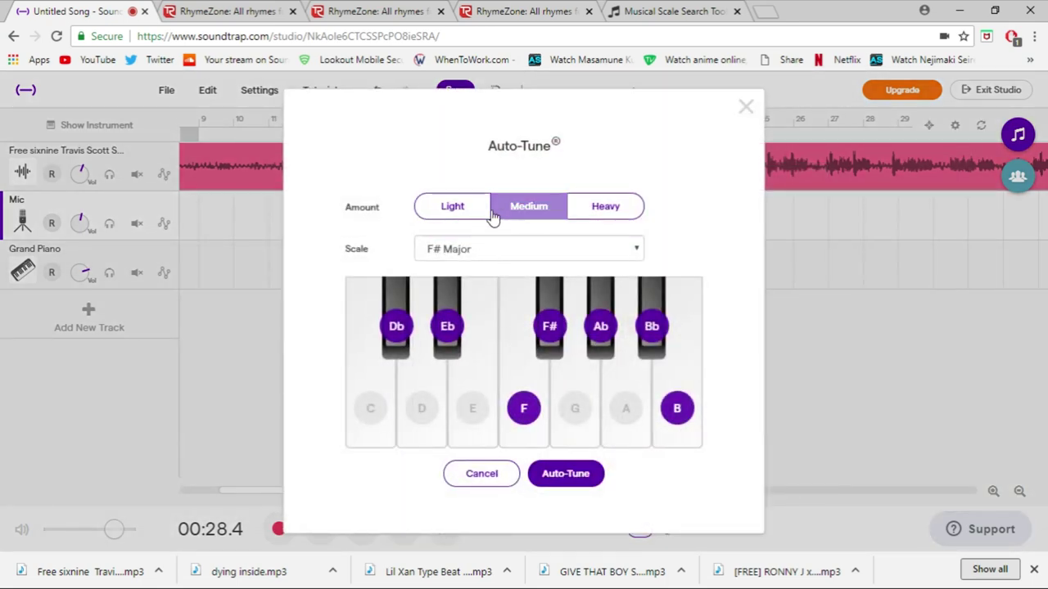
left_click(562, 472)
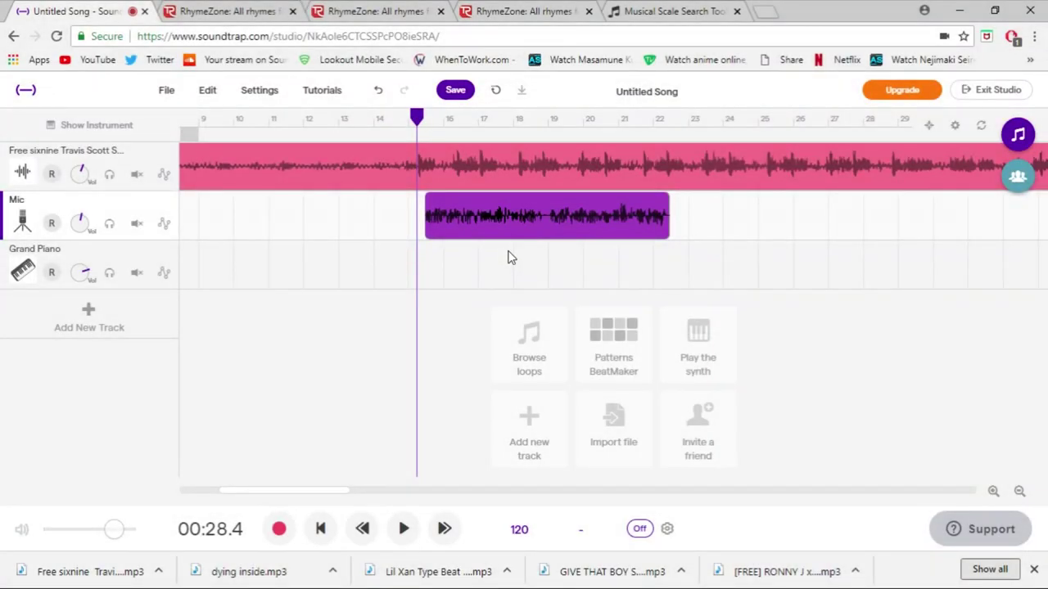
- Play the auto-tuned vocal over the beat from 00:28.4 to about 00:34.4
key("space")
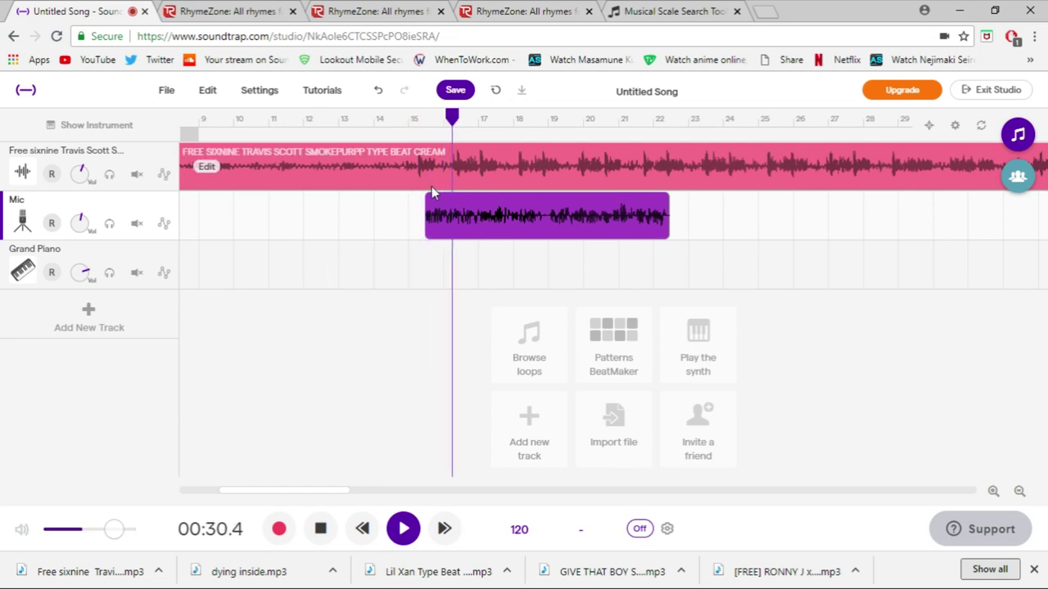
mouse_move(429, 200)
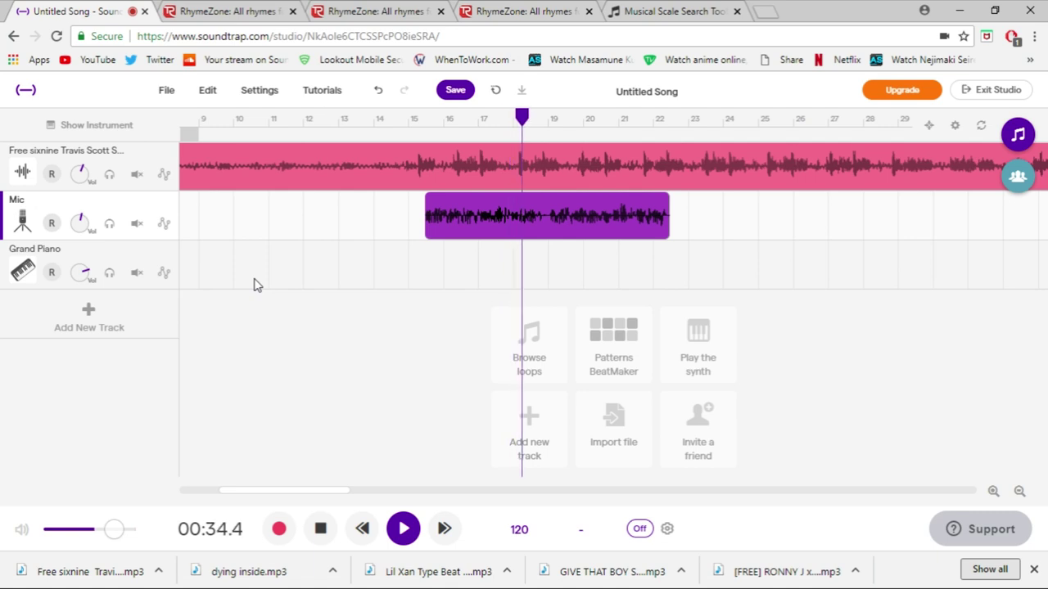
key("space")
- Split the vocal clip at its pause near 00:35.8, trim the first part's end and add short fades on both sides of the gap
left_click(554, 130)
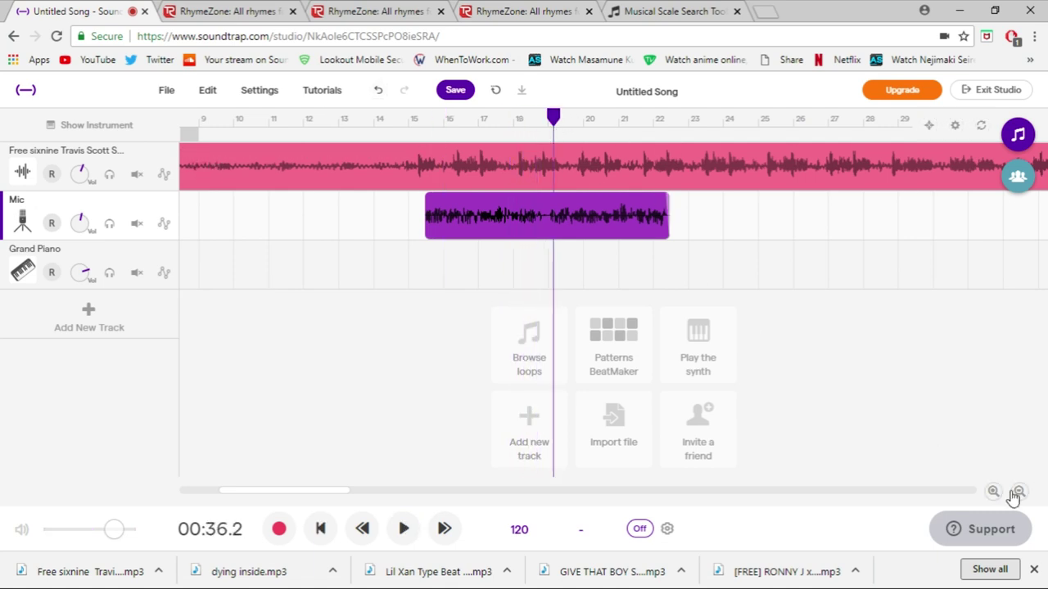
scroll(558, 175, "up", 3)
left_click(562, 226)
key("ctrl+e")
left_click_drag(533, 229, 490, 228)
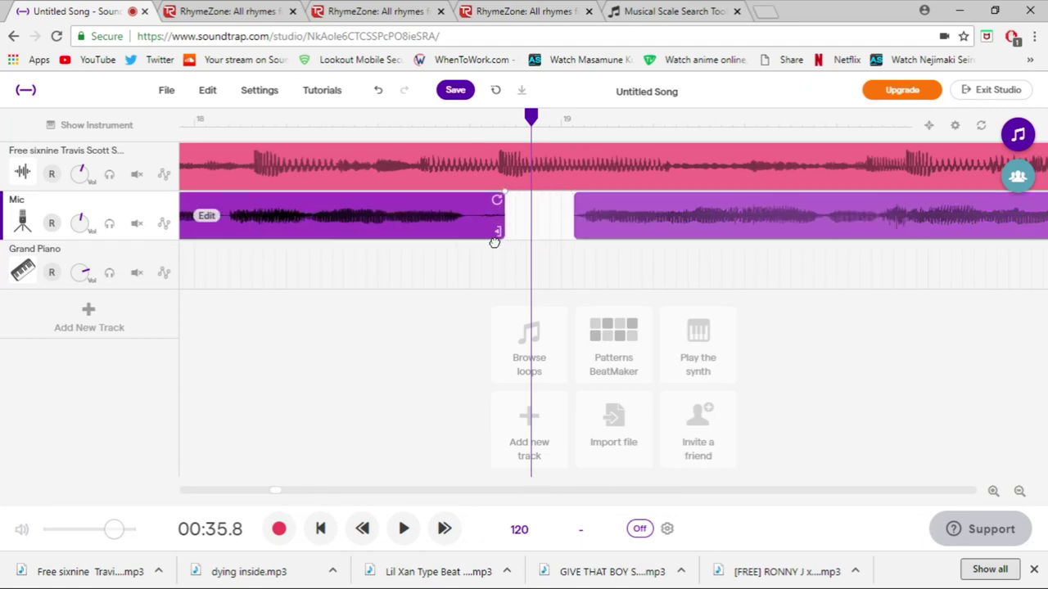
left_click(574, 197)
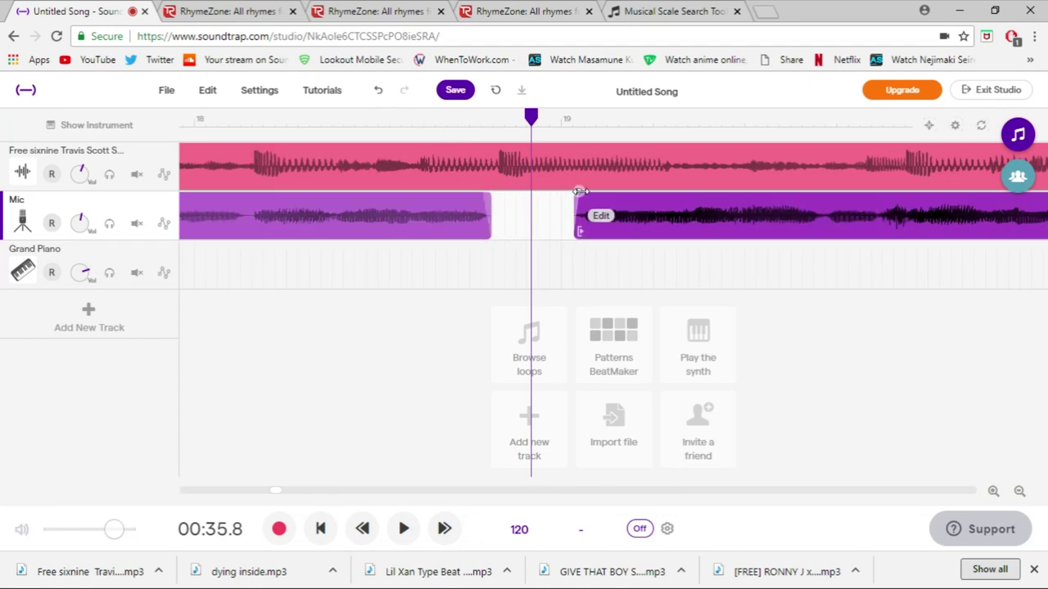
- Trim the silence off the very start of the first vocal part and place the playhead at 00:34.2
left_click(1019, 491)
left_click(1019, 491)
left_click(335, 126)
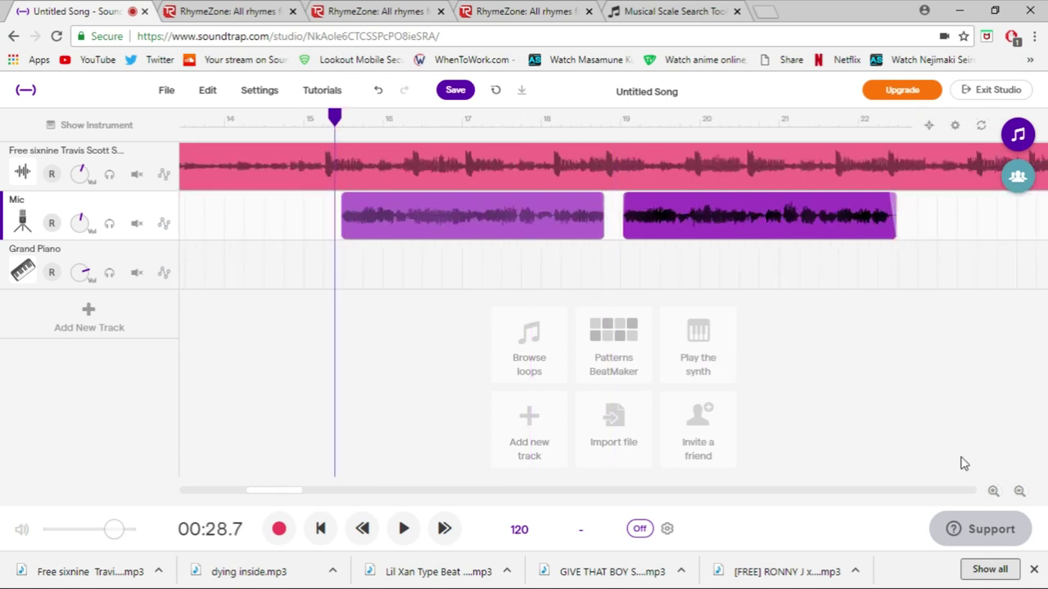
left_click(992, 491)
left_click(992, 491)
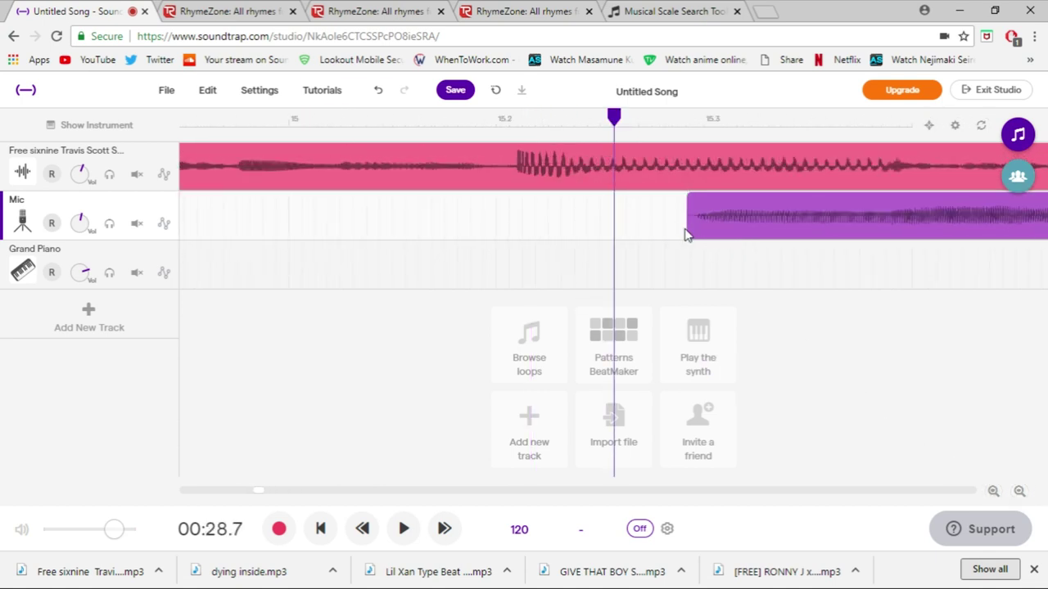
left_click_drag(686, 226, 696, 227)
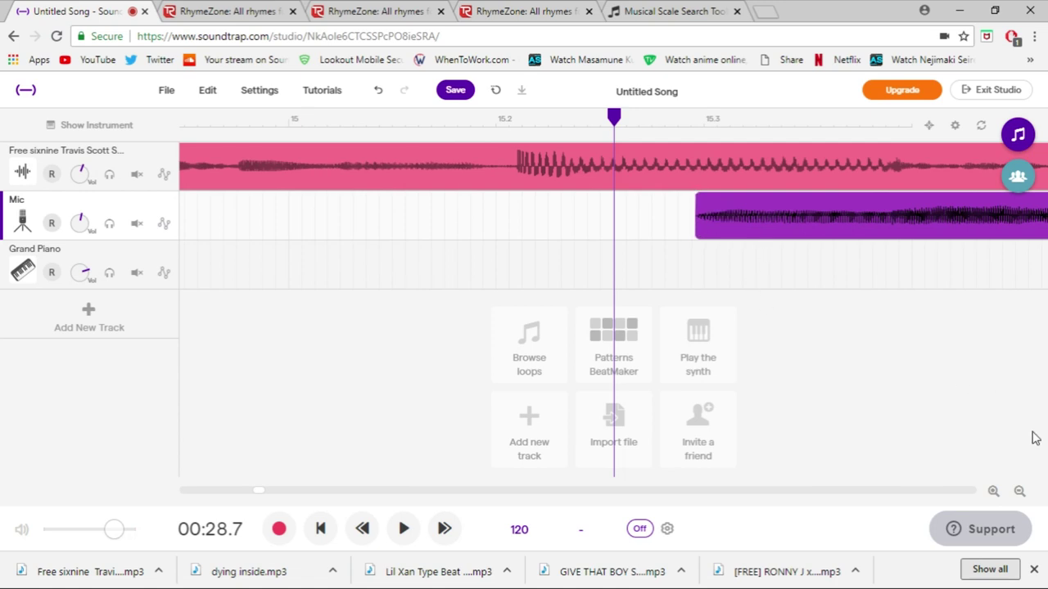
left_click(1019, 491)
left_click(1019, 491)
scroll(655, 215, "right", 3)
left_click(745, 205)
left_click_drag(743, 205, 562, 199)
- Set the studio's sound quality to High
left_click(256, 92)
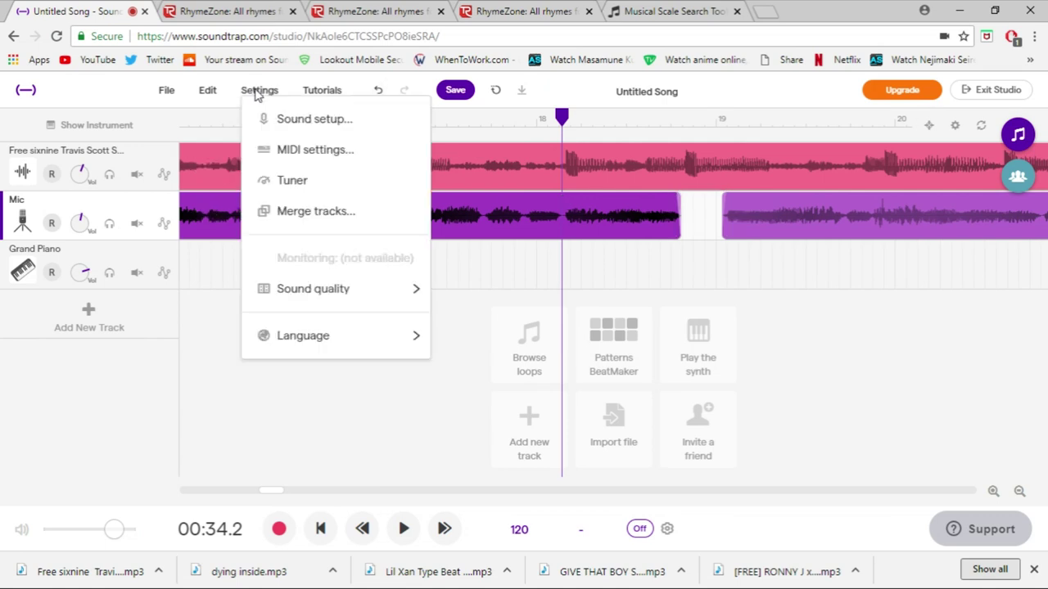
mouse_move(336, 286)
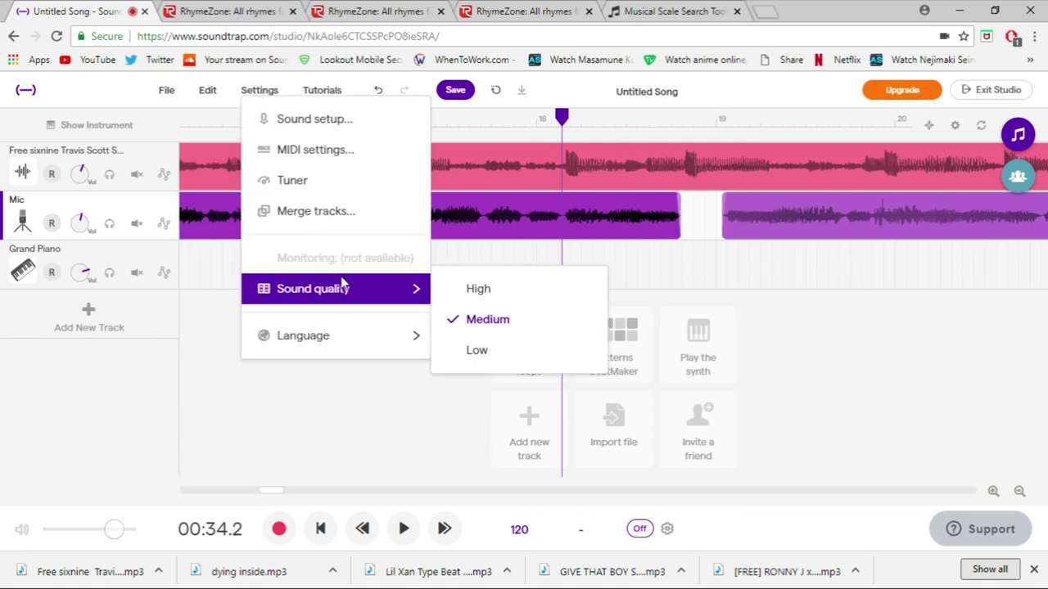
left_click(477, 294)
left_click(320, 90)
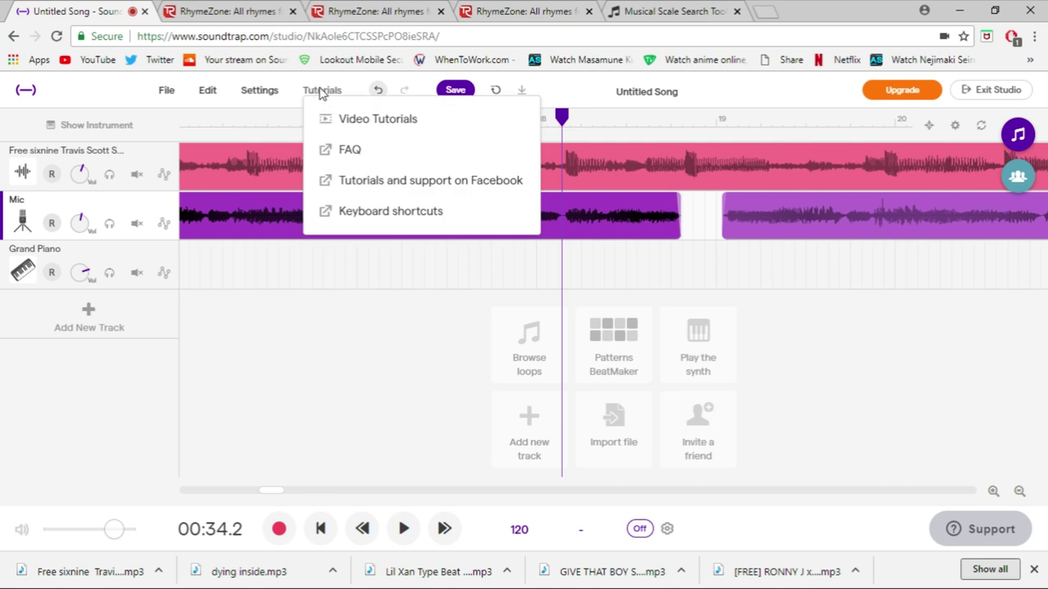
- Check the sound quality options and the microphone selection in the sound setup, then close the setup
left_click(252, 94)
left_click(252, 93)
mouse_move(368, 278)
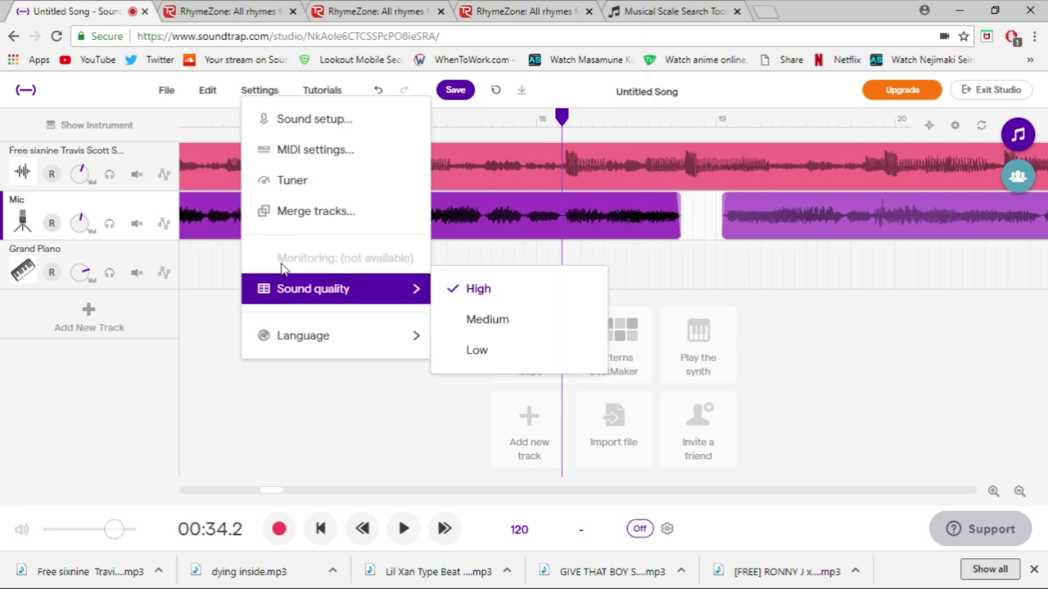
left_click(304, 120)
left_click(751, 448)
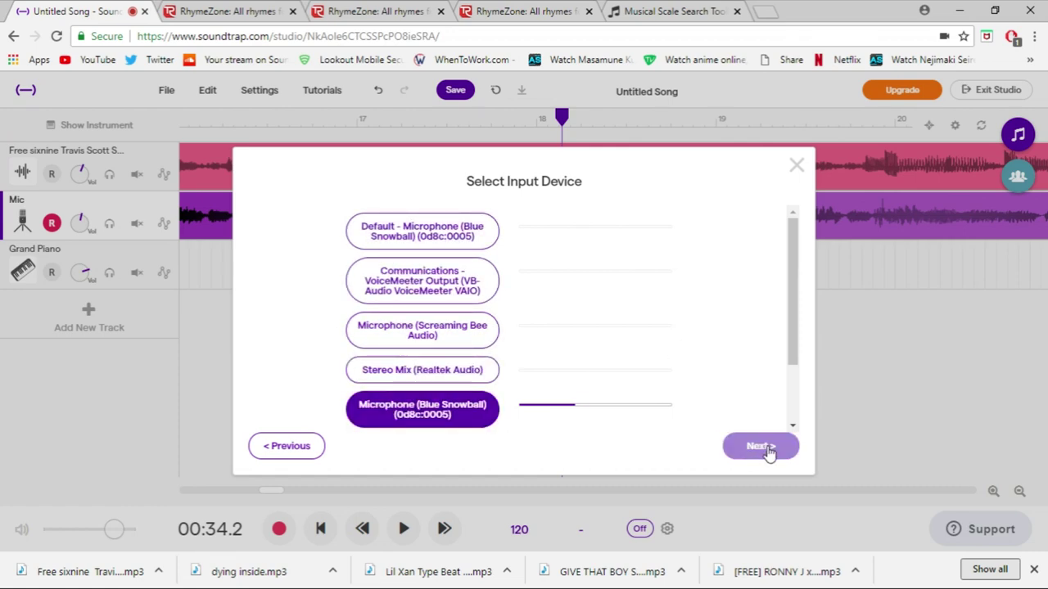
left_click(796, 165)
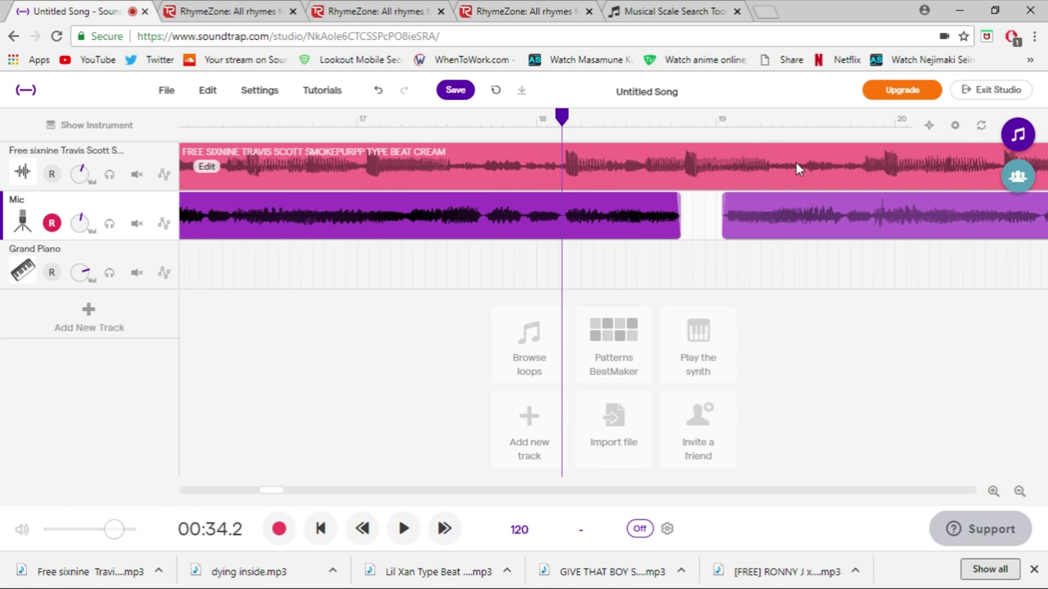
- Place the playhead at 00:28.9, right at the start of the first vocal part
mouse_move(320, 120)
left_mouse_down()
mouse_move(283, 123)
mouse_move(344, 119)
mouse_move(311, 122)
left_mouse_up()
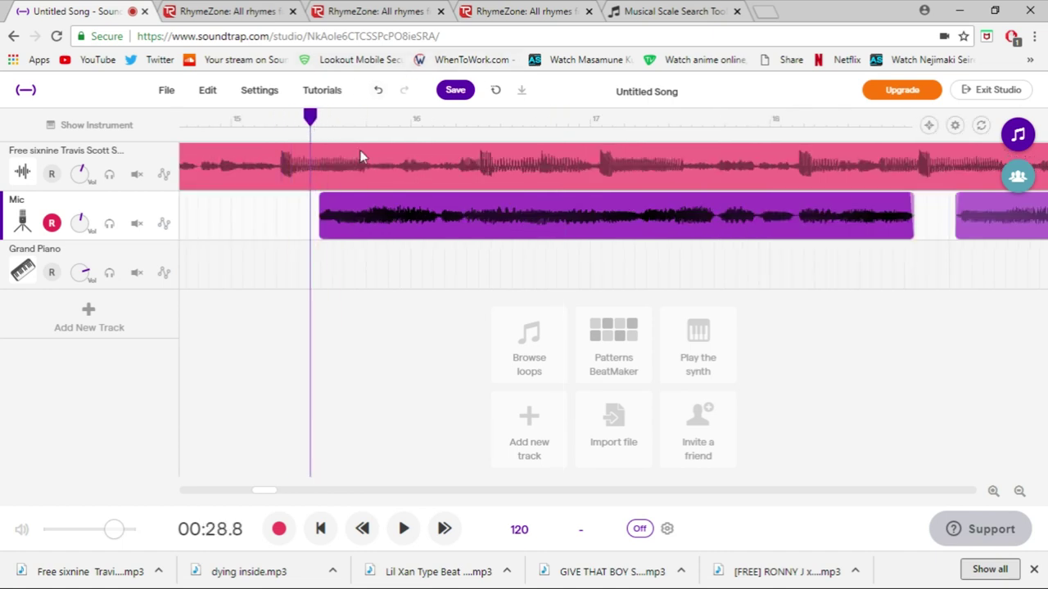
left_click(1019, 491)
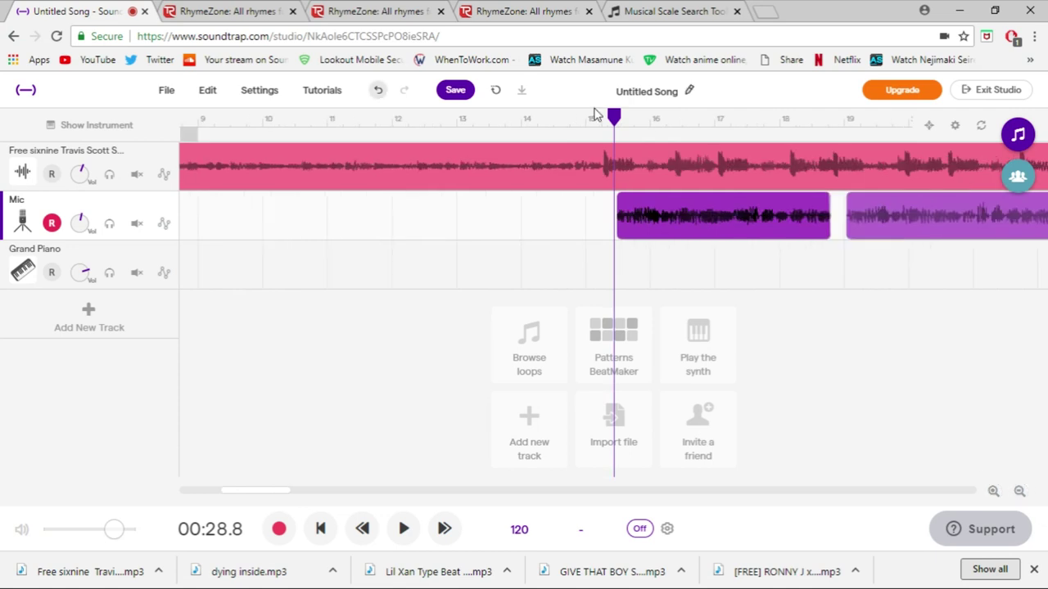
left_click_drag(613, 119, 617, 123)
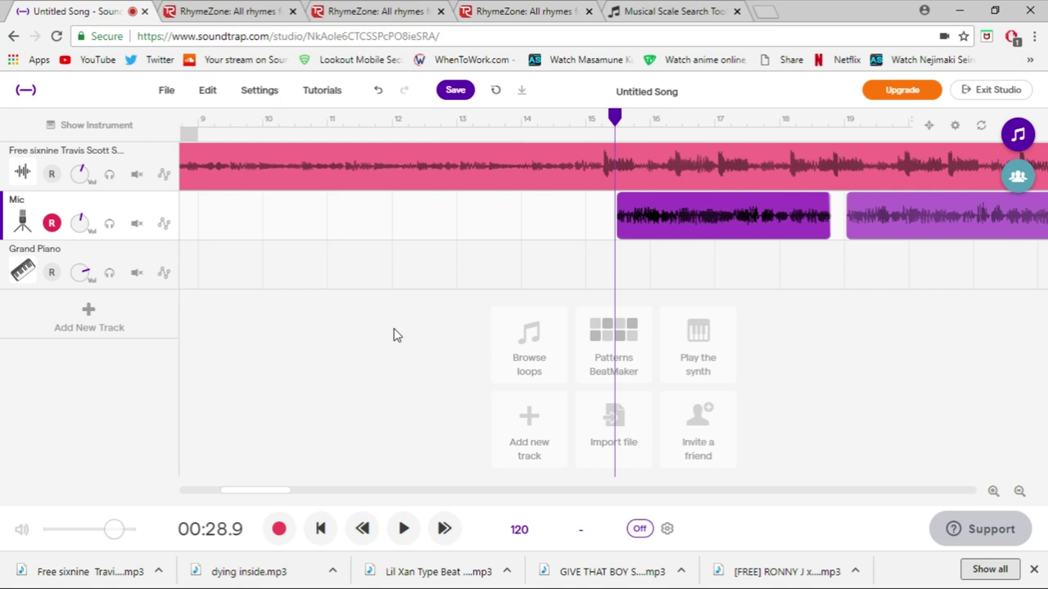
left_click(336, 355)
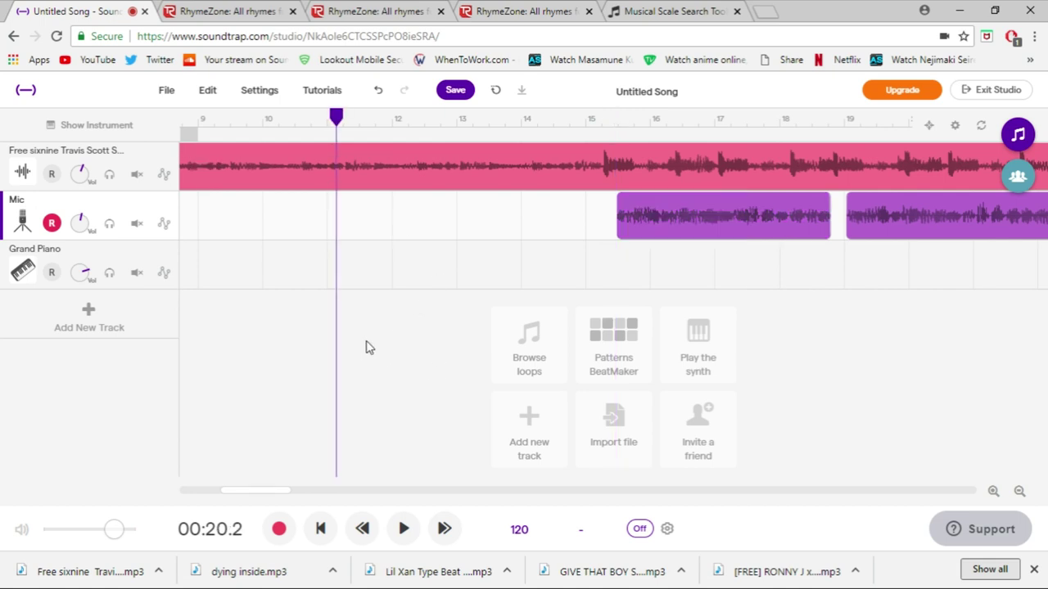
left_click(366, 348)
left_click_drag(542, 120, 907, 123)
scroll(940, 170, "right", 3)
left_click_drag(716, 218, 382, 174)
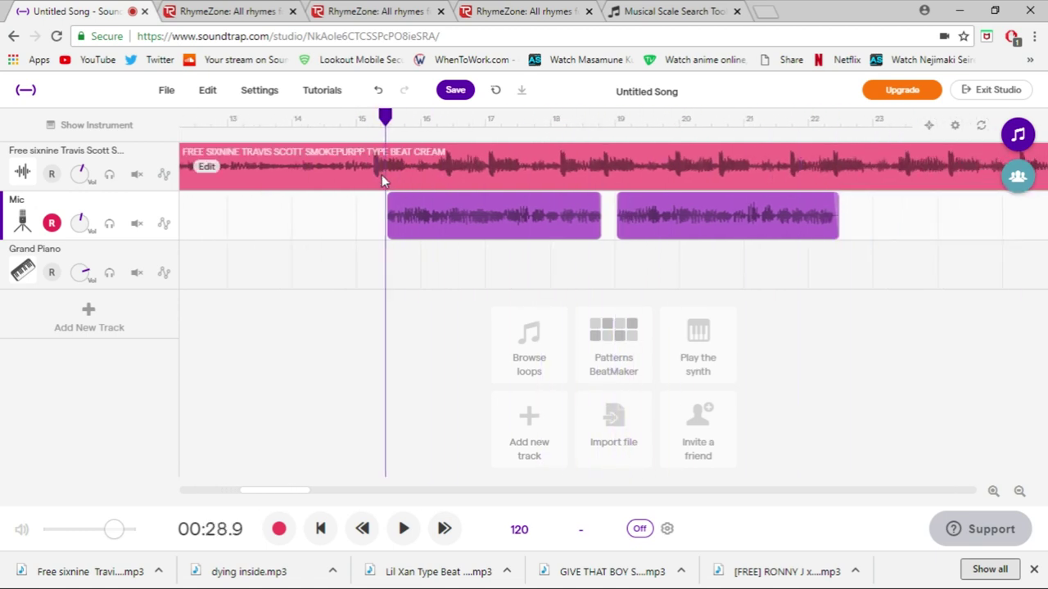
- Open the Tuner, move the playhead back to 00:24.9, solo the beat track and play it to check its notes
left_click(267, 92)
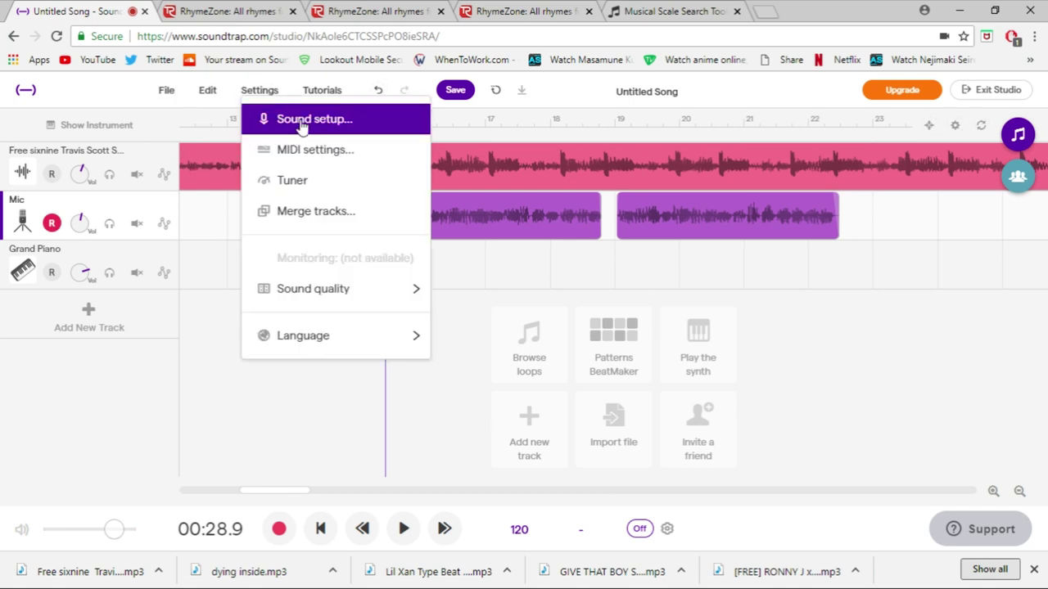
left_click(330, 184)
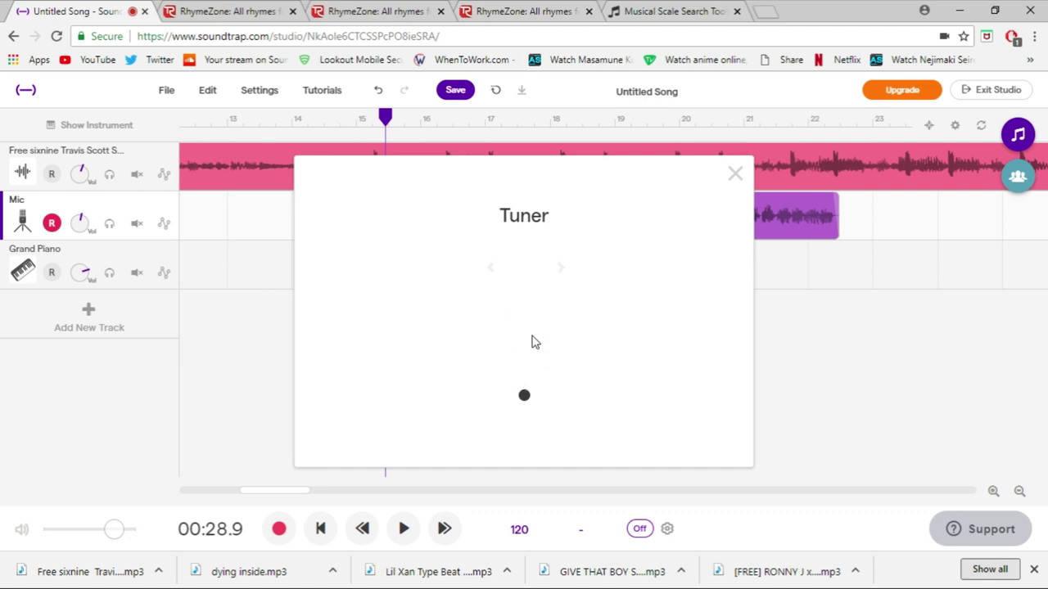
key("Left")
key("Left")
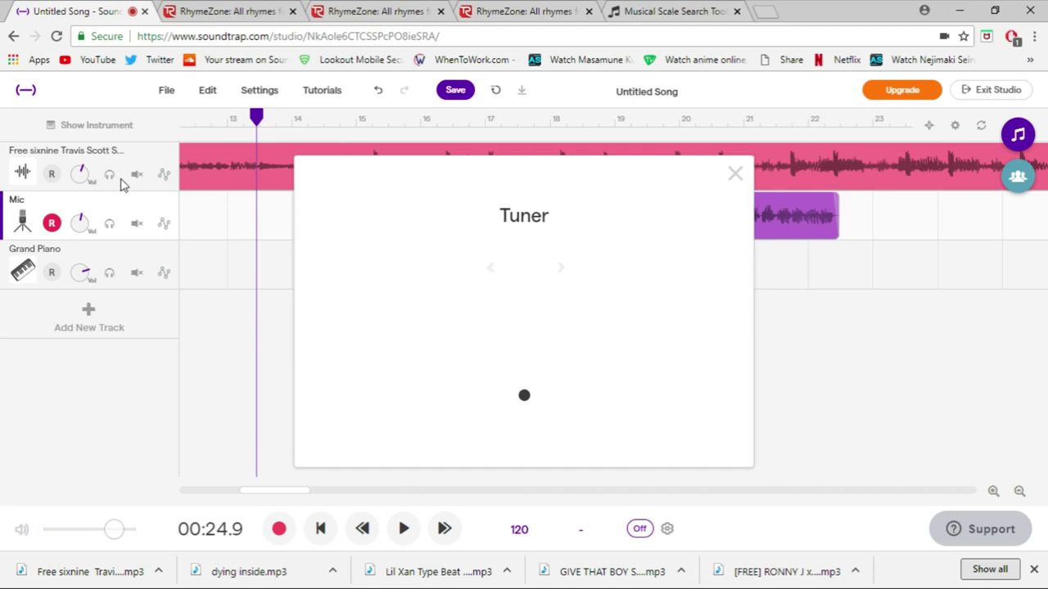
key("s")
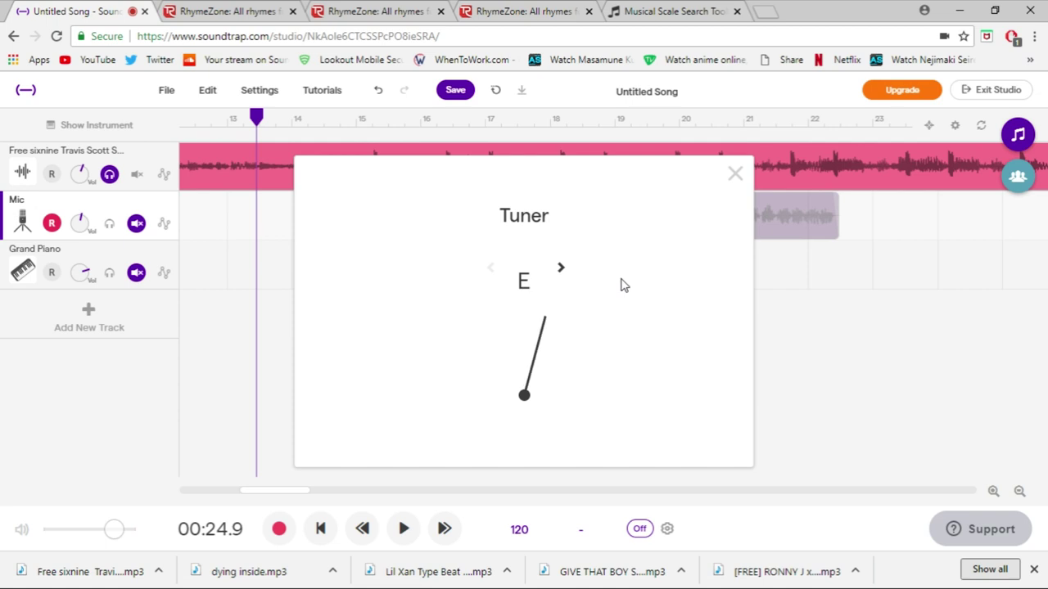
key("space")
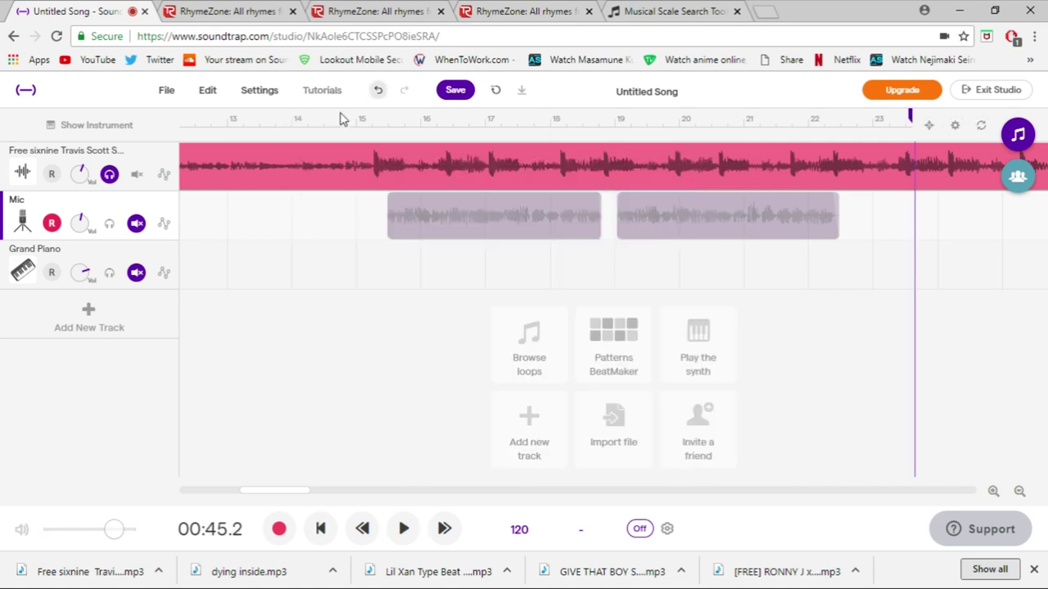
- Return the playhead to 00:28.1 and try two neighbouring white keys on the Grand Piano keyboard
key("space")
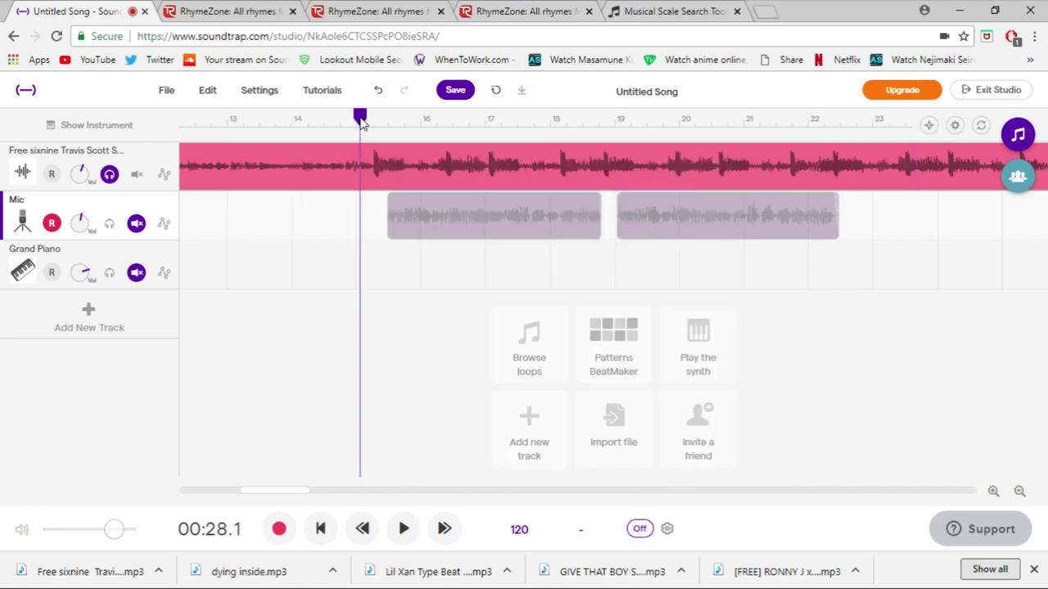
left_click(95, 257)
left_click(94, 127)
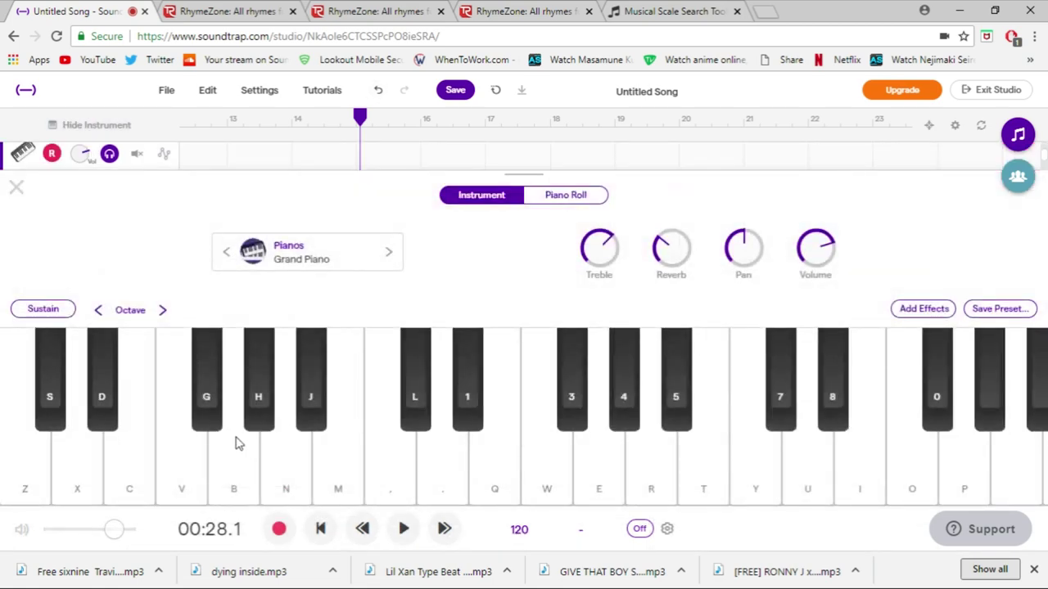
left_click(234, 440)
left_click(192, 468)
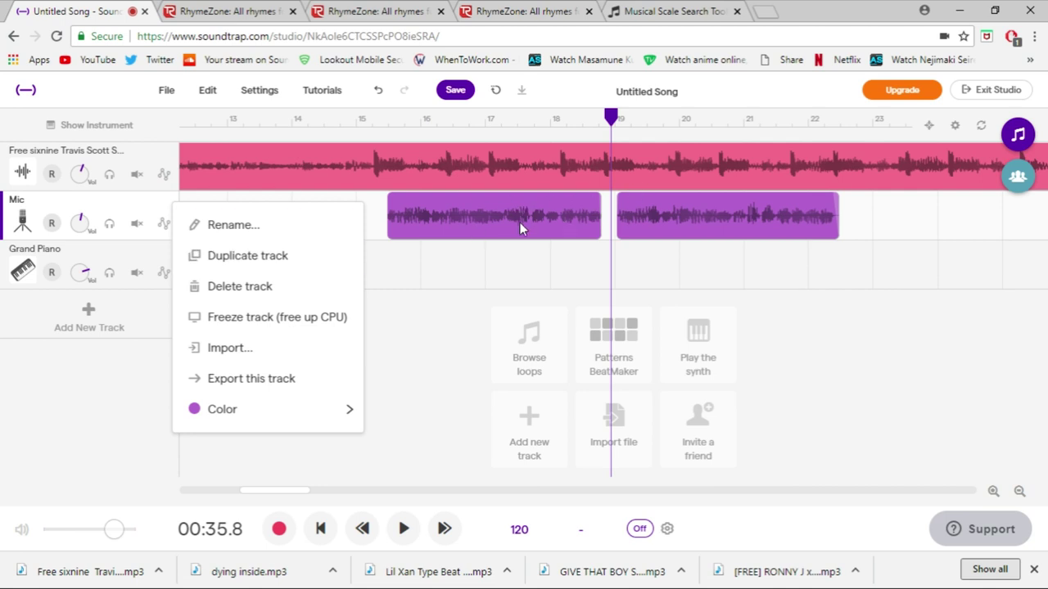
- Duplicate the Mic track and delete both vocal clips from the copy
left_click(268, 261)
left_click_drag(908, 257, 495, 270)
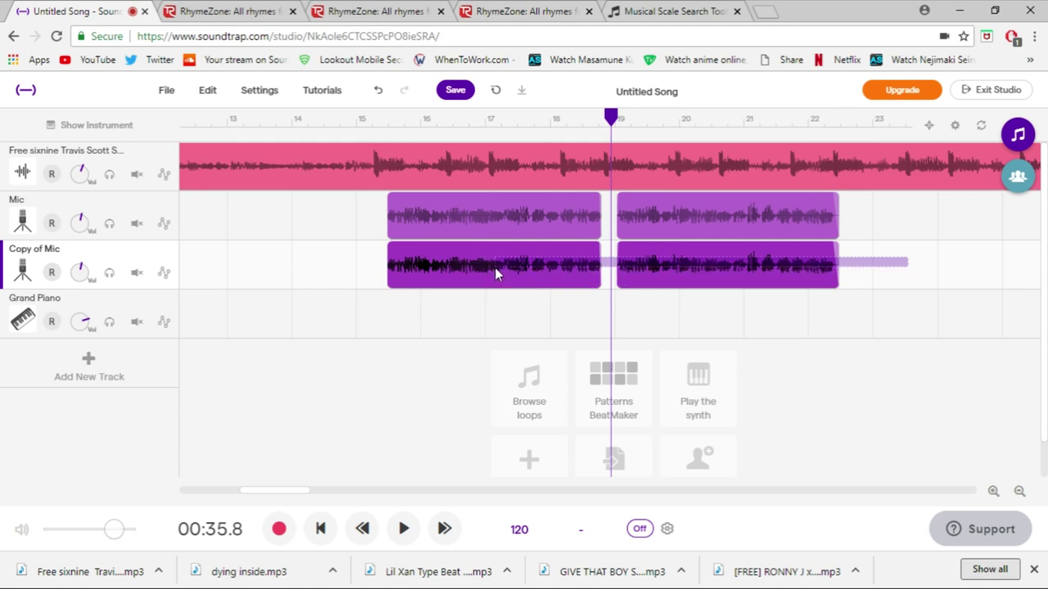
key("Delete")
- Place the playhead at 00:28.9 and slightly lower the volume of the Copy of Mic track
left_click(388, 120)
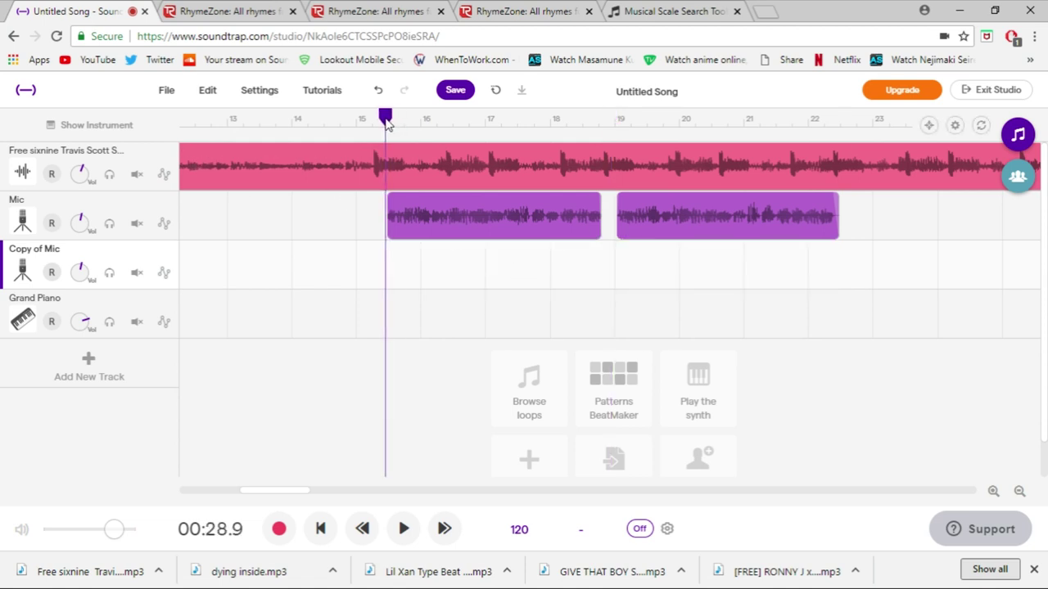
left_click(82, 273)
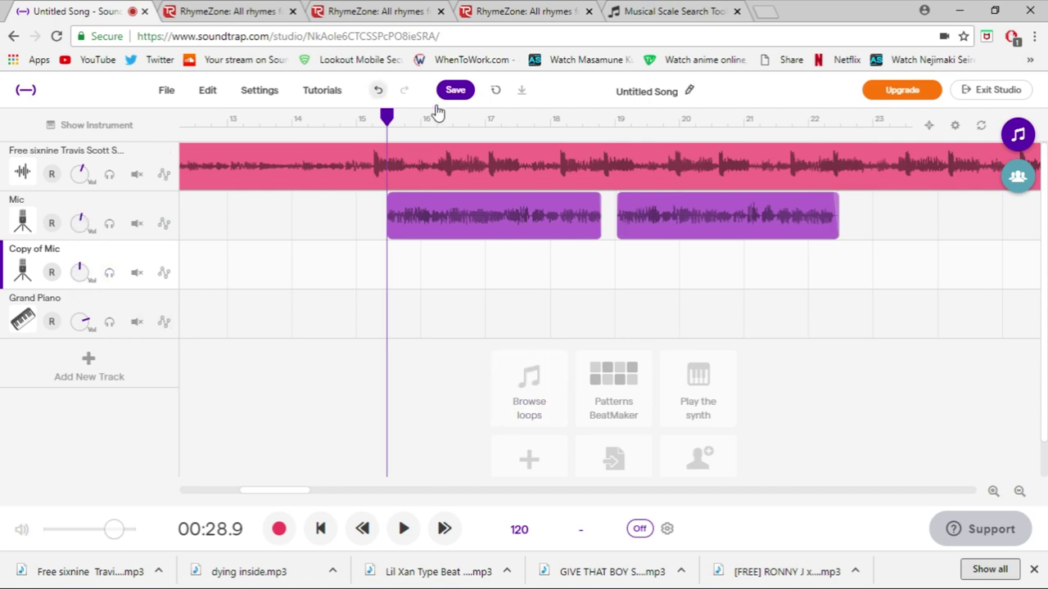
mouse_move(417, 232)
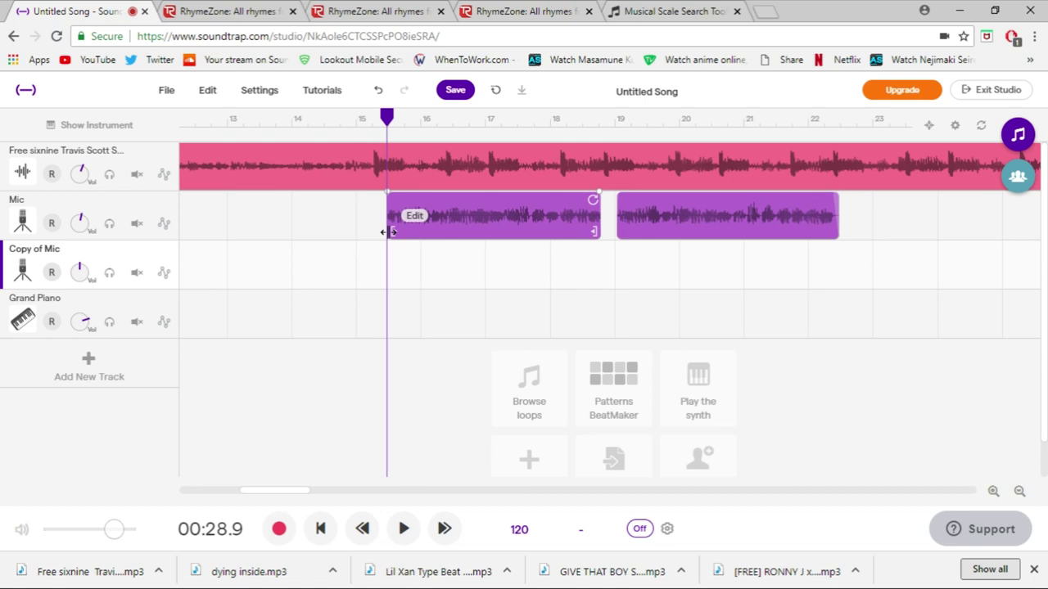
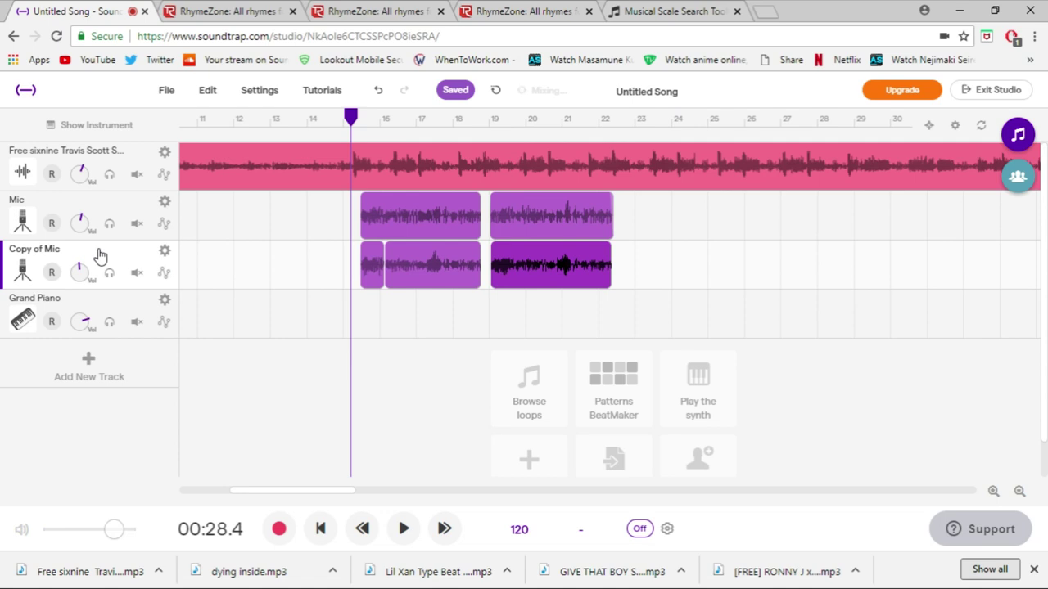
- Play back the doubled vocal, return the playhead to 00:28.5 and slightly lower the volume of the Copy of Mic track
key("space")
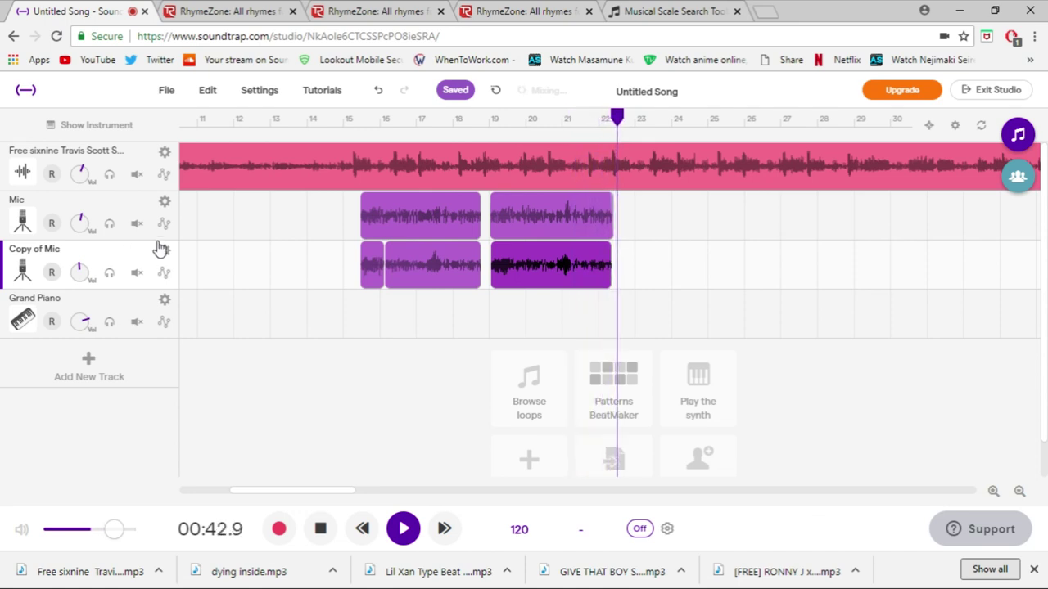
left_click(352, 118)
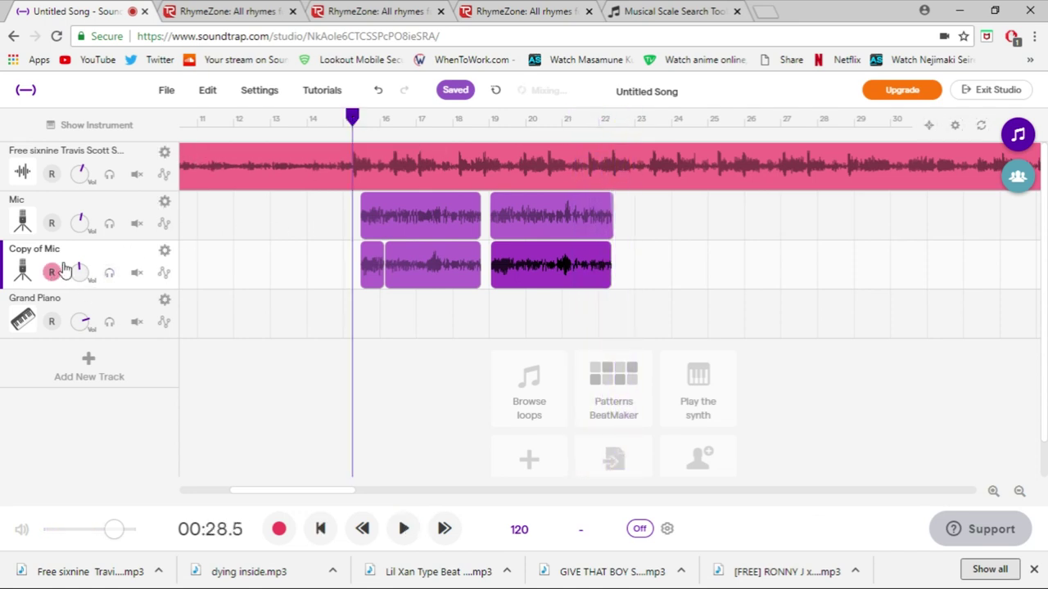
left_click_drag(82, 274, 80, 288)
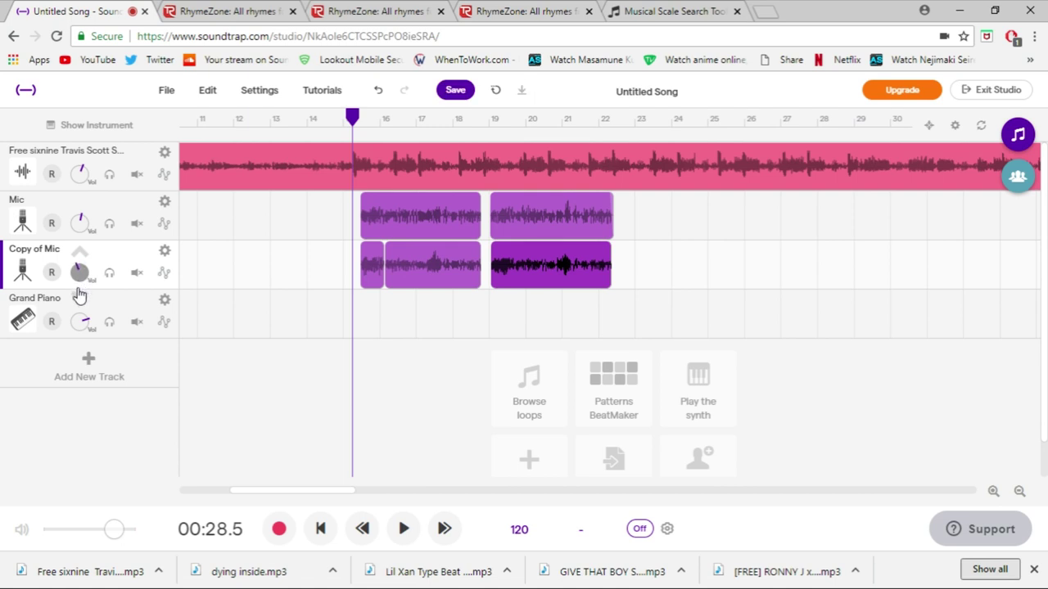
scroll(25, 196, "down", 1)
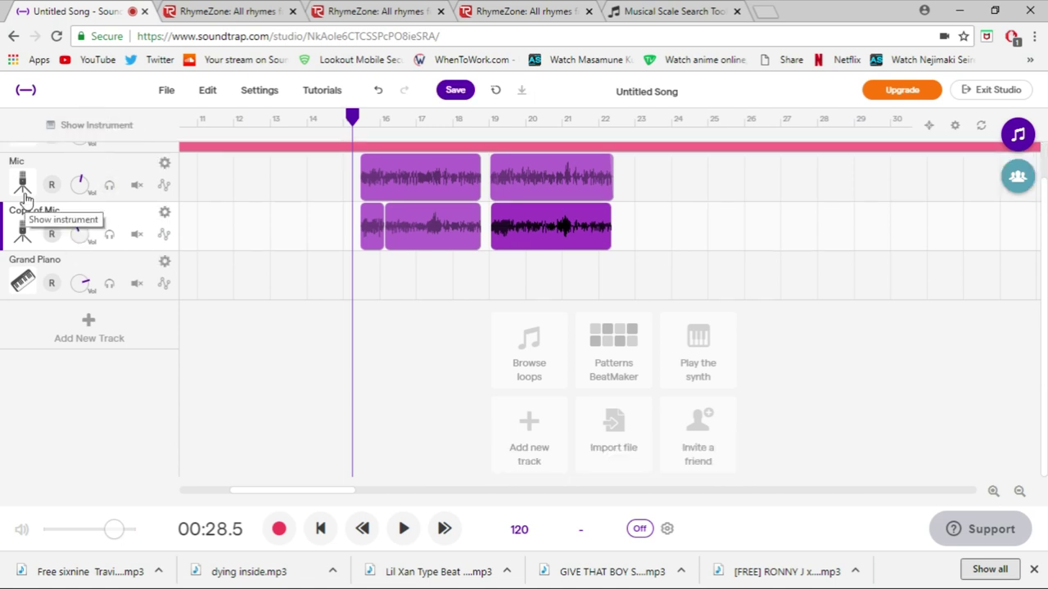
scroll(82, 221, "up", 1)
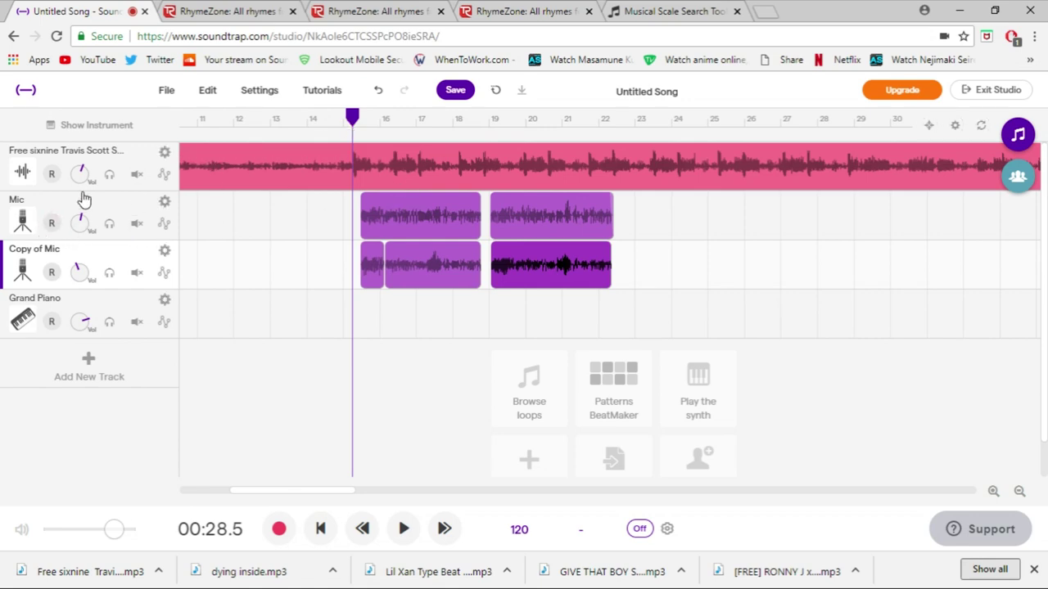
- Pan the Copy of Mic track toward the left ear in its effects settings and play the first vocal section to check it
left_click(91, 124)
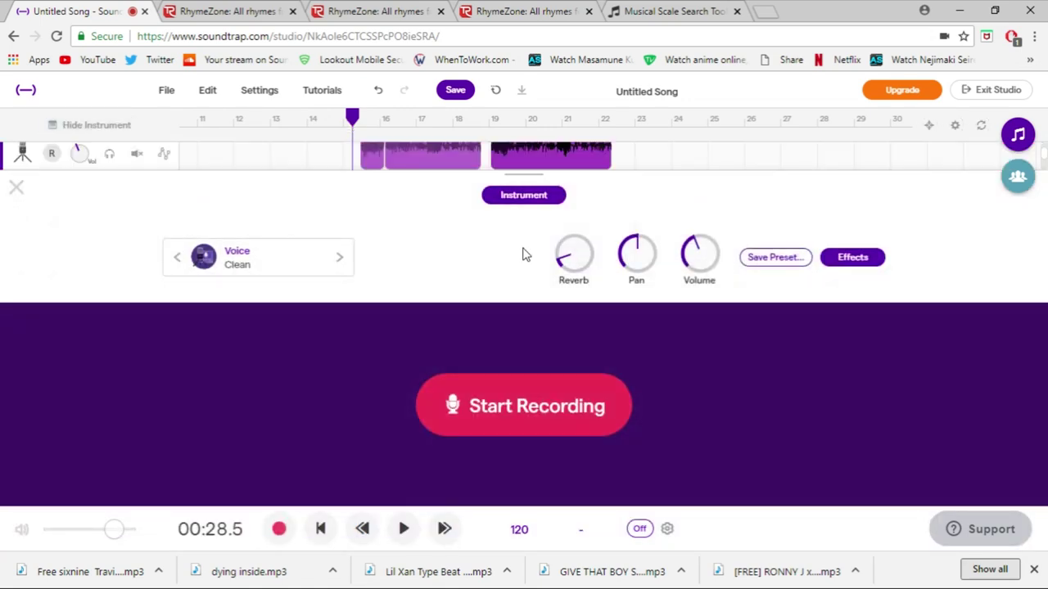
left_click(851, 272)
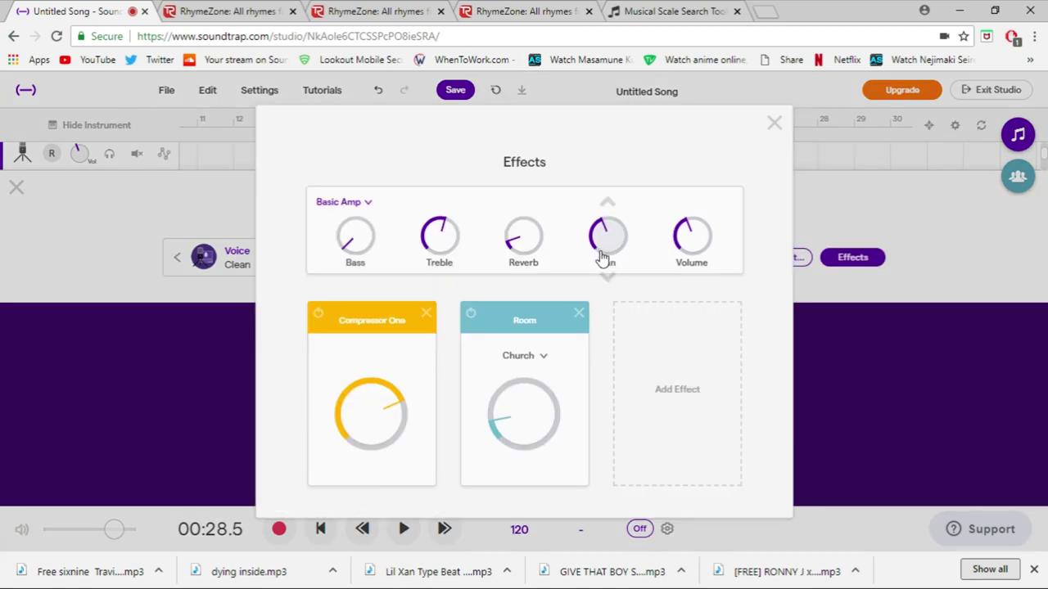
left_click_drag(613, 239, 607, 254)
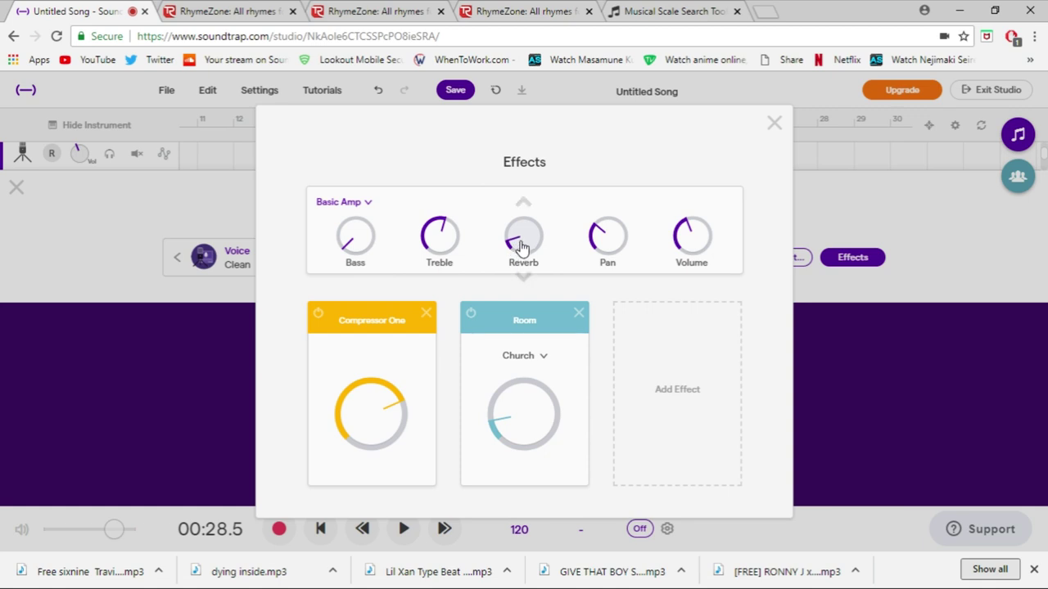
left_click(775, 123)
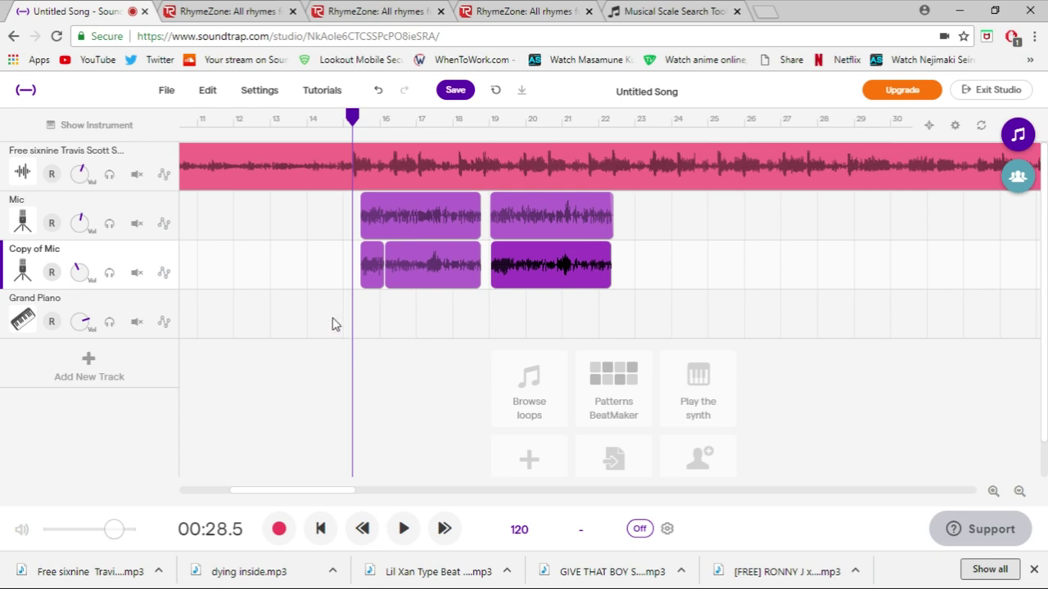
key("space")
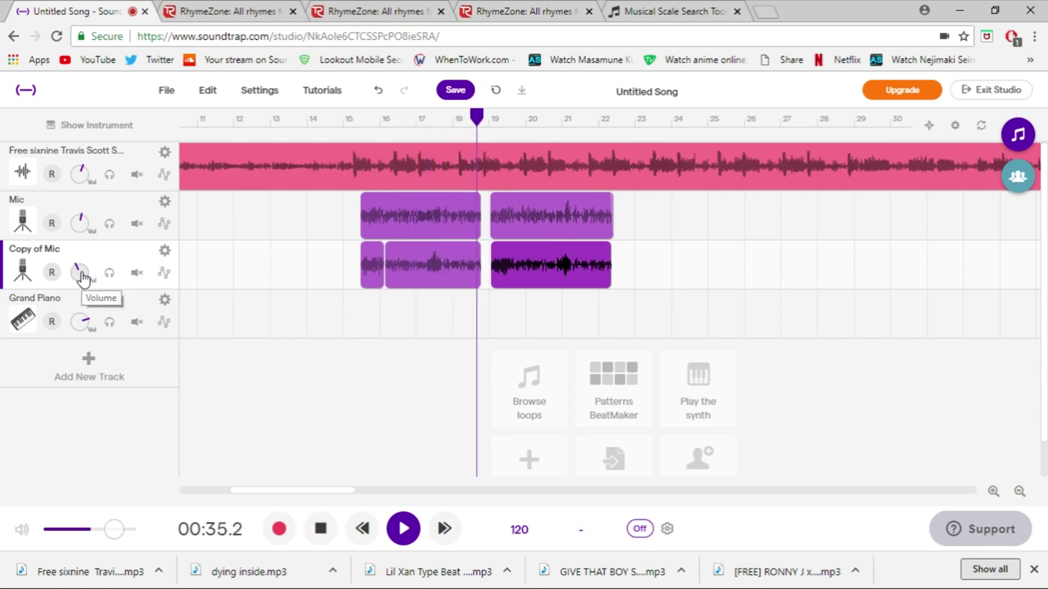
key("space")
- Rename the Copy of Mic track "Left ear chorus" and the Mic track "Mid Chorus"
left_click(164, 250)
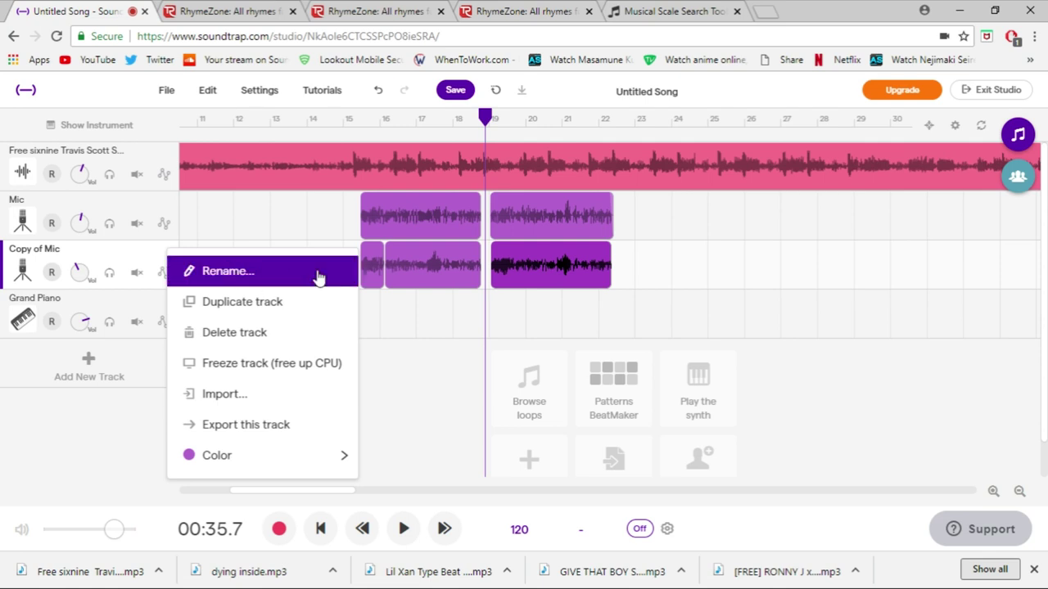
left_click(318, 273)
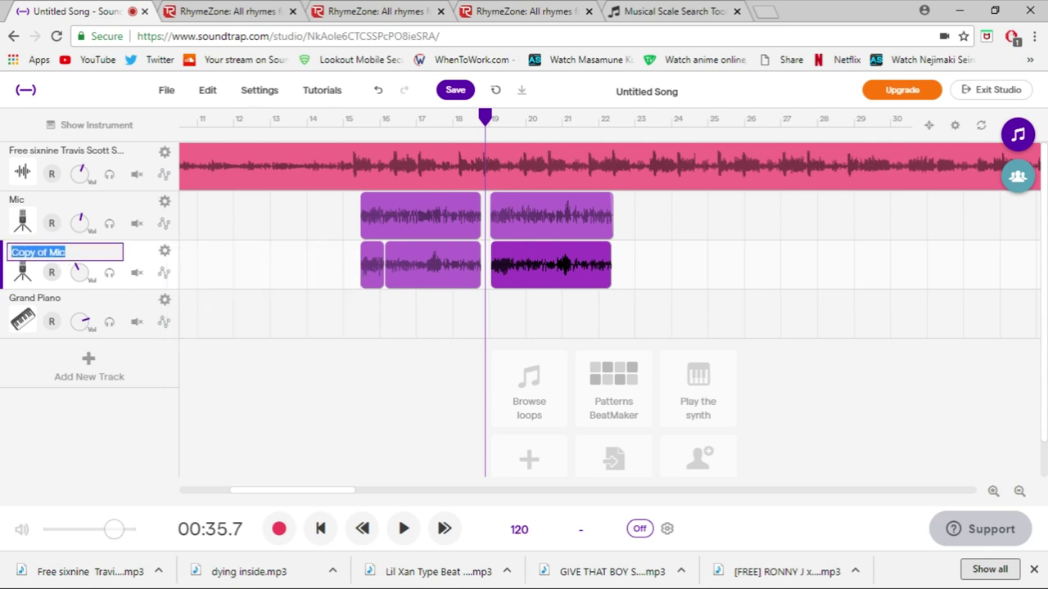
type("left ear")
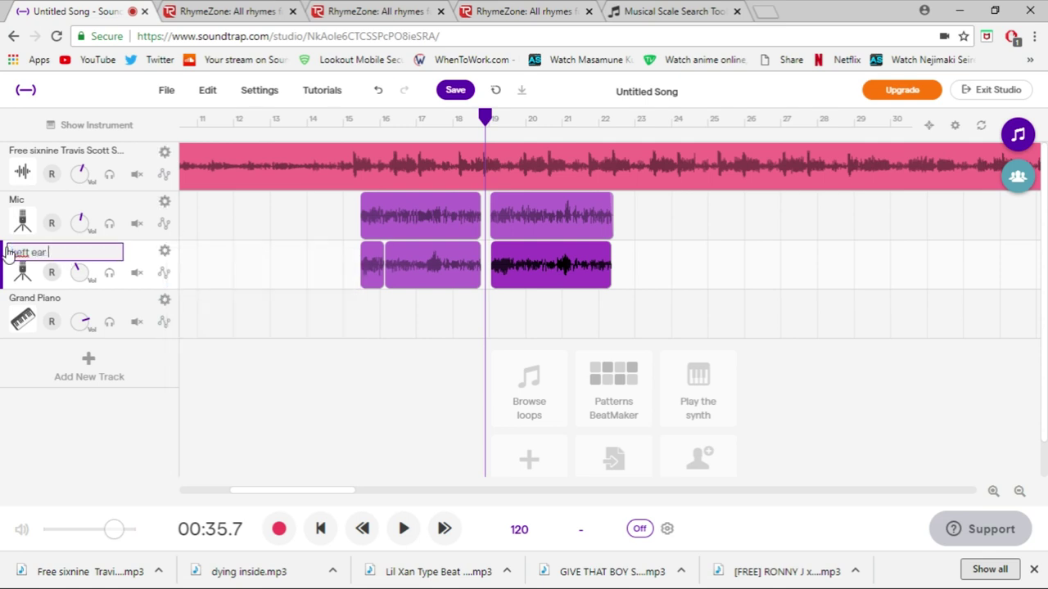
type(" chorus")
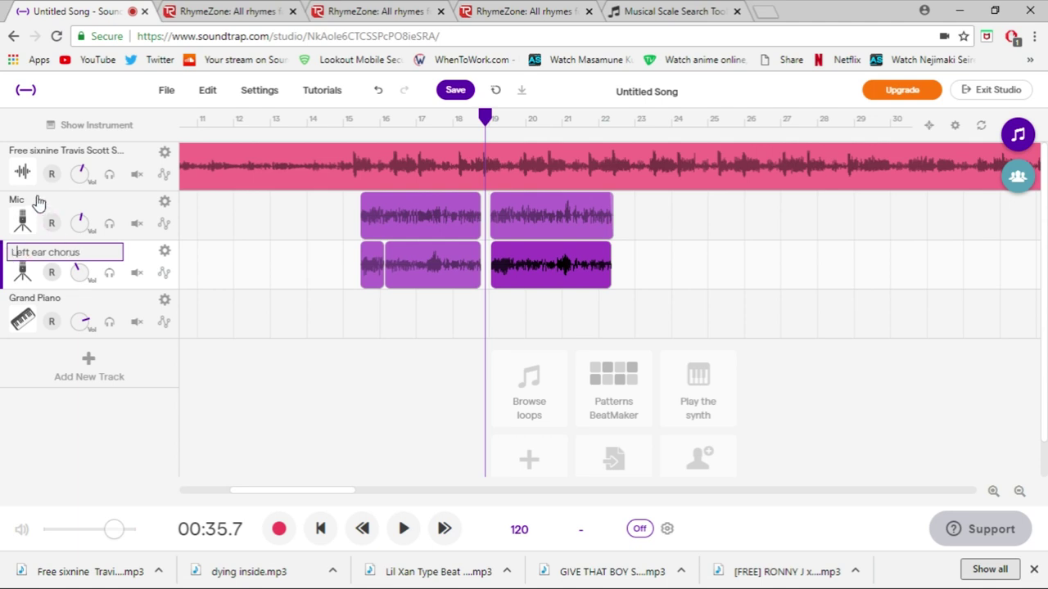
left_click(39, 198)
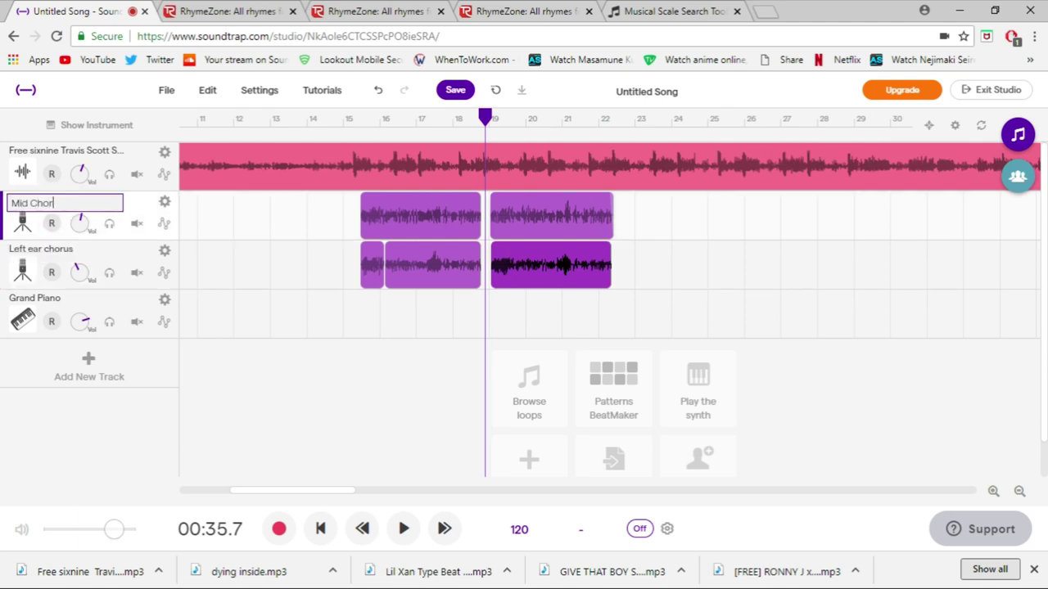
key("Return")
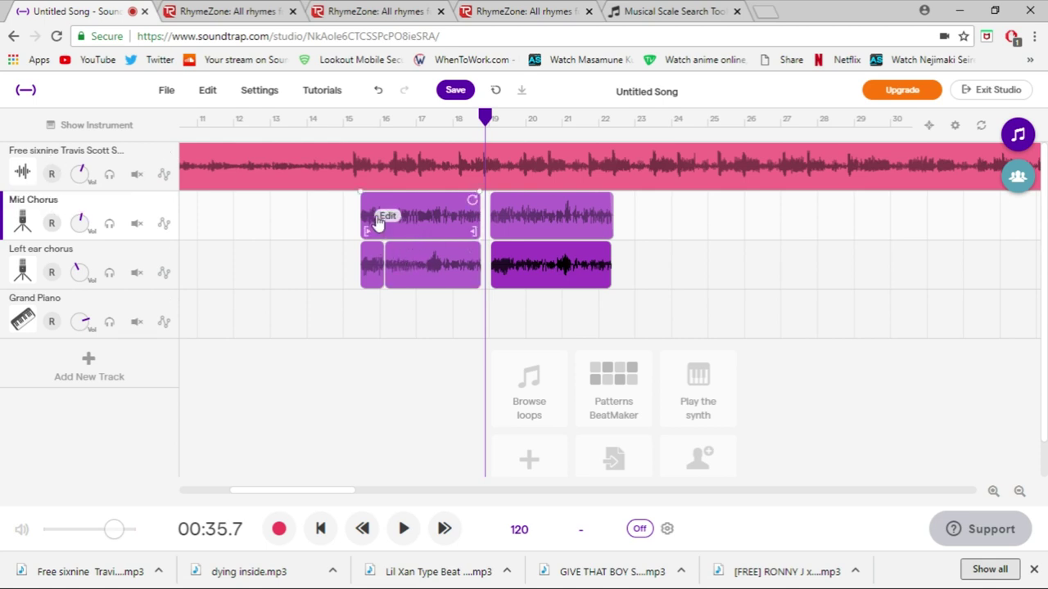
- Duplicate the Left ear chorus track and rename the copy "Right ear chorus"
left_click(165, 250)
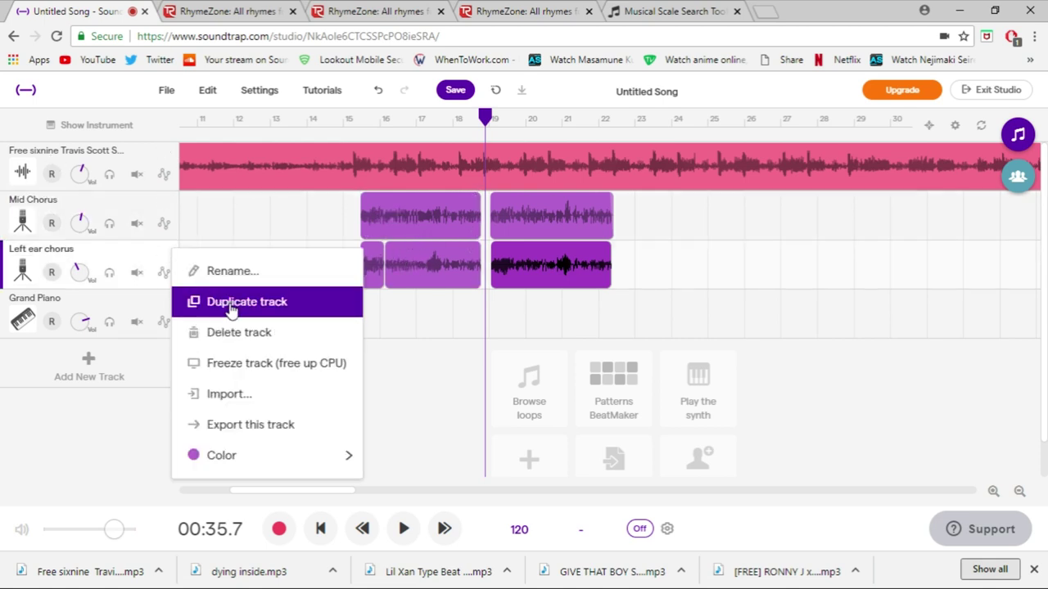
left_click(198, 303)
double_click(76, 301)
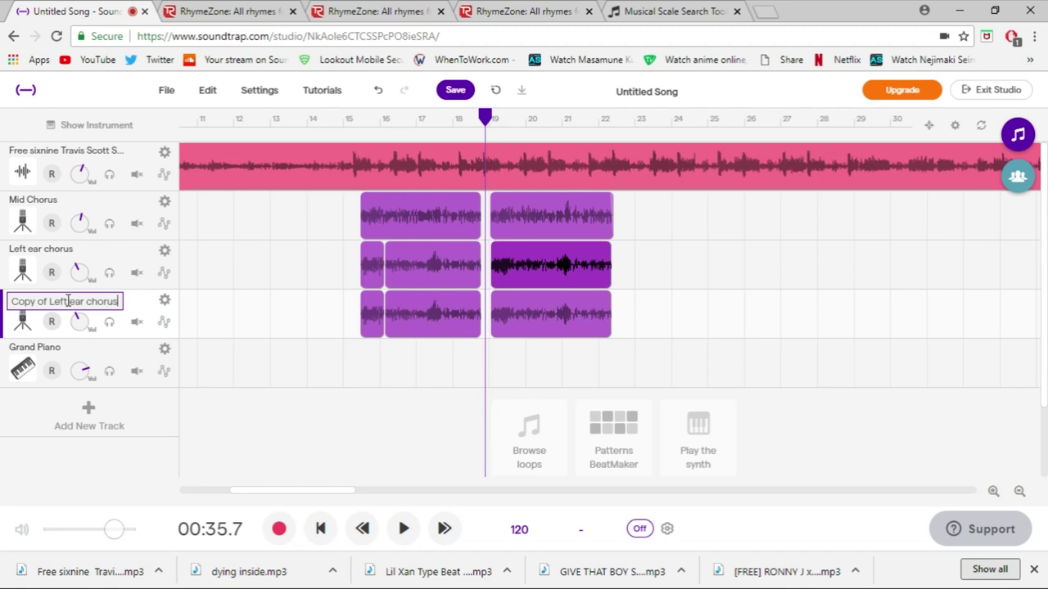
left_click_drag(68, 301, 11, 301)
type("Right")
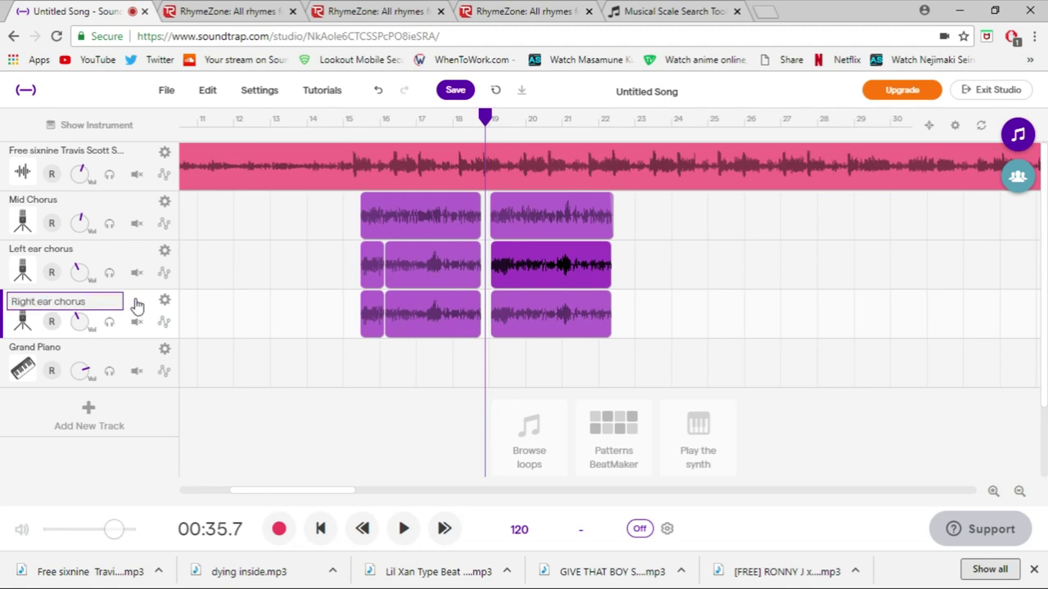
key("Return")
- Pan the Right ear chorus track toward the right ear in its instrument settings
left_click(74, 127)
left_click_drag(636, 244, 655, 208)
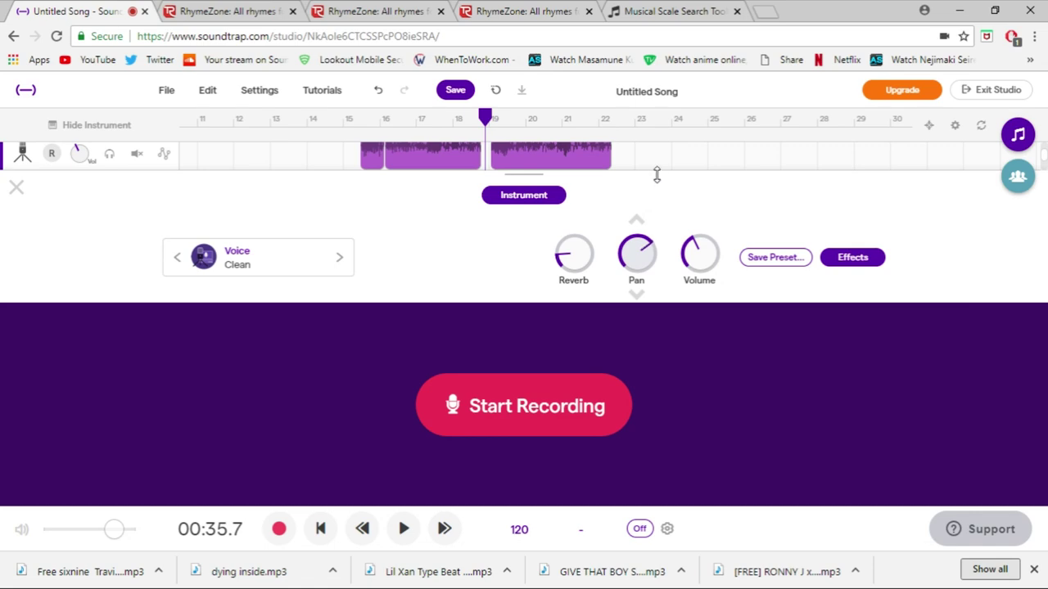
left_click(16, 187)
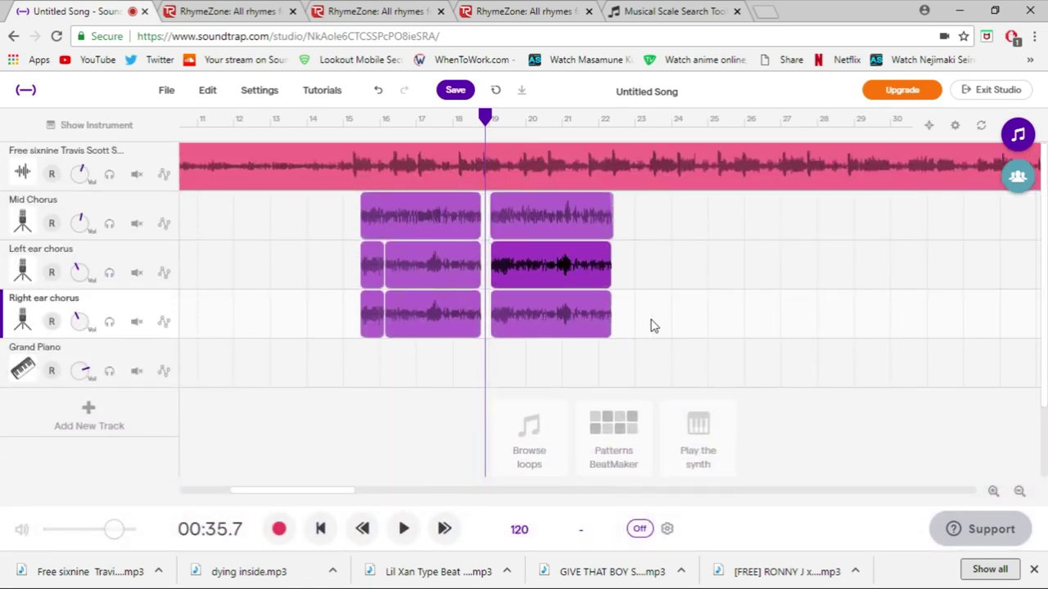
- Select all clips on the Right ear chorus track and review the available pitch change values without applying one
left_click(653, 325)
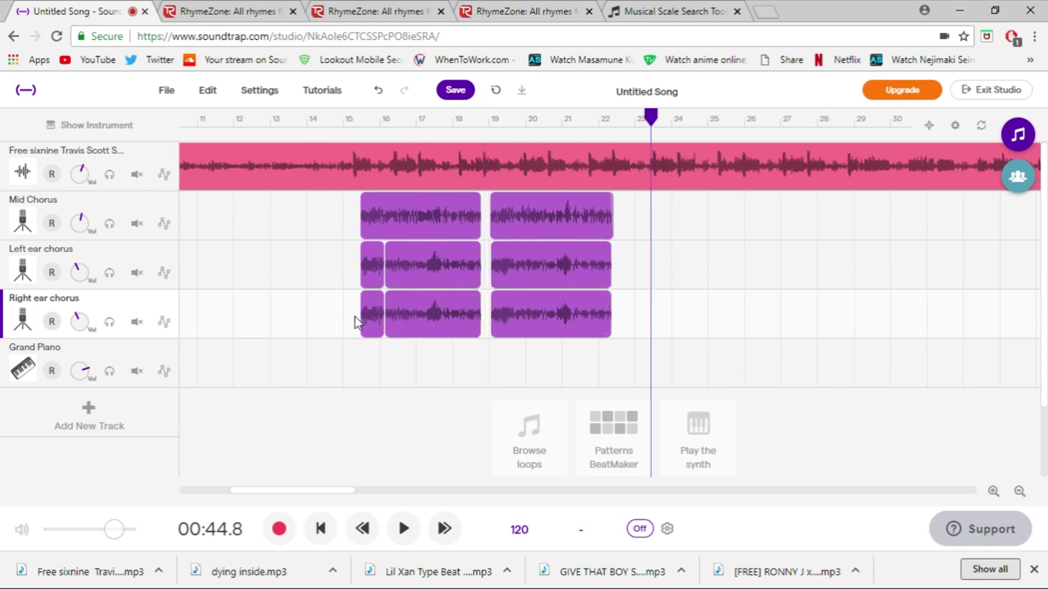
left_click_drag(644, 327, 368, 331)
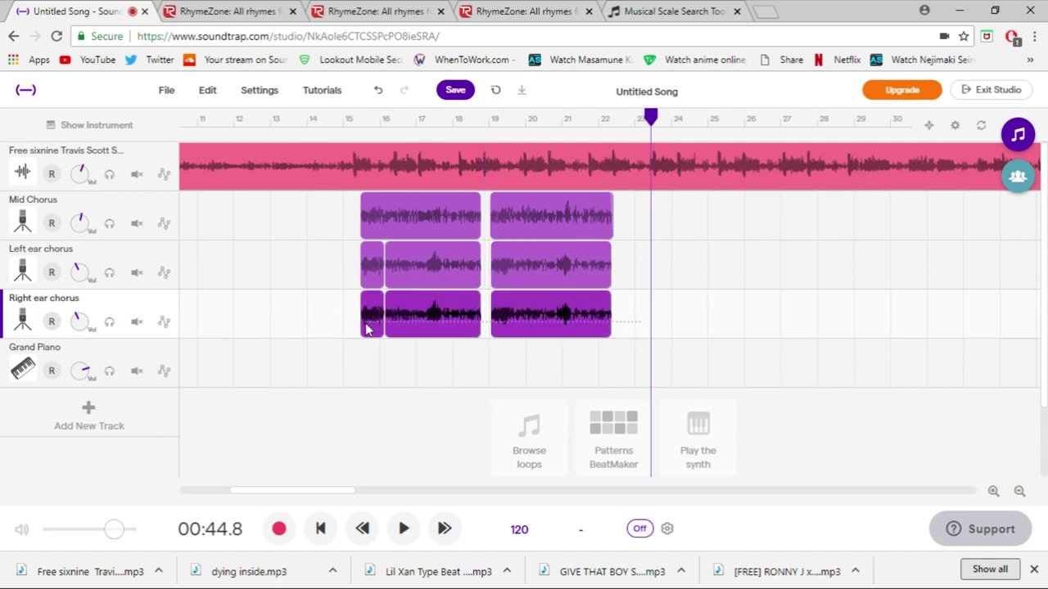
right_click(557, 308)
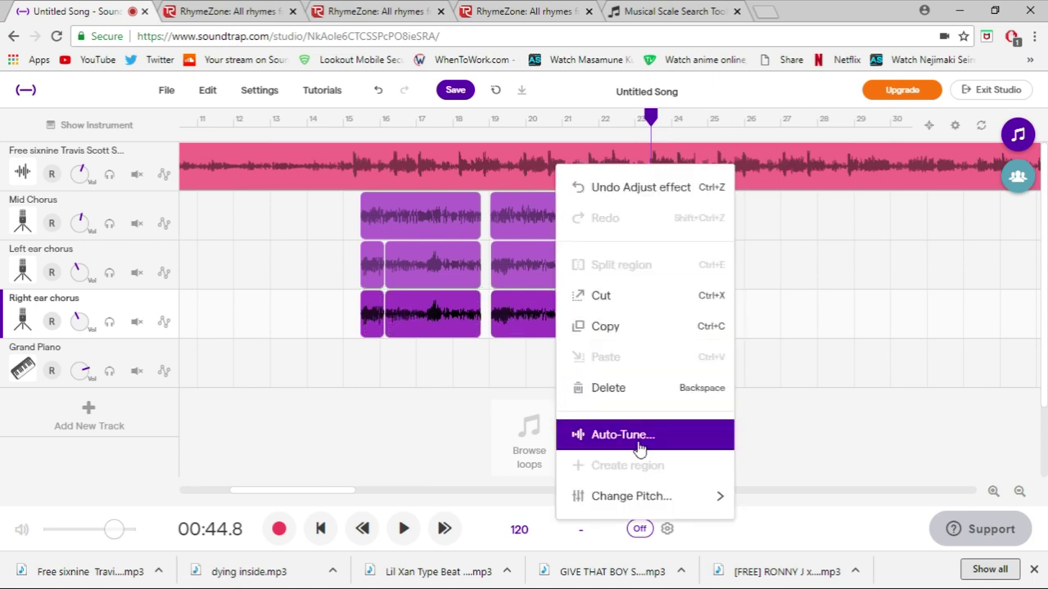
mouse_move(690, 503)
scroll(789, 491, "down", 2)
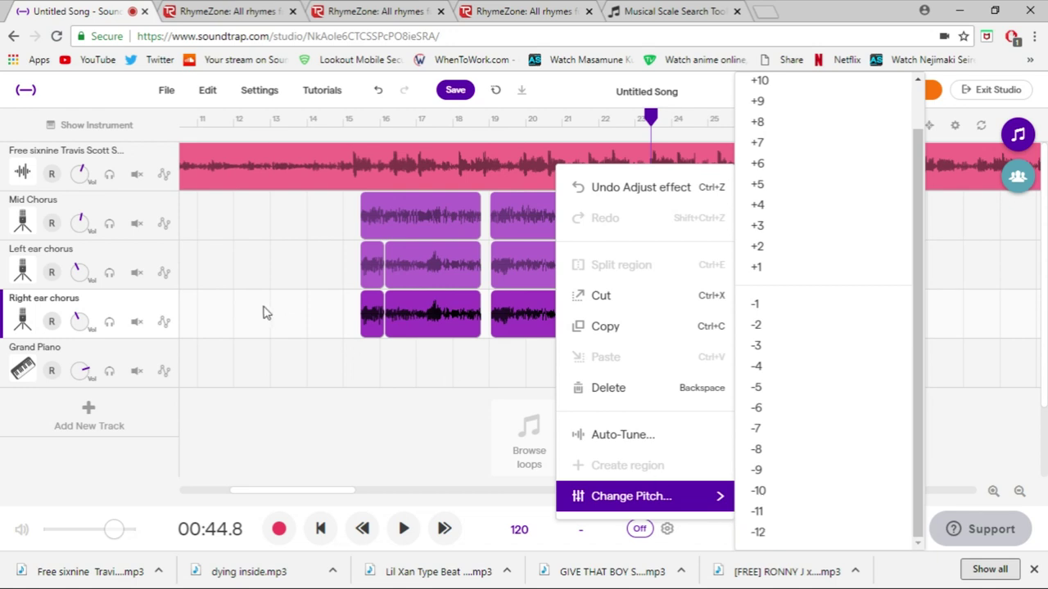
left_click(332, 316)
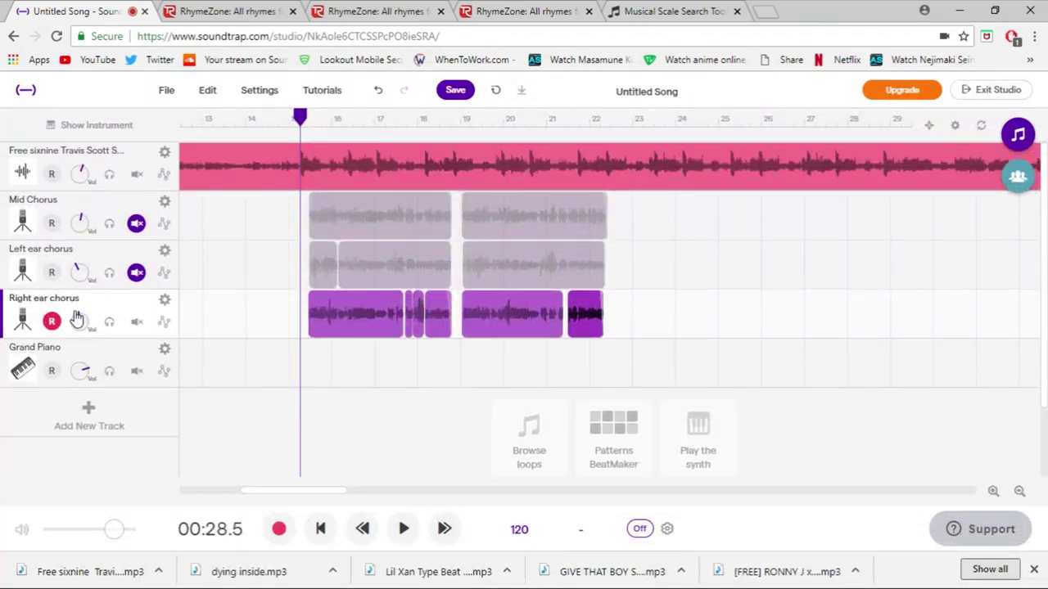
- Check the reverb, pan and volume in the Right ear chorus track's instrument settings and close them
double_click(86, 304)
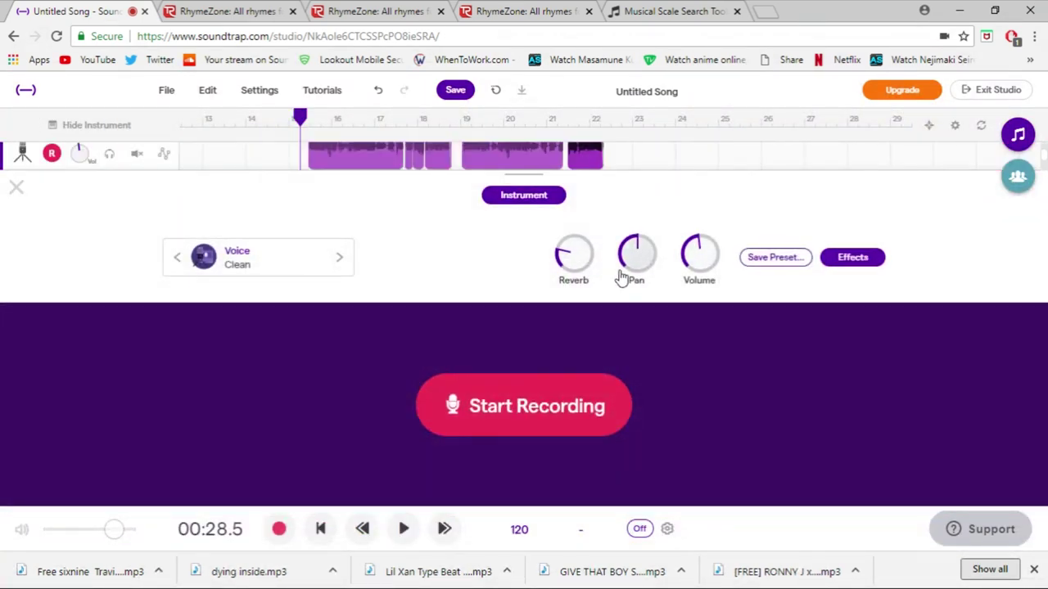
left_click(15, 188)
scroll(307, 295, "up", 3)
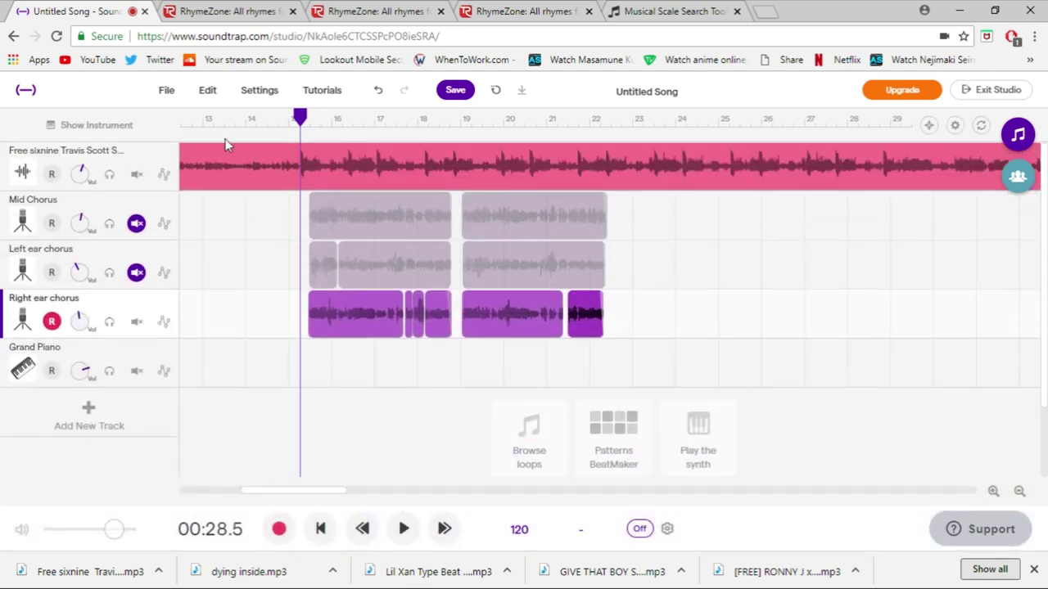
- Play the Right ear chorus clips with the beat from just before the first clip, and move the playhead back to 00:33.2
left_click_drag(301, 117, 308, 118)
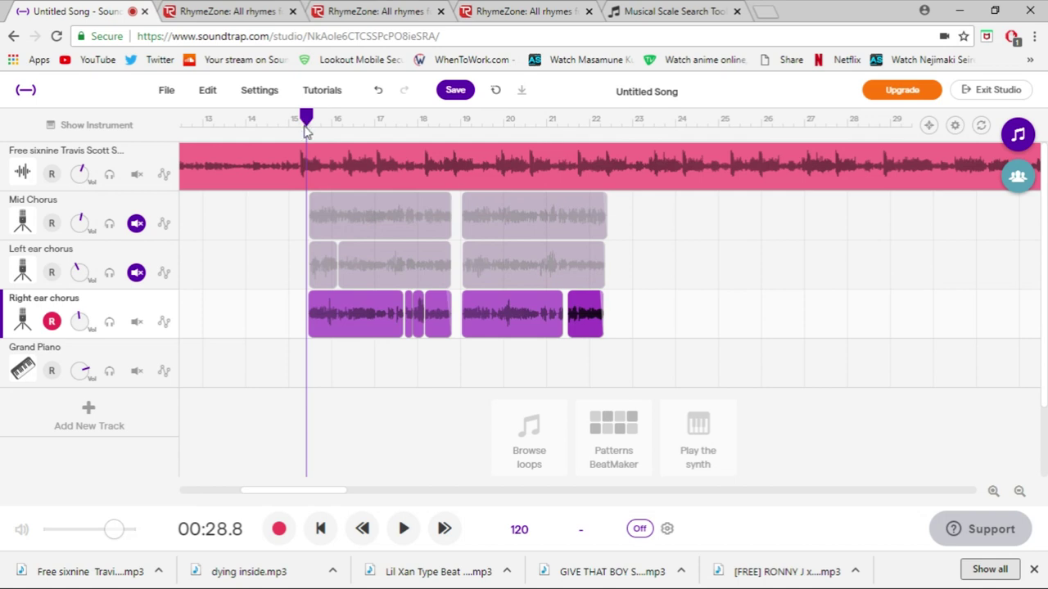
left_click_drag(307, 119, 300, 119)
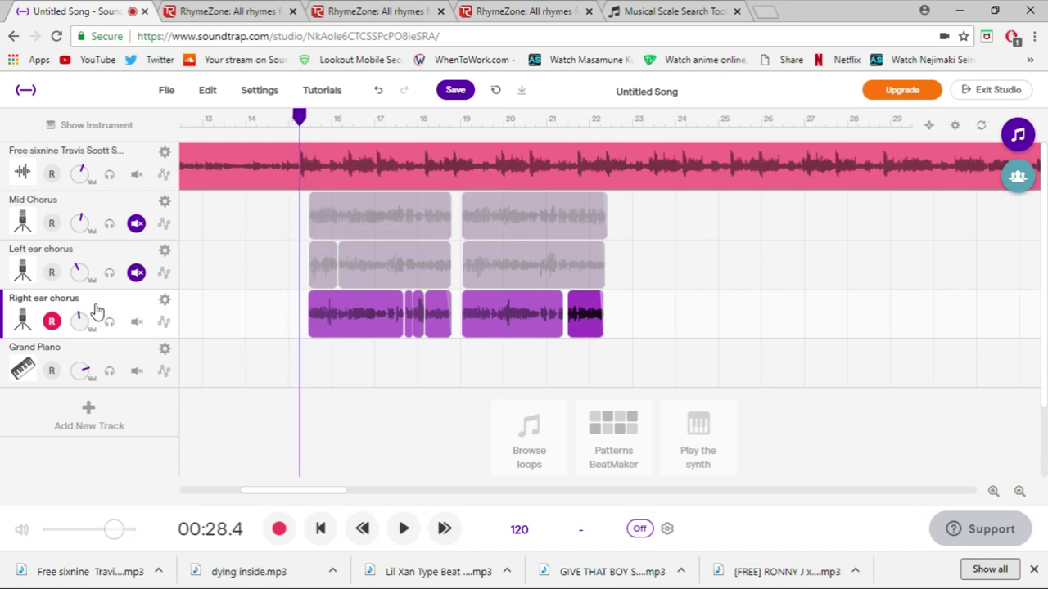
mouse_move(300, 117)
left_mouse_down()
mouse_move(308, 118)
mouse_move(299, 118)
left_mouse_up()
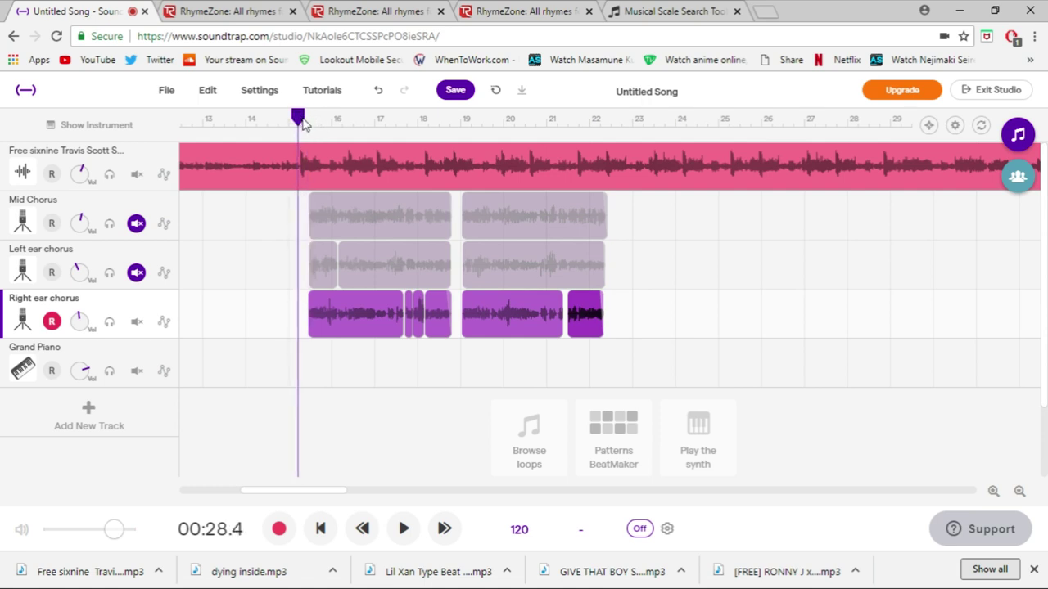
left_click_drag(299, 125, 307, 125)
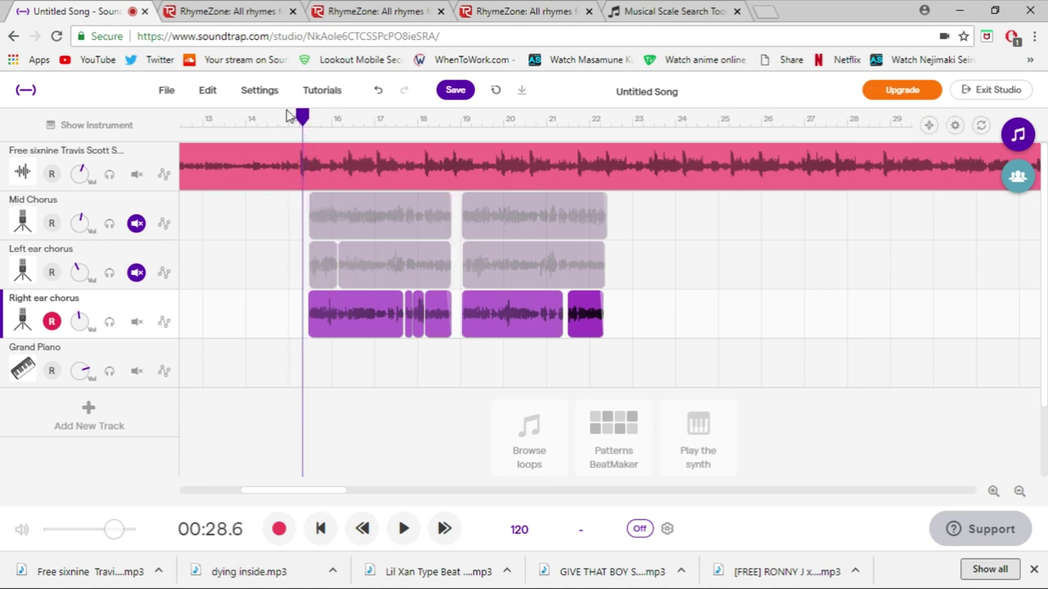
left_click(288, 117)
key("space")
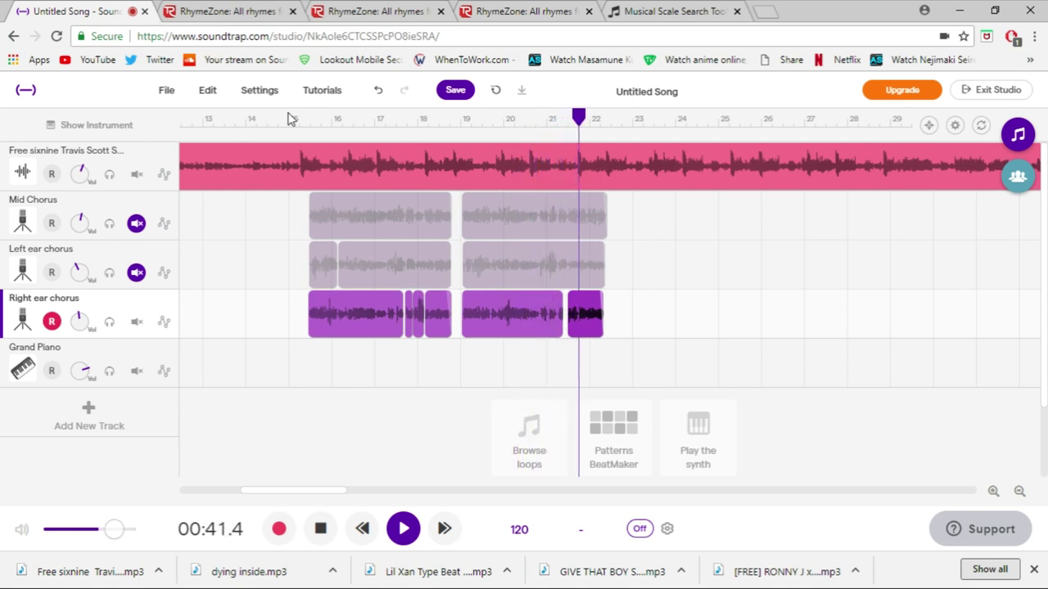
key("space")
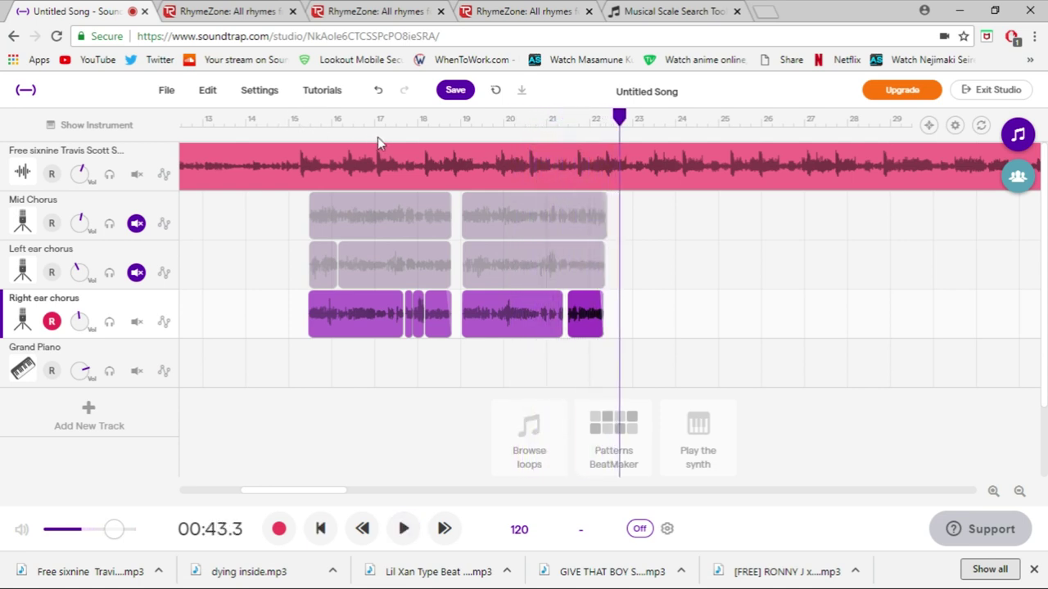
left_click(402, 124)
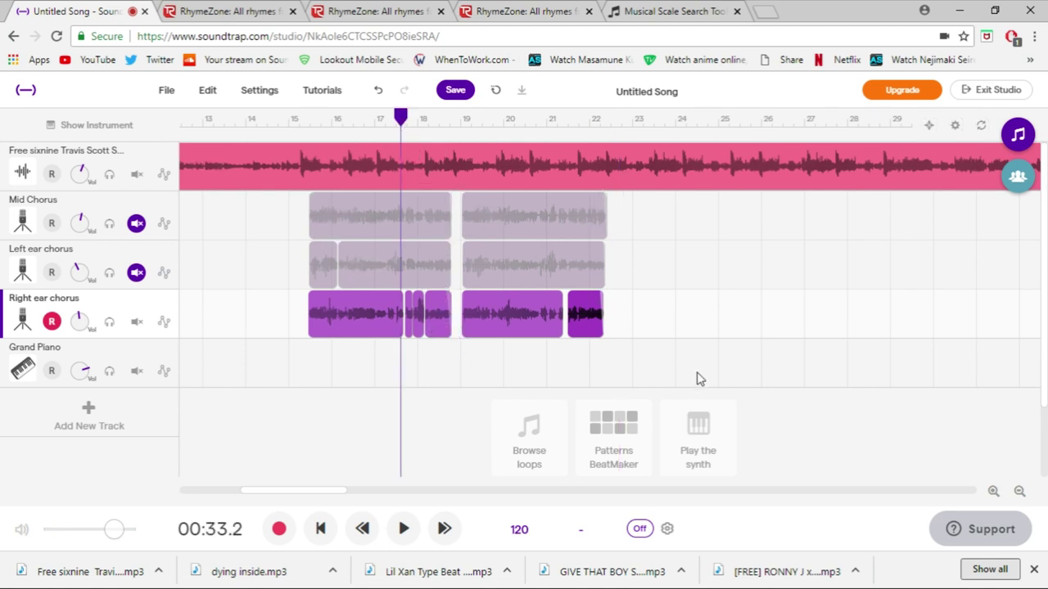
- Inspect the Right ear chorus clips and the track's instrument settings, and place the playhead at 00:28.1 before the chorus
left_click(991, 492)
left_click(992, 494)
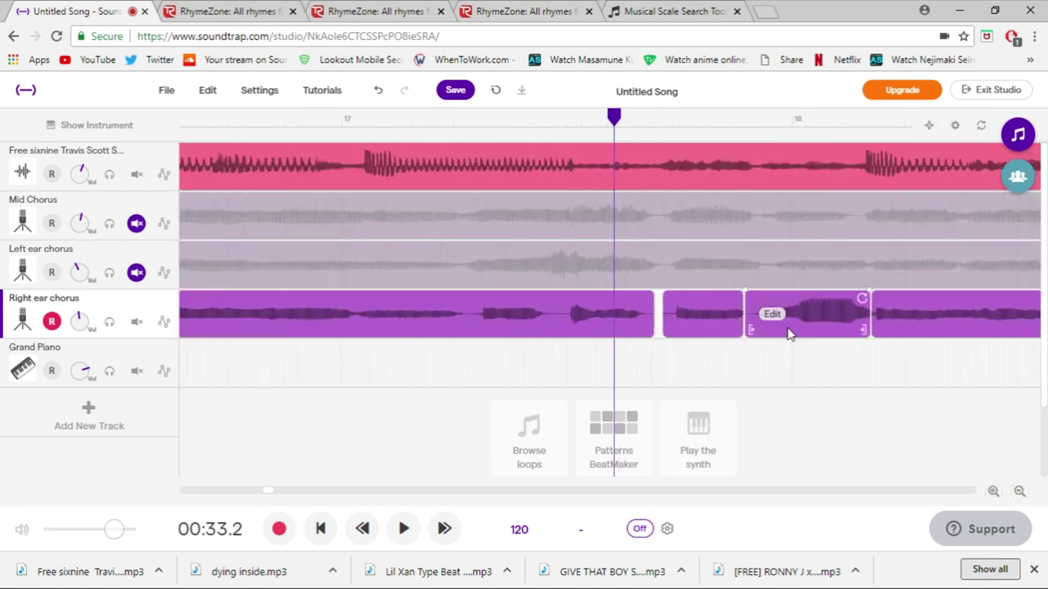
left_click(1019, 492)
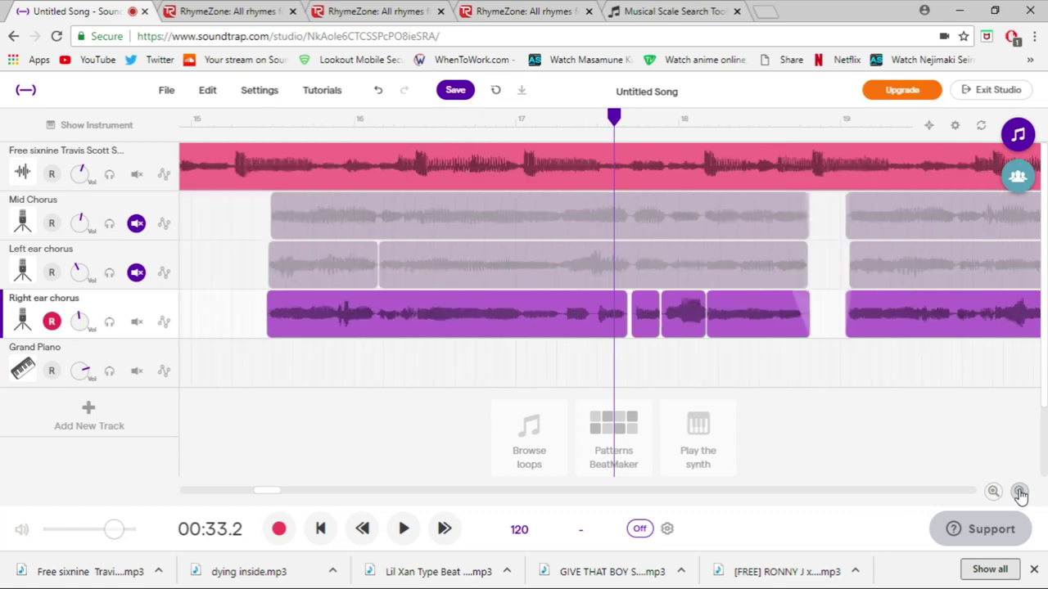
left_click(1019, 492)
left_click(390, 152)
left_click(74, 127)
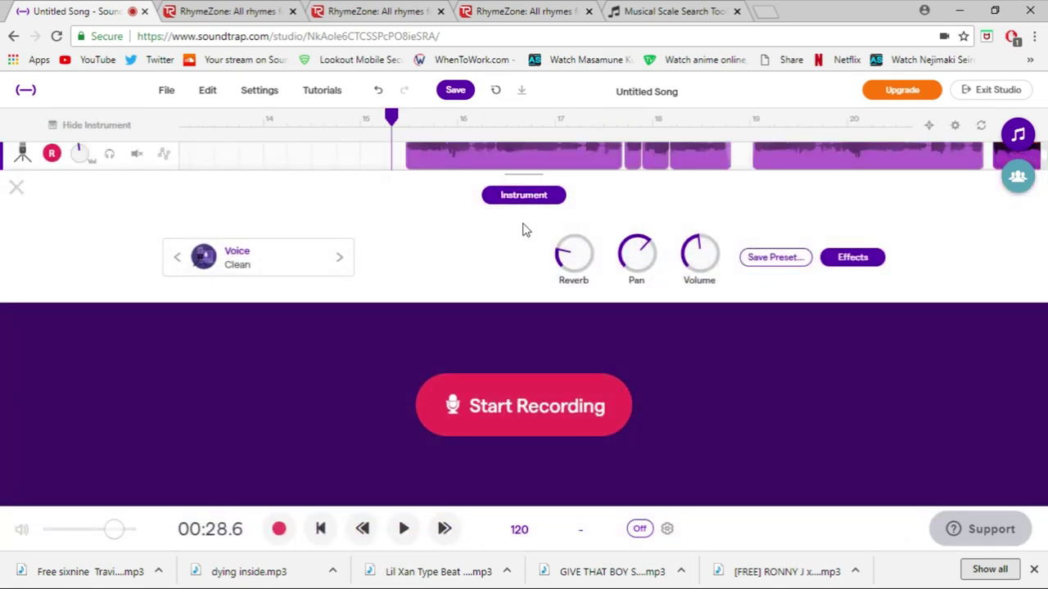
left_click(16, 187)
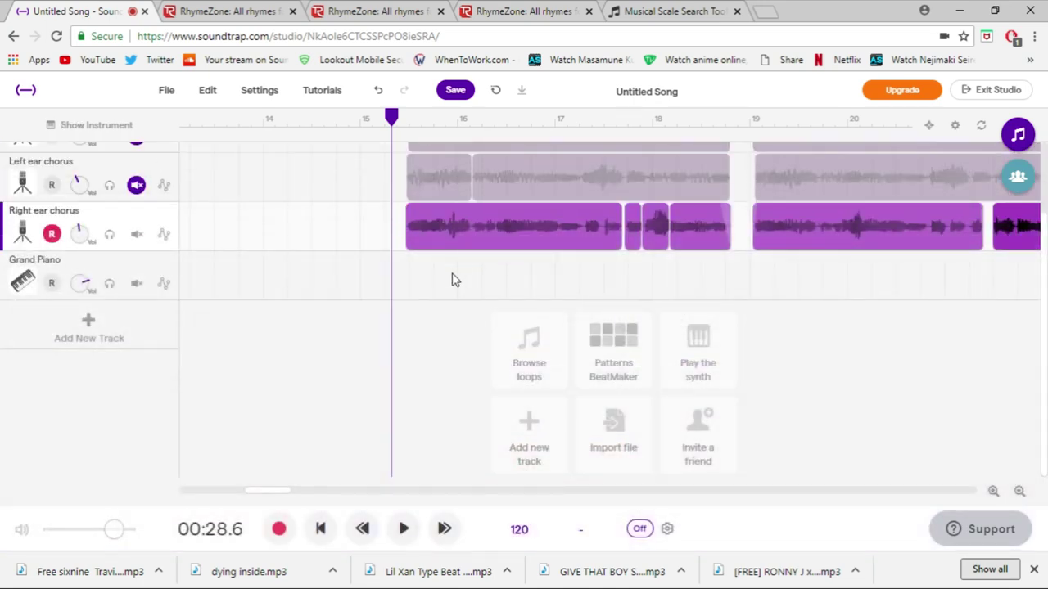
scroll(285, 301, "up", 3)
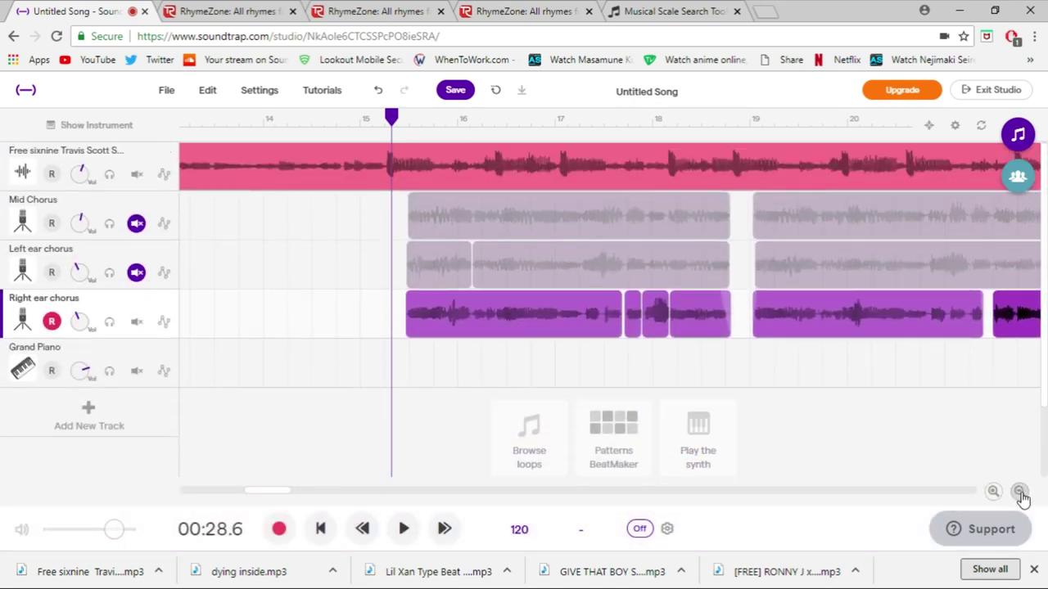
left_click(1019, 491)
left_click(602, 124)
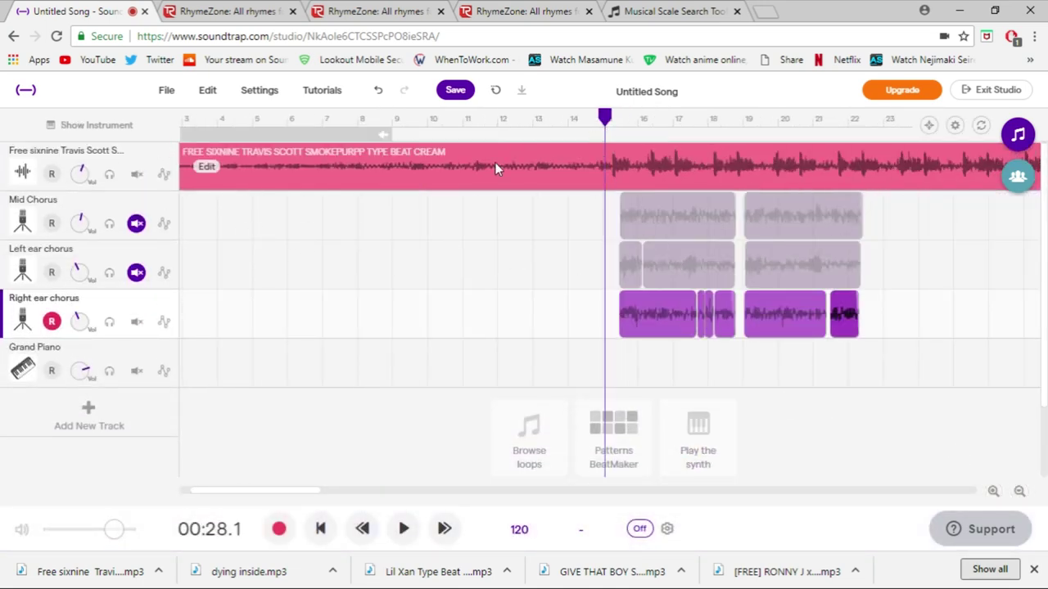
- Unmute the Left ear and Mid chorus tracks, play all three layers with the beat, and return the playhead to 00:28.7
left_click(137, 273)
left_click(136, 223)
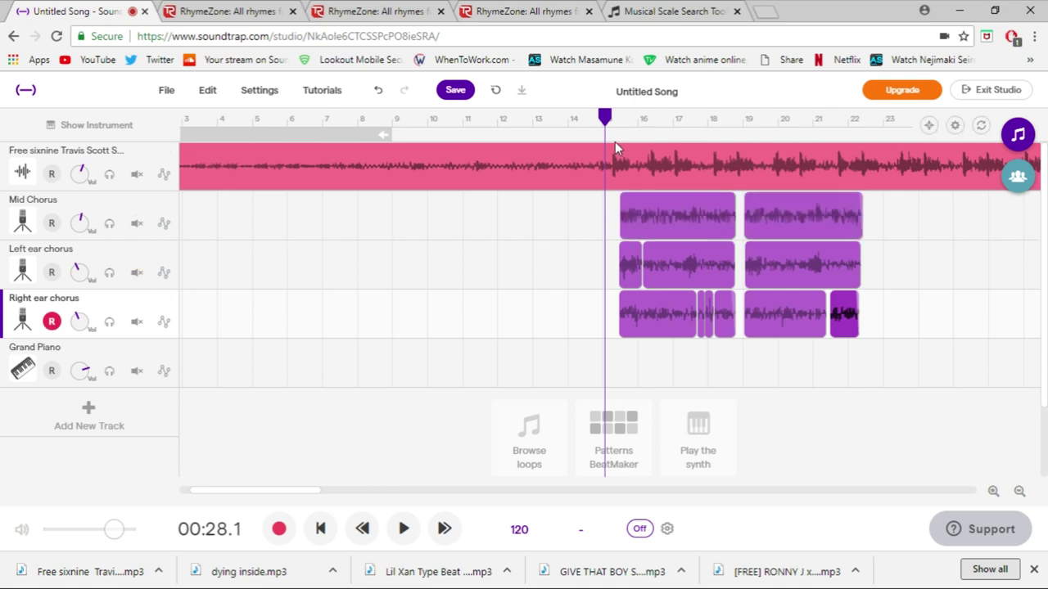
key("space")
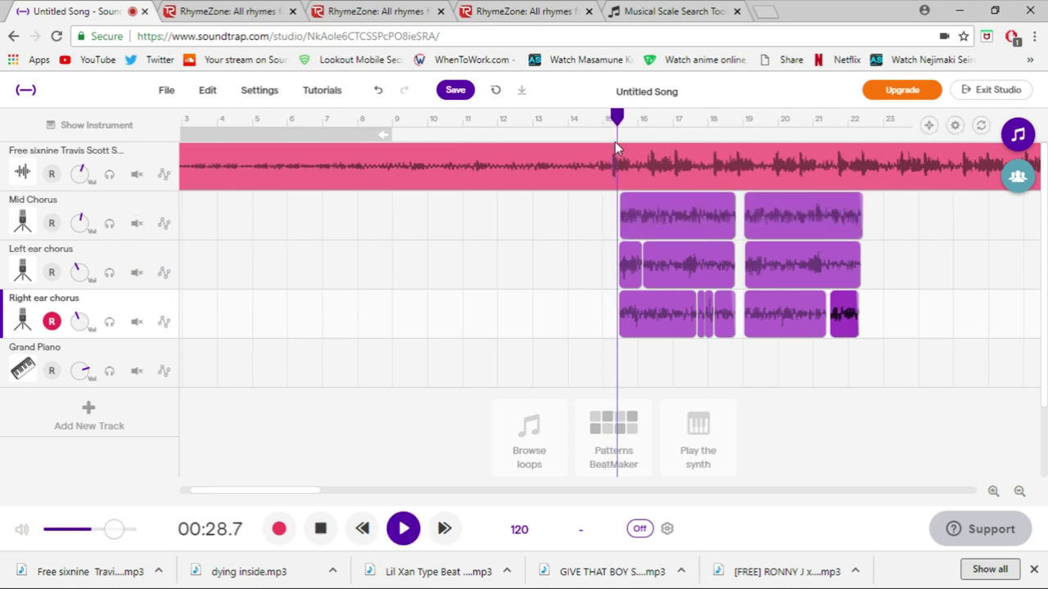
left_click_drag(303, 491, 339, 493)
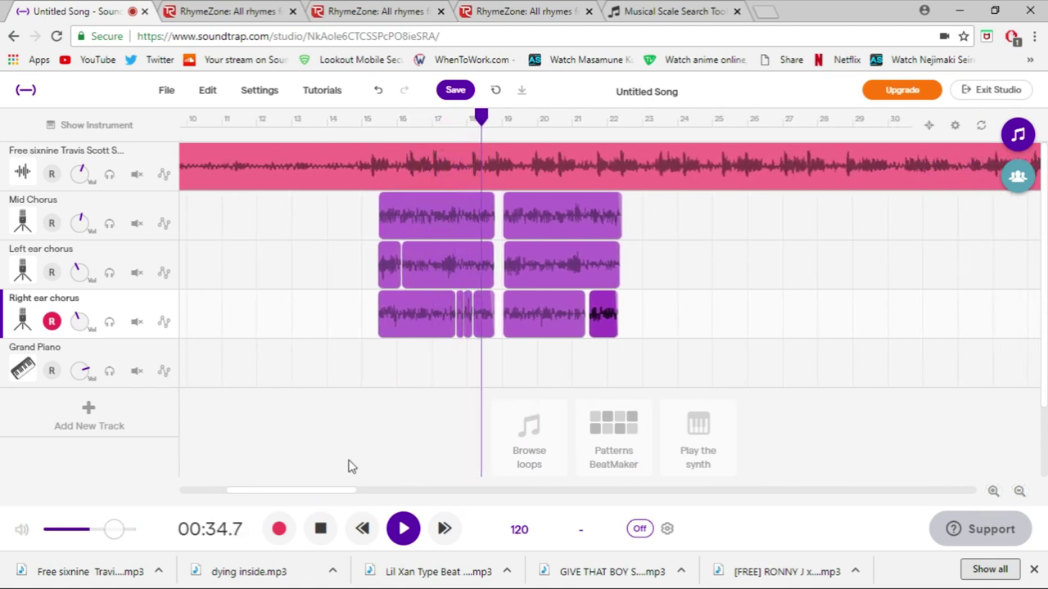
left_click(382, 119)
left_click(375, 119)
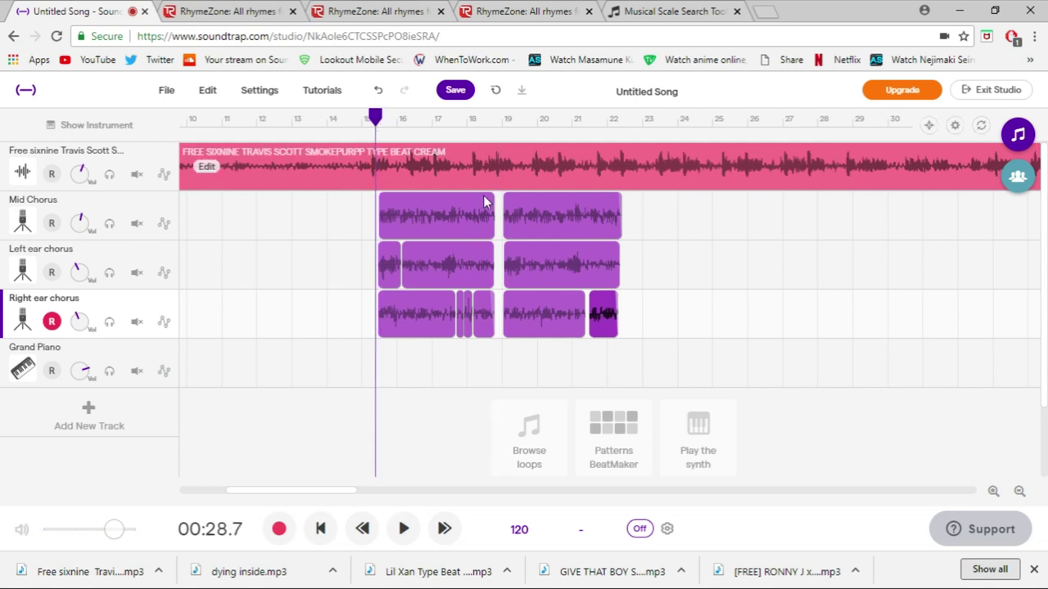
- Duplicate the Right ear chorus track and mute the original
right_click(161, 299)
left_click(238, 342)
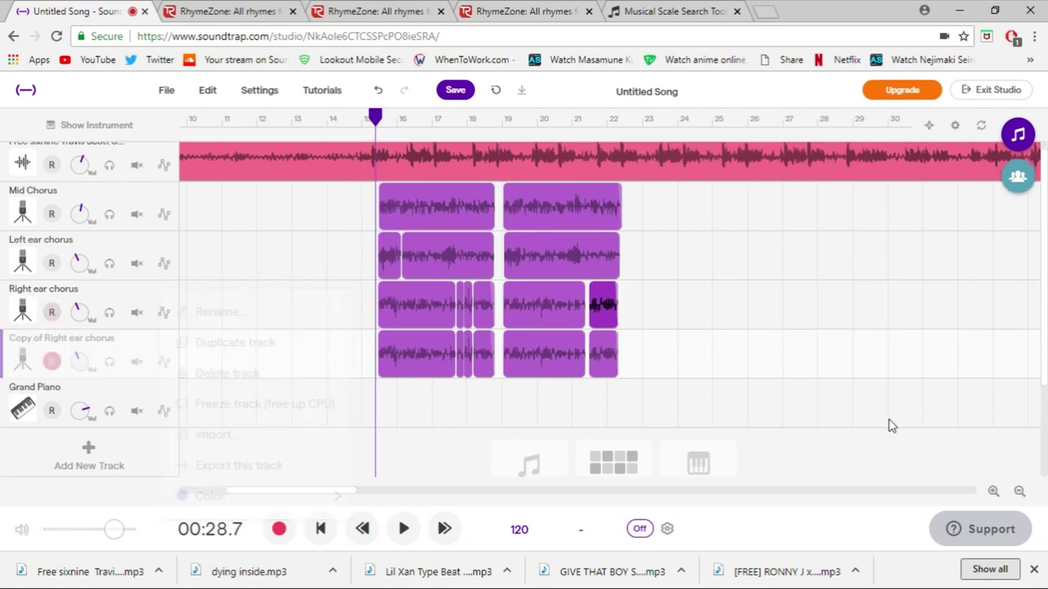
left_click(137, 312)
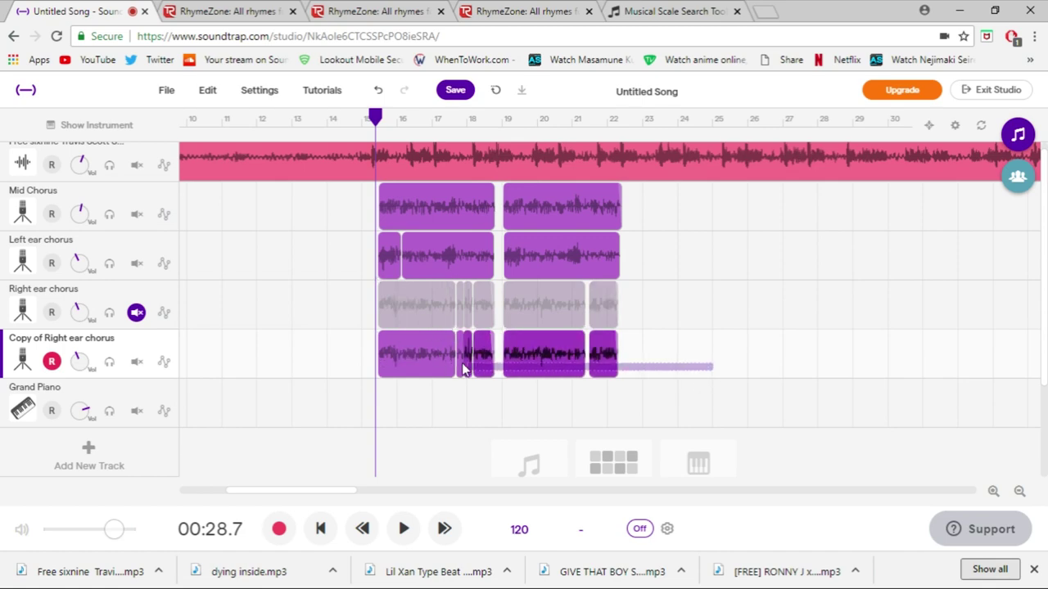
- Lower the pitch of all clips on the duplicated Right ear chorus track
right_click(422, 370)
mouse_move(533, 500)
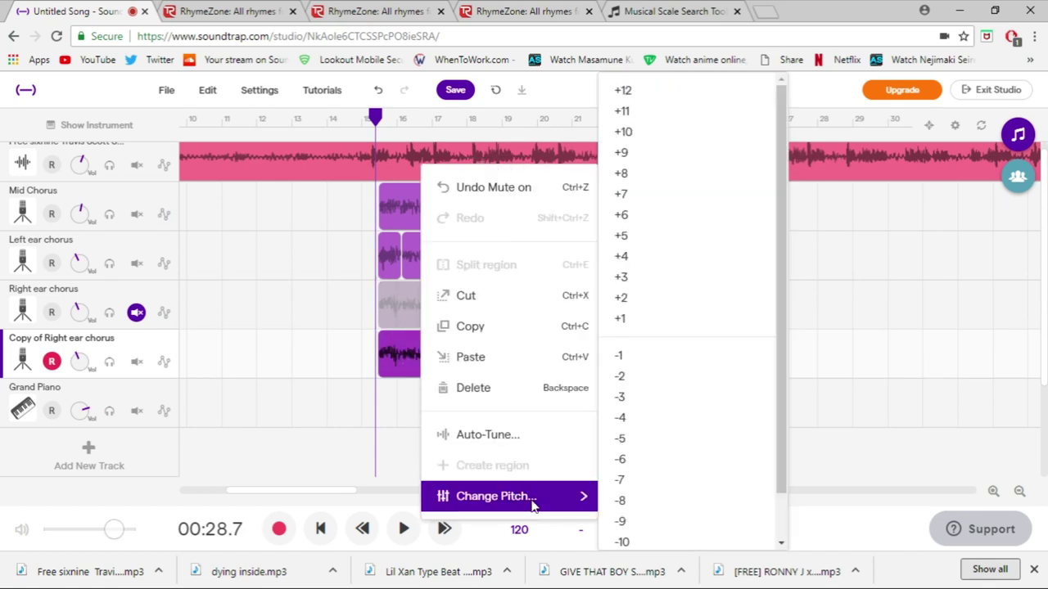
left_click(627, 538)
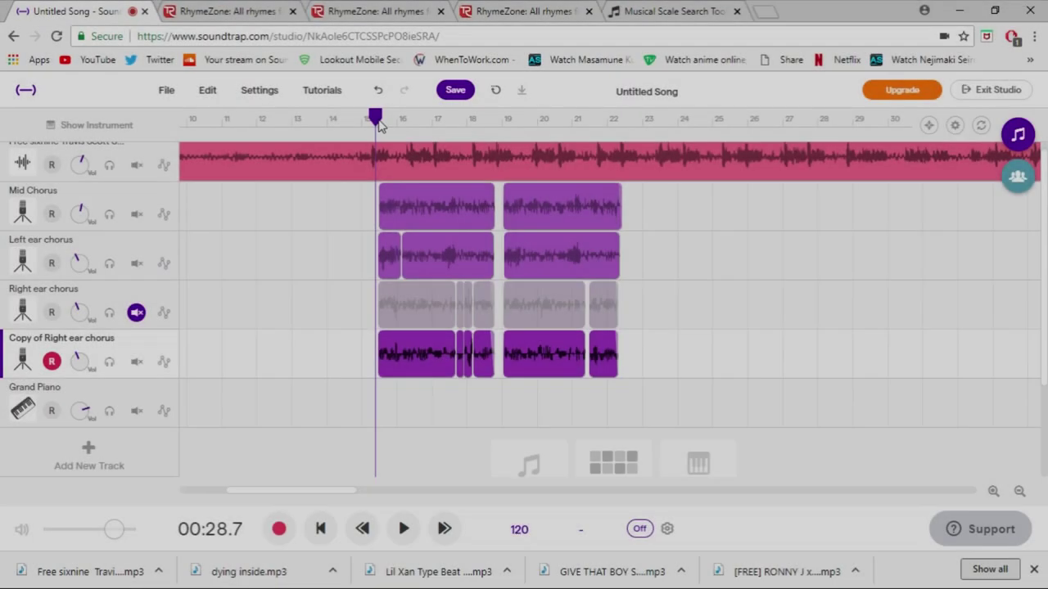
- Mute the Mid and Left ear chorus tracks and play the pitch-changed copy with the beat from 00:28.7
mouse_move(374, 121)
left_mouse_down()
mouse_move(402, 120)
mouse_move(376, 120)
left_mouse_up()
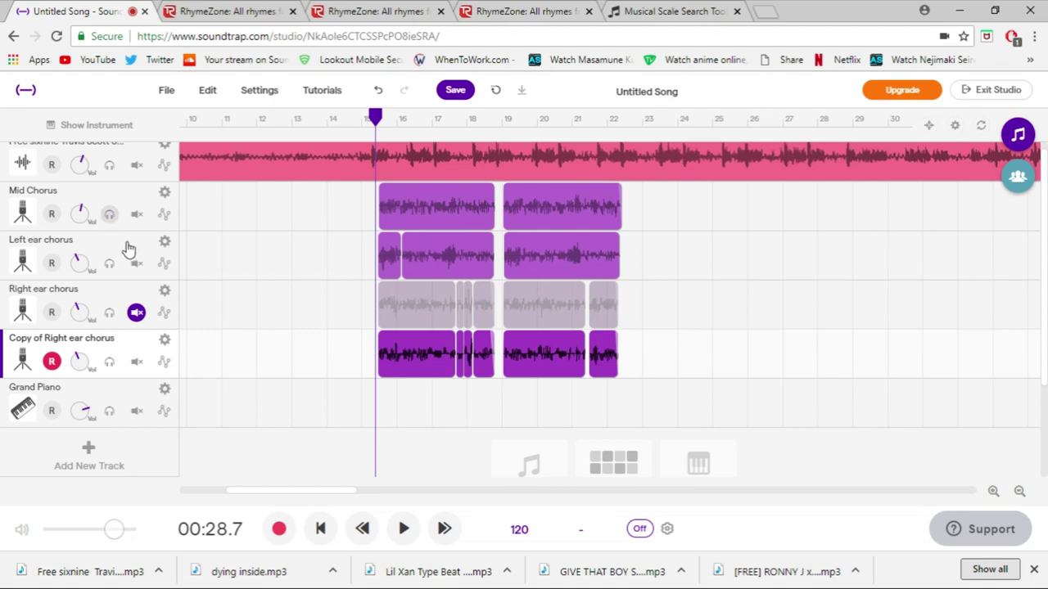
left_click(109, 264)
left_click(108, 264)
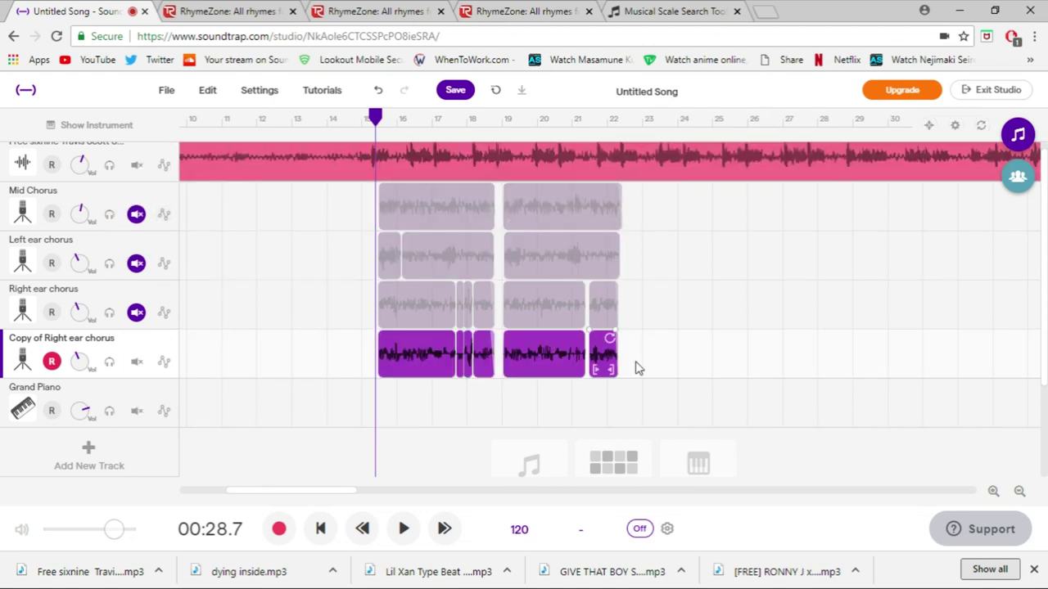
scroll(410, 420, "up", 1)
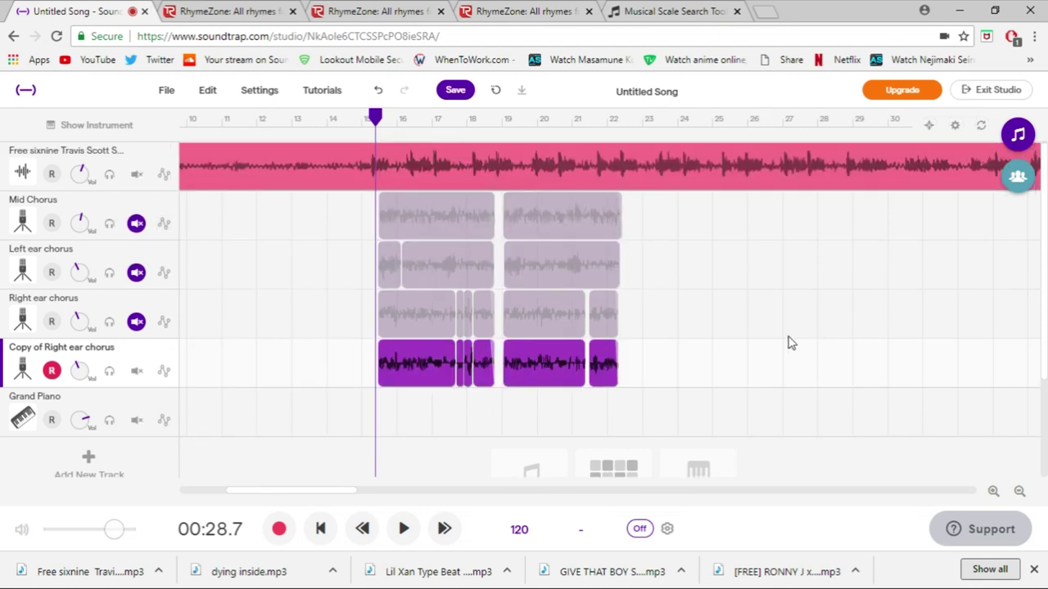
key("space")
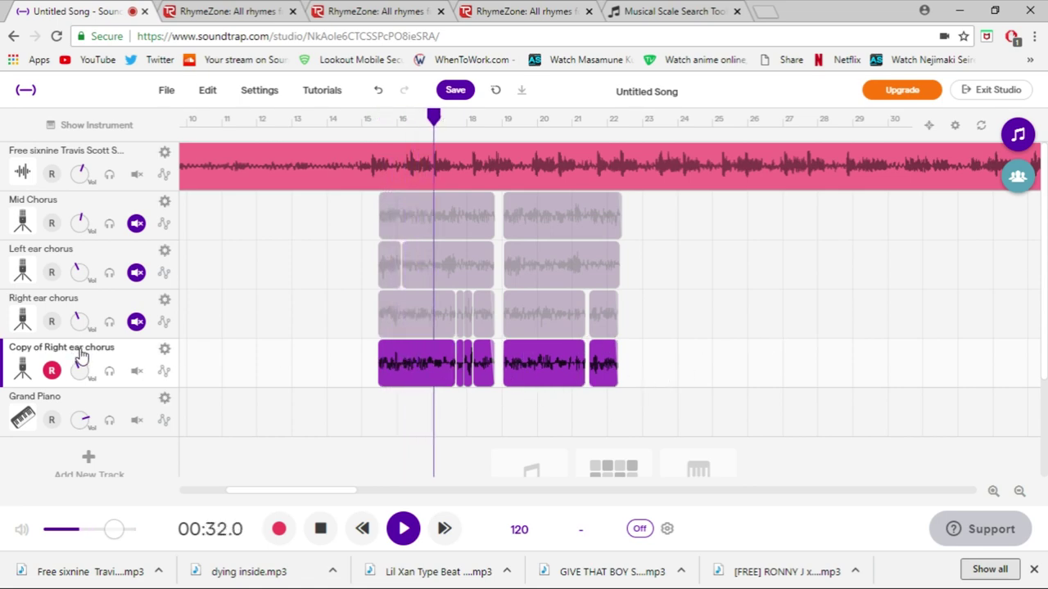
- Review the copied track's instrument settings and effects during playback, and return the playhead to 00:28.8
left_click(92, 125)
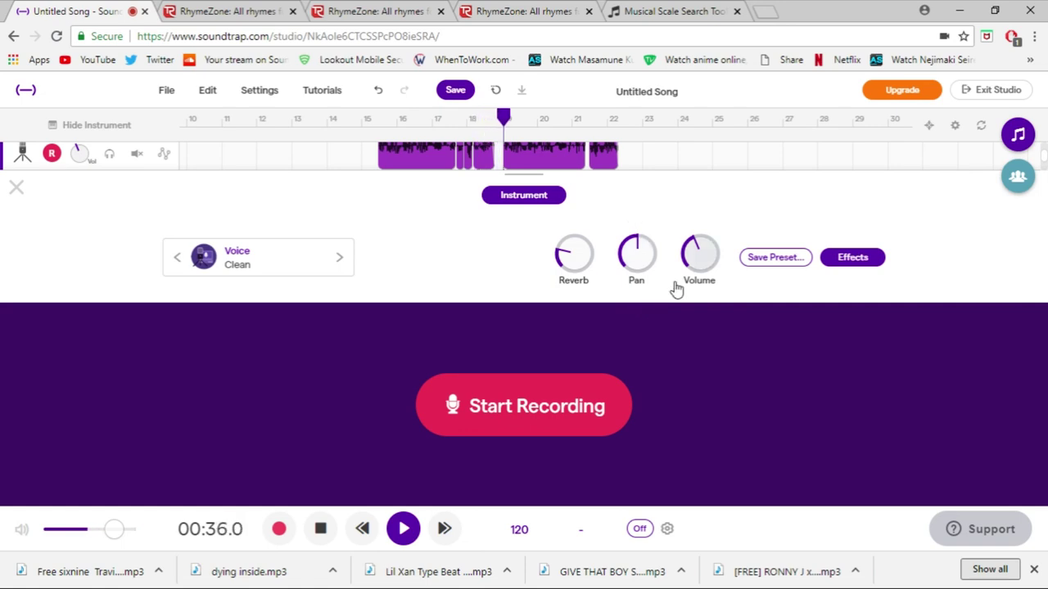
left_click(853, 260)
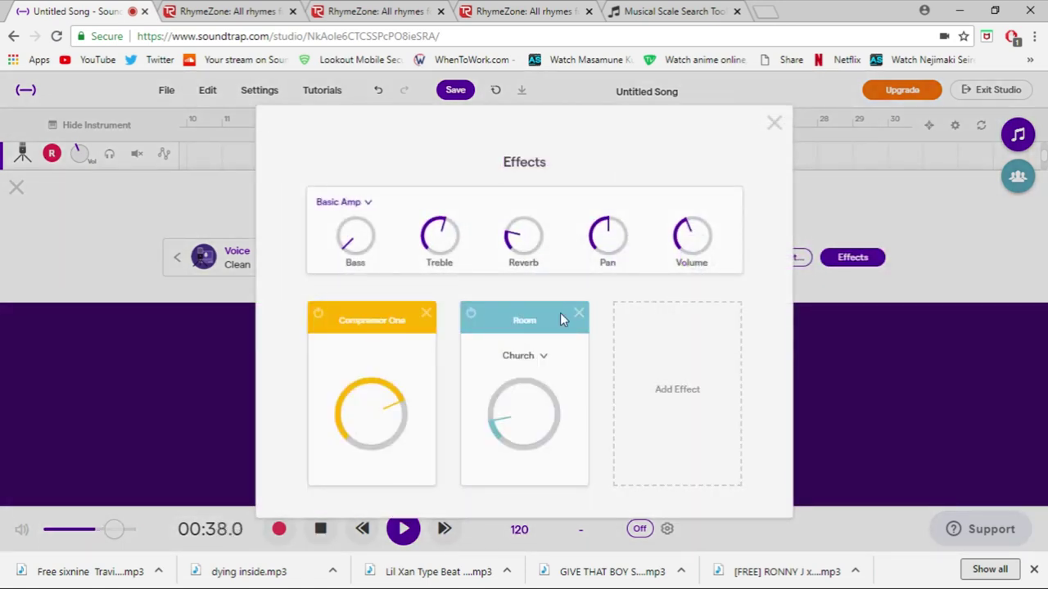
left_click(775, 123)
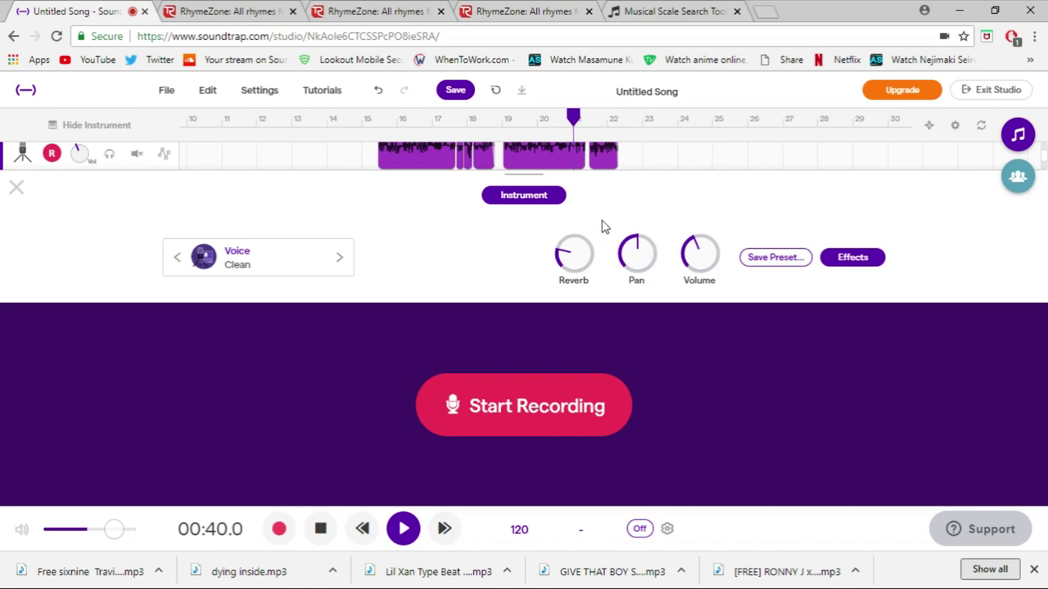
left_click(17, 188)
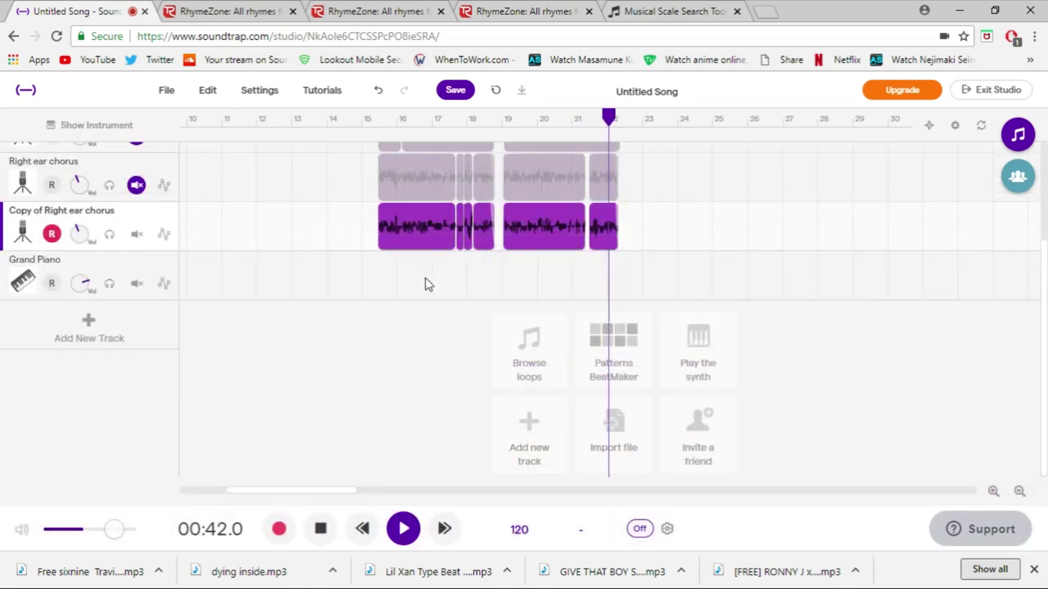
key("space")
left_click(376, 118)
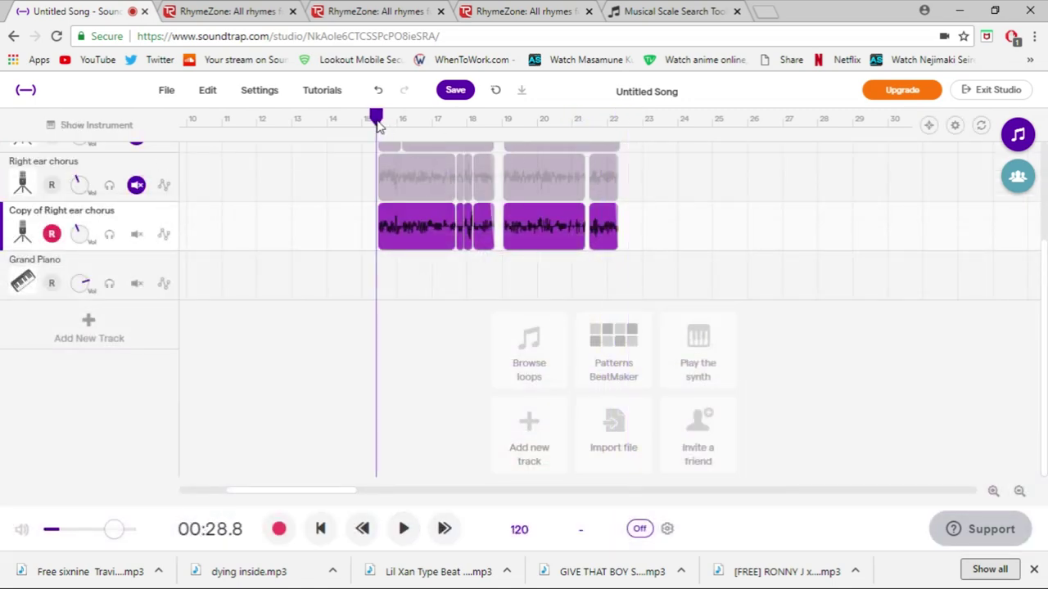
- Raise the Basic Amp treble on the copied track to about three-quarters while listening from 00:28.7, and close its effects
left_click(109, 129)
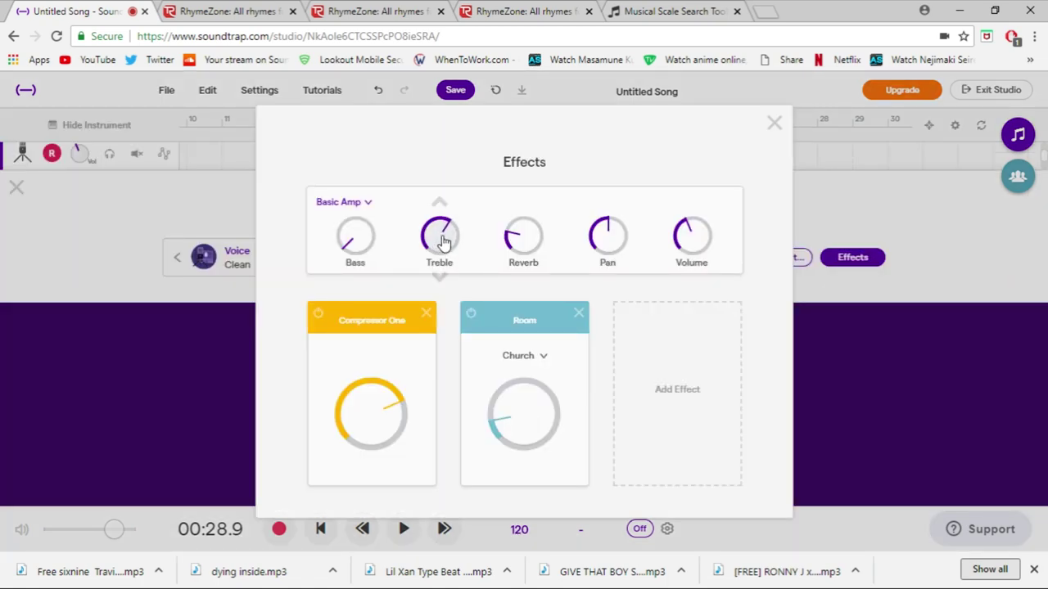
left_click(775, 123)
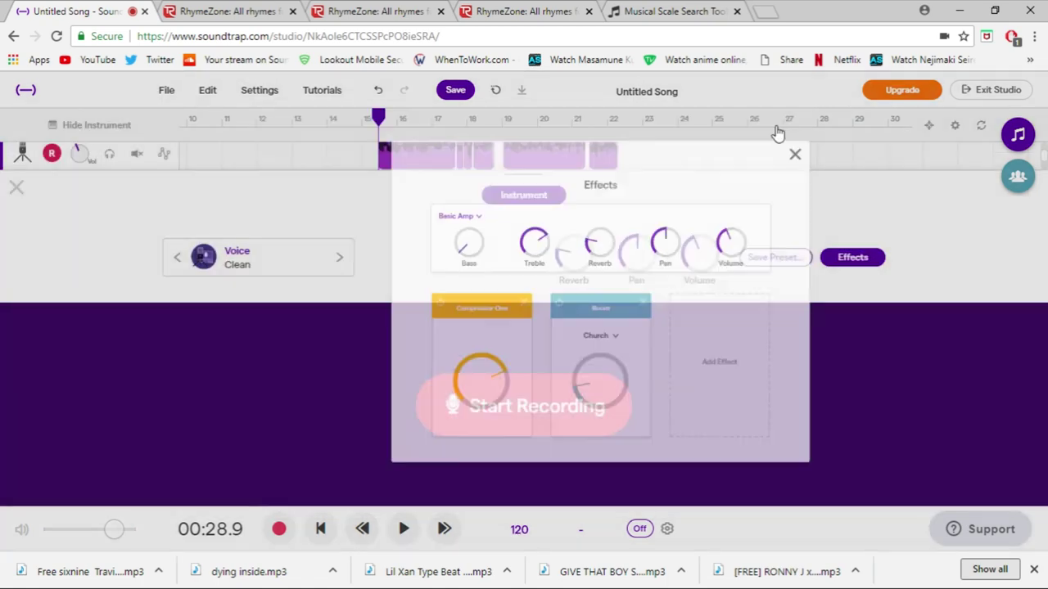
left_click_drag(378, 121, 375, 121)
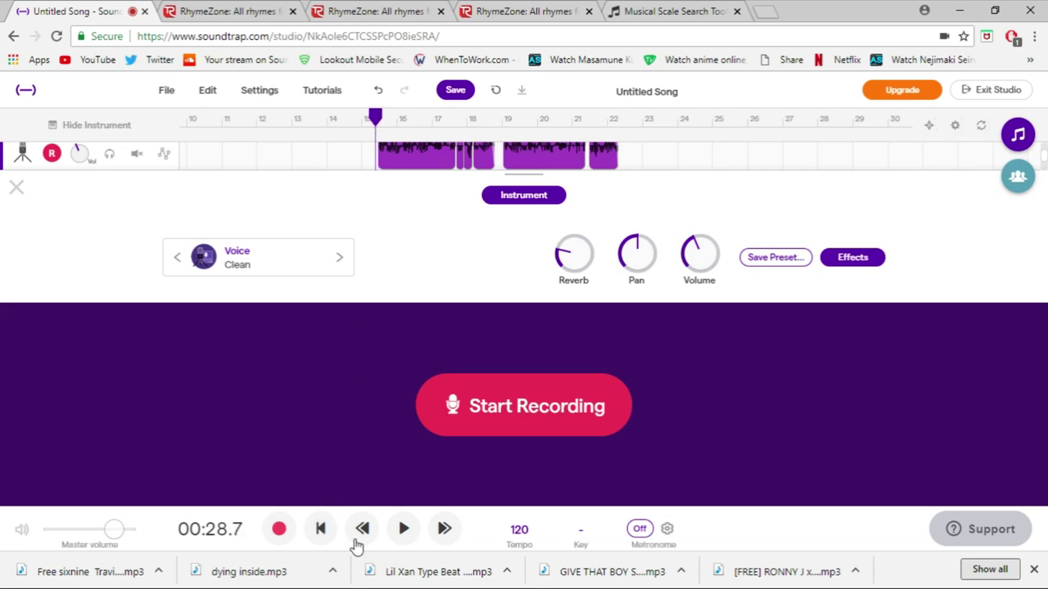
key("space")
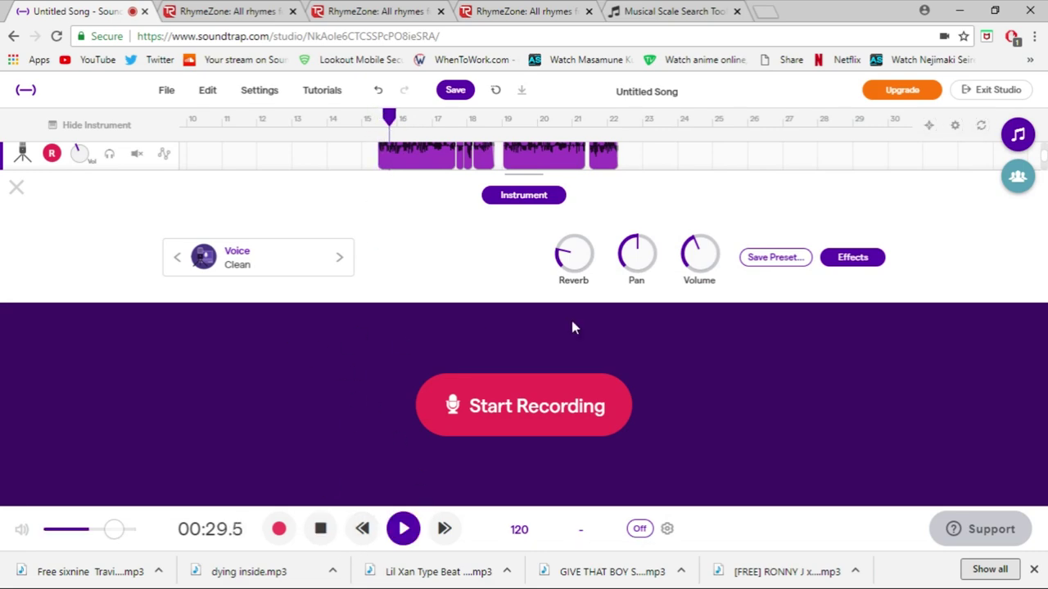
left_click(869, 260)
left_click_drag(440, 234, 433, 418)
left_click_drag(426, 291, 460, 187)
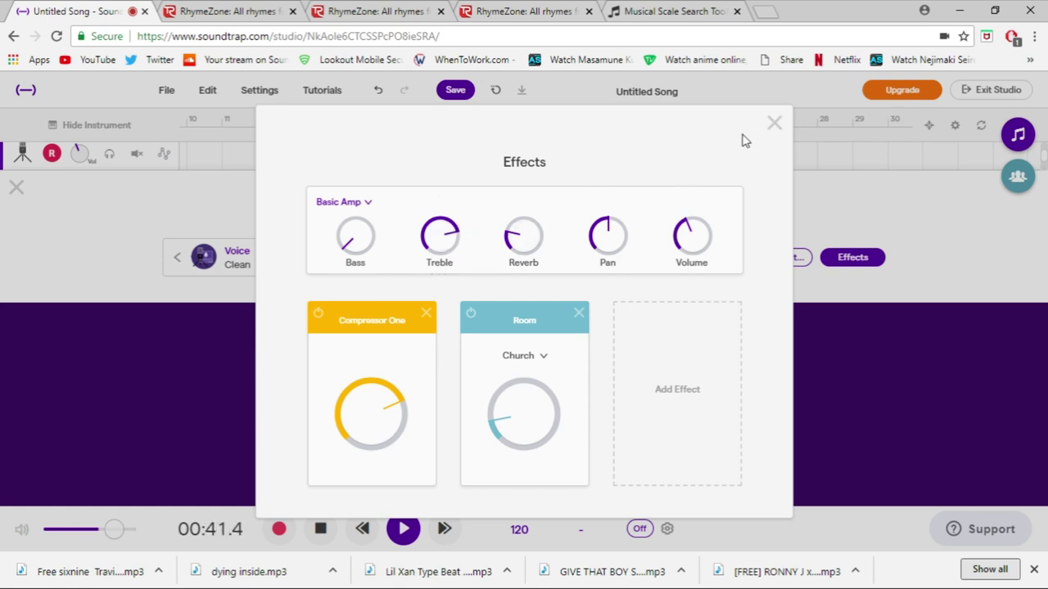
left_click(774, 124)
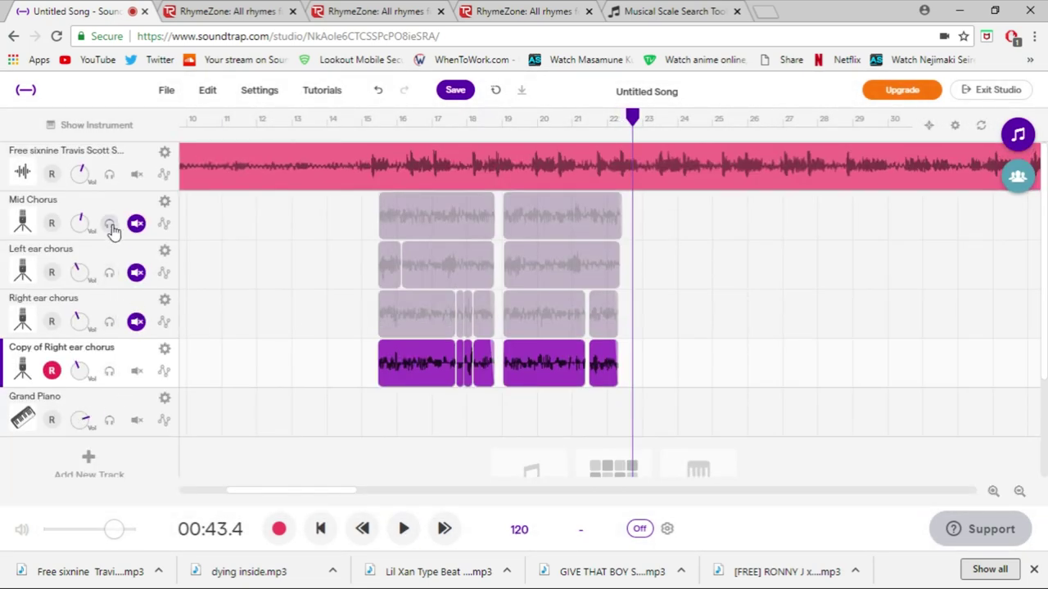
- Solo the beat, Mid Chorus, Left ear chorus and copied Right ear chorus tracks, and play them together from 00:27.5
left_click(109, 223)
left_click(108, 273)
left_click(109, 371)
left_click(108, 175)
left_click(354, 119)
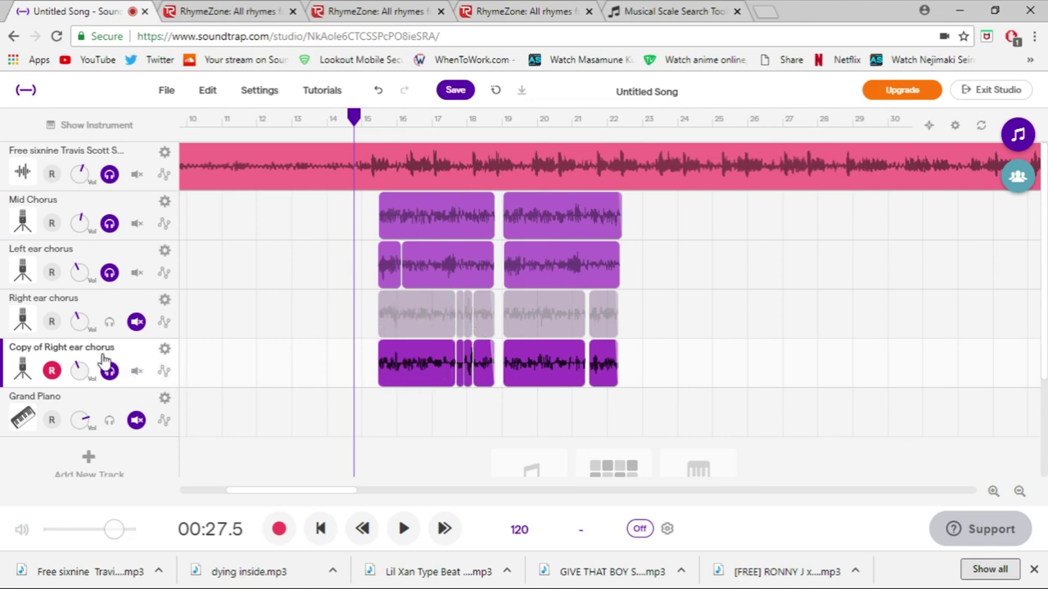
scroll(281, 286, "down", 3)
scroll(281, 286, "up", 3)
key("space")
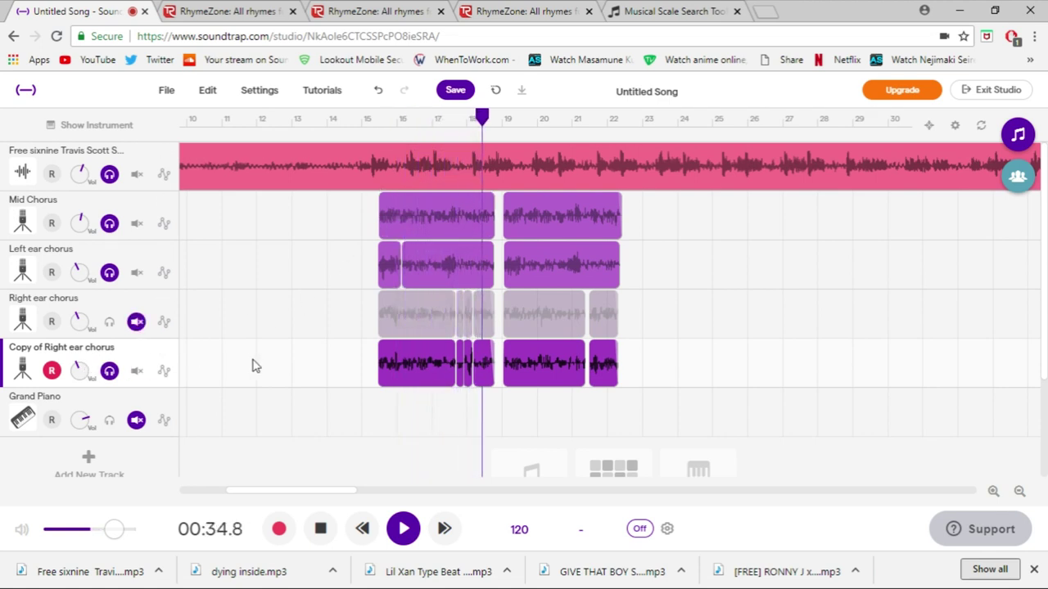
- Solo the original Right ear chorus instead of its copy and play the mix from just before the chorus for comparison
left_click(109, 322)
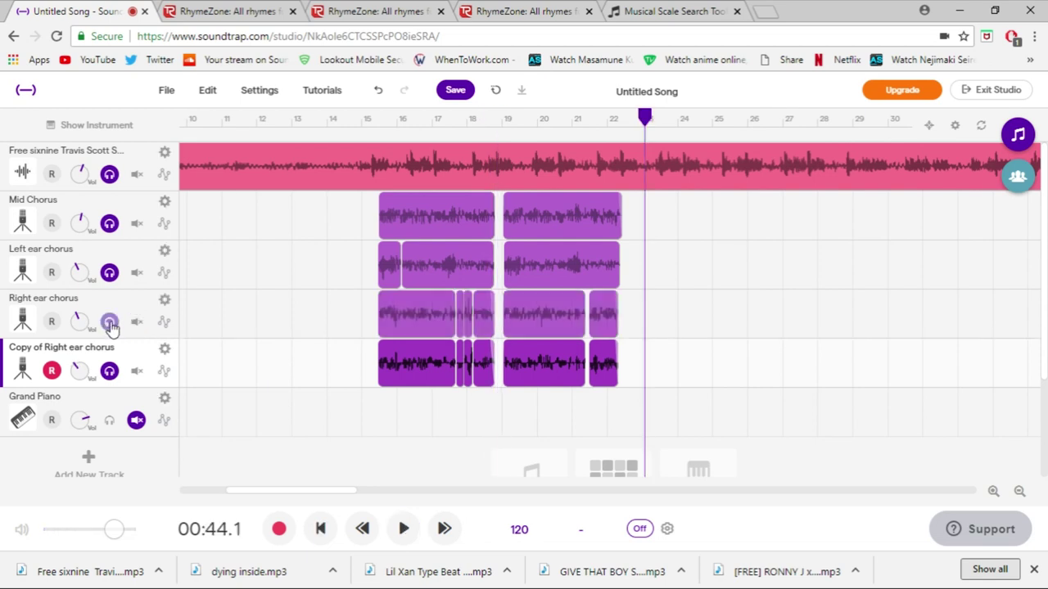
left_click(108, 371)
left_click(369, 120)
key("space")
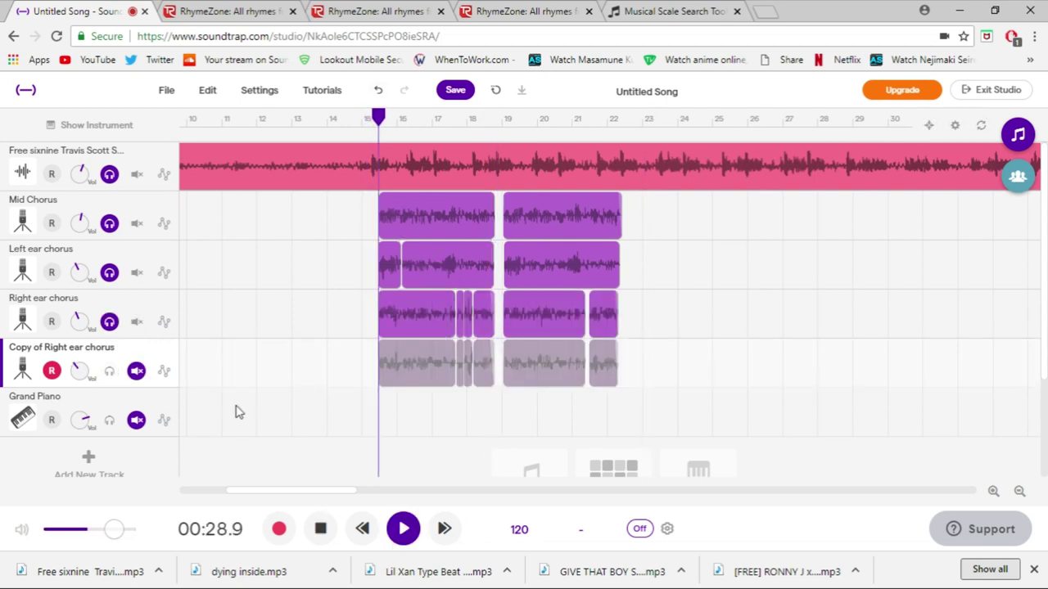
key("space")
- Switch the solo back from the original Right ear chorus to its pitch-changed copy and continue playback from 00:31.9
left_click(109, 323)
left_click(108, 370)
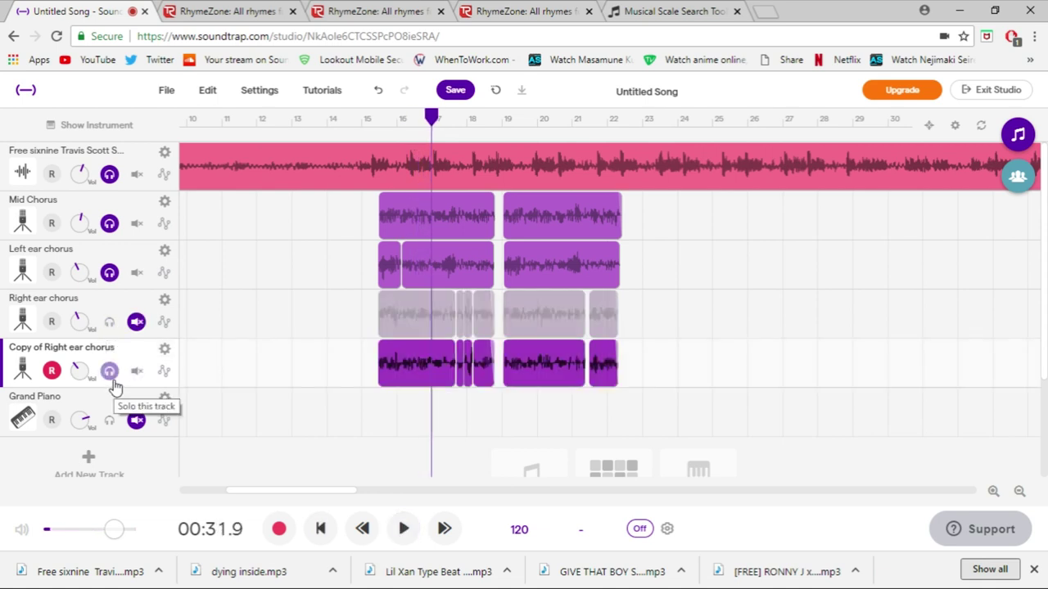
key("space")
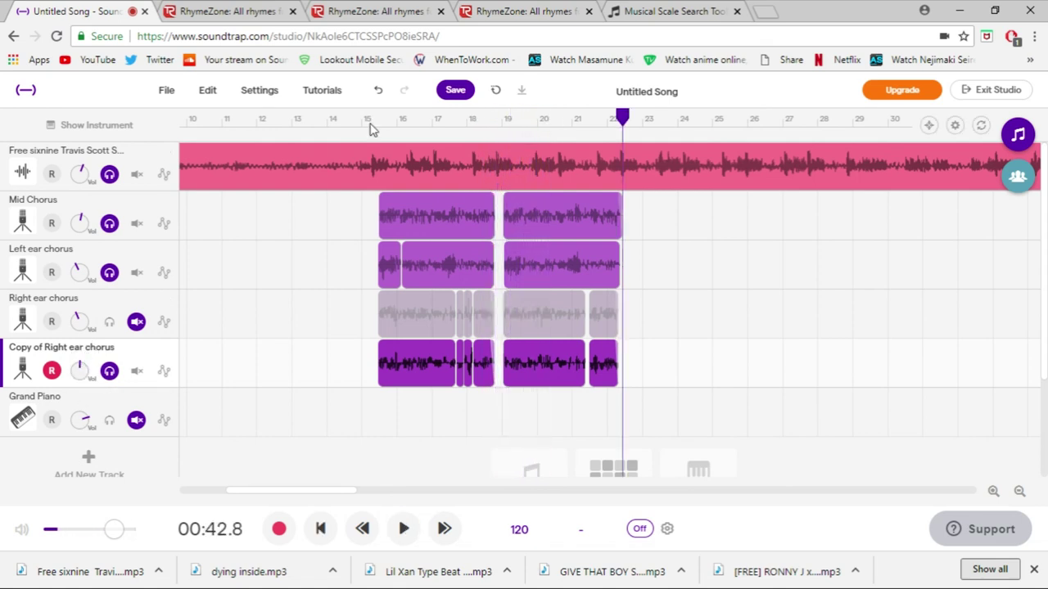
- Examine how the starts of the soloed chorus clips line up at about 00:28.9
left_click(369, 127)
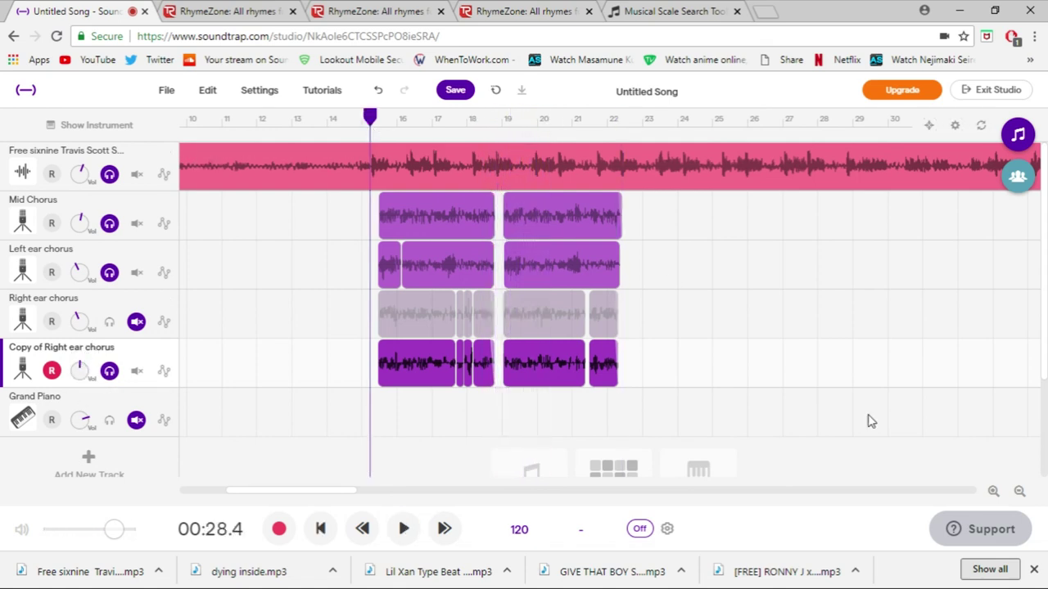
left_click(993, 491)
left_click(1001, 496)
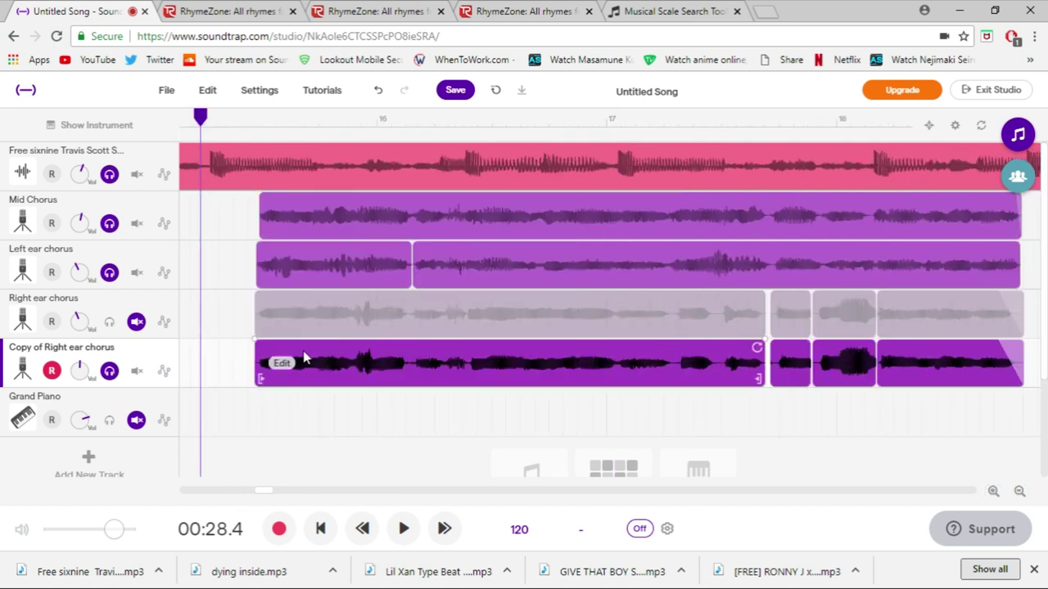
left_click_drag(253, 123, 293, 131)
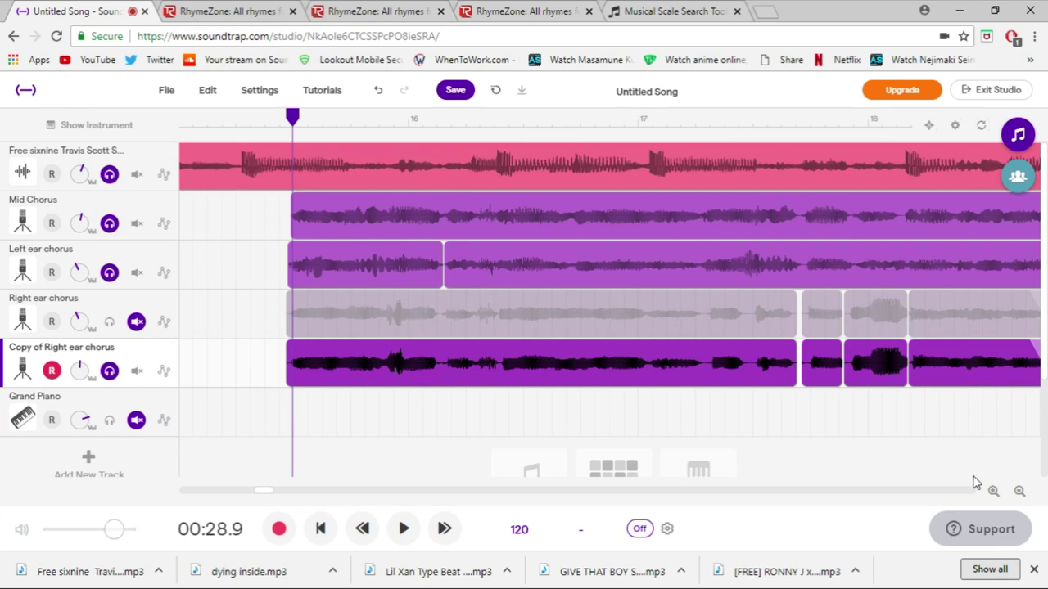
left_click(993, 491)
left_click(993, 491)
left_click(992, 491)
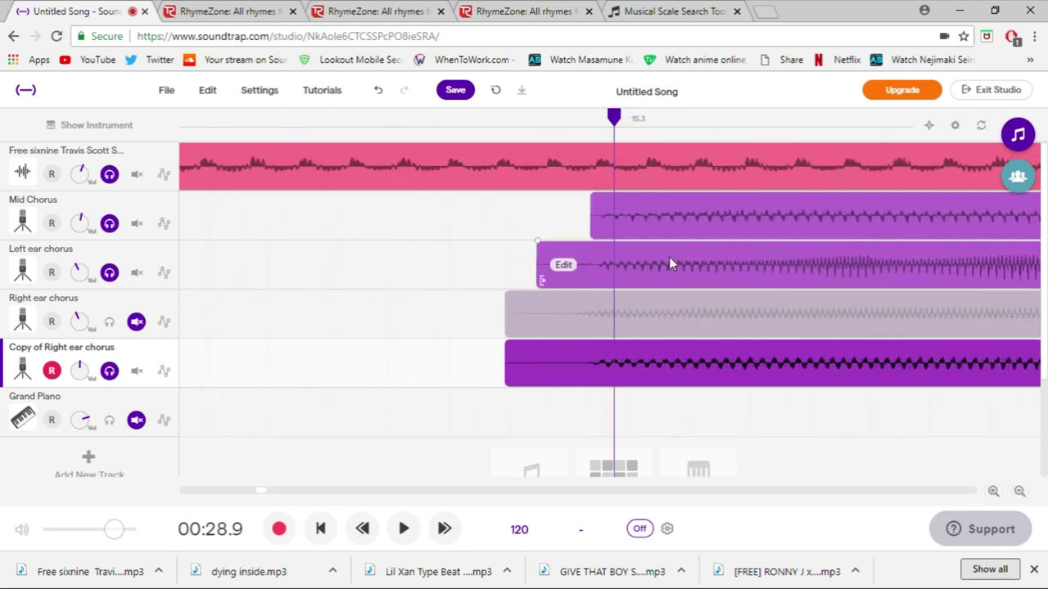
left_click_drag(598, 136, 585, 133)
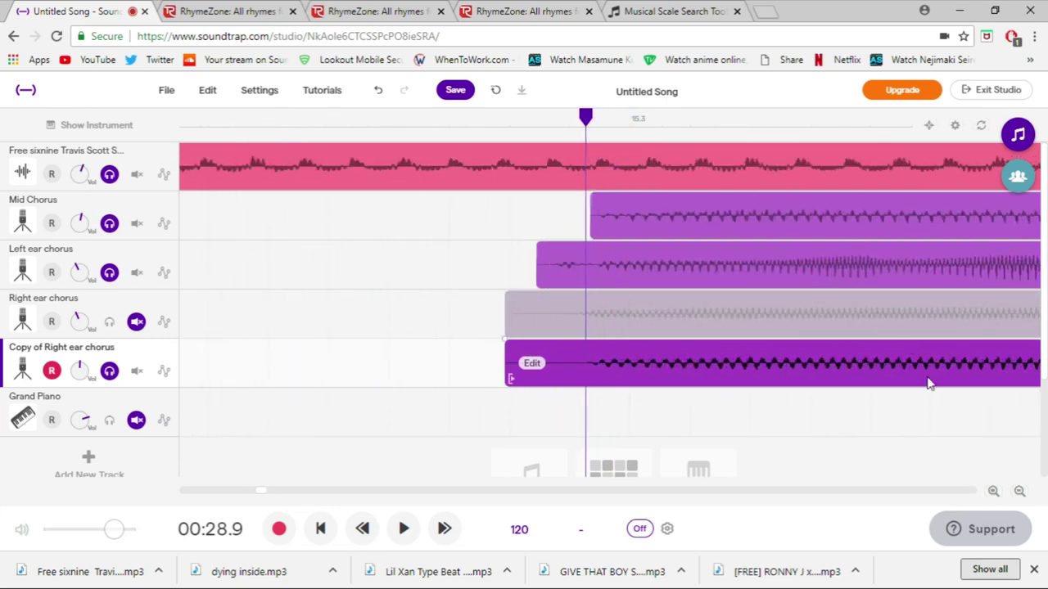
left_click(1019, 491)
left_click(1019, 491)
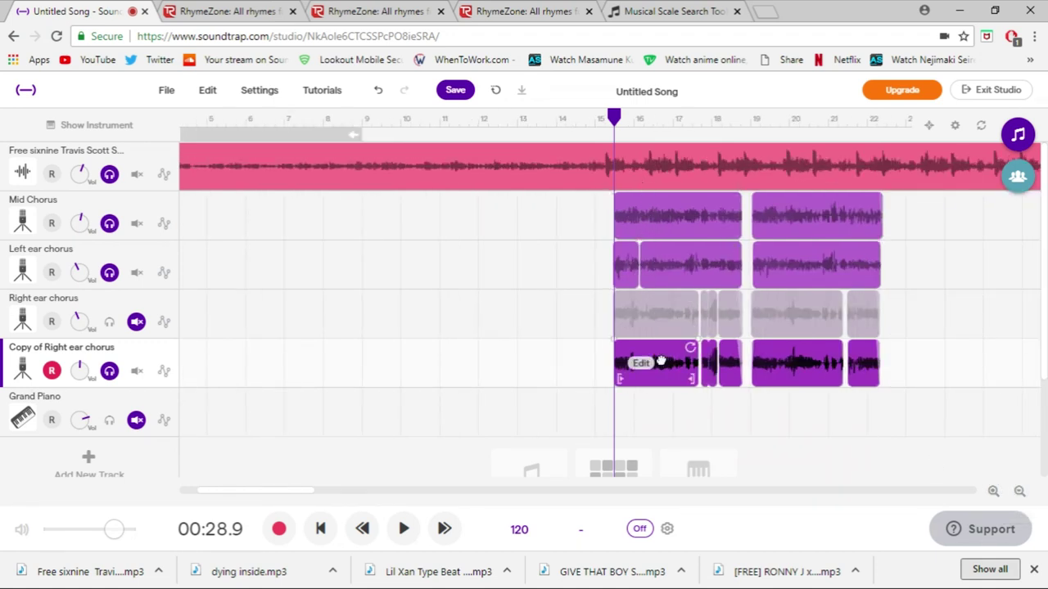
- Solo the original Right ear chorus as well and shift the copied track's clips slightly earlier to line their waveforms up with it
left_click(111, 323)
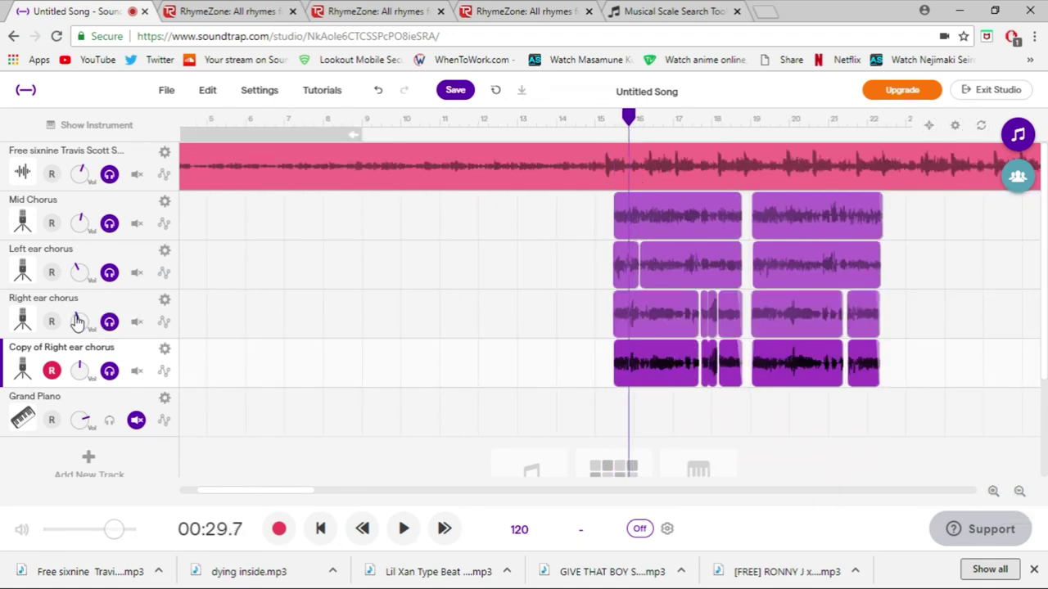
left_click(993, 491)
left_click(993, 491)
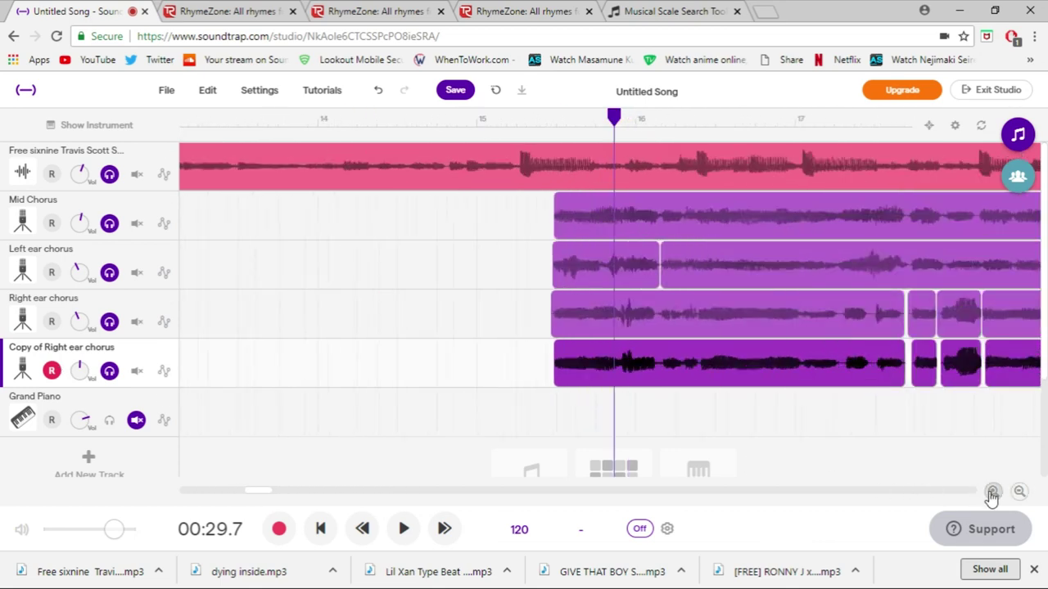
left_click(993, 491)
left_click(993, 491)
left_click(992, 491)
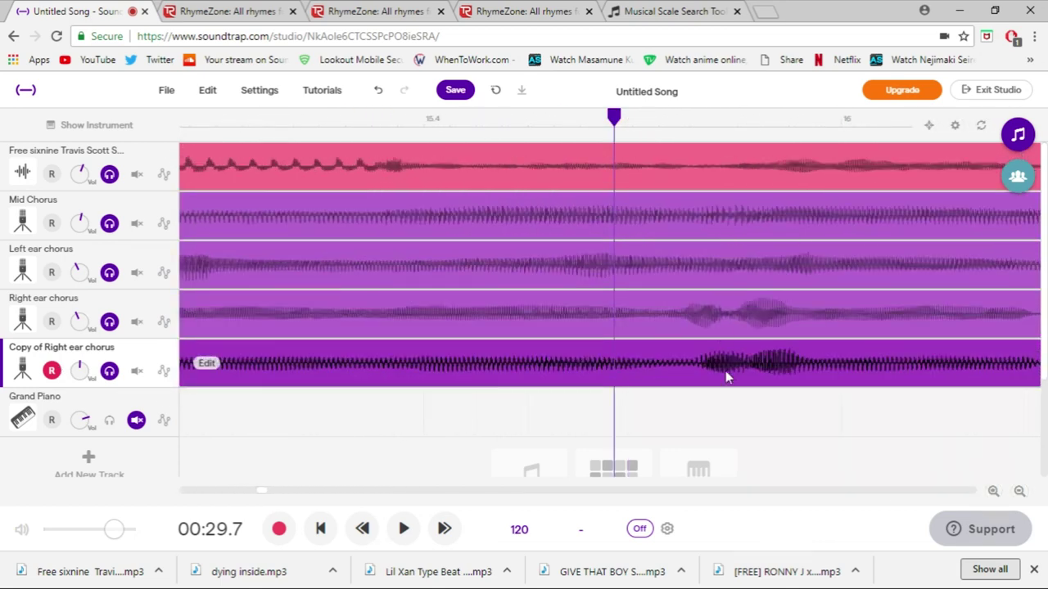
left_click_drag(751, 367, 736, 371)
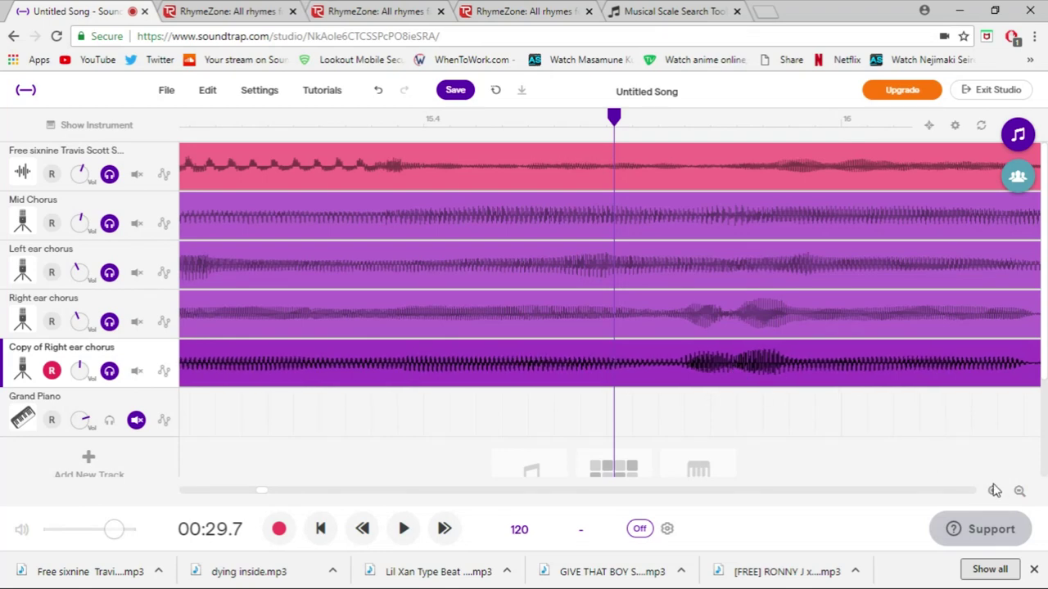
left_click(1019, 491)
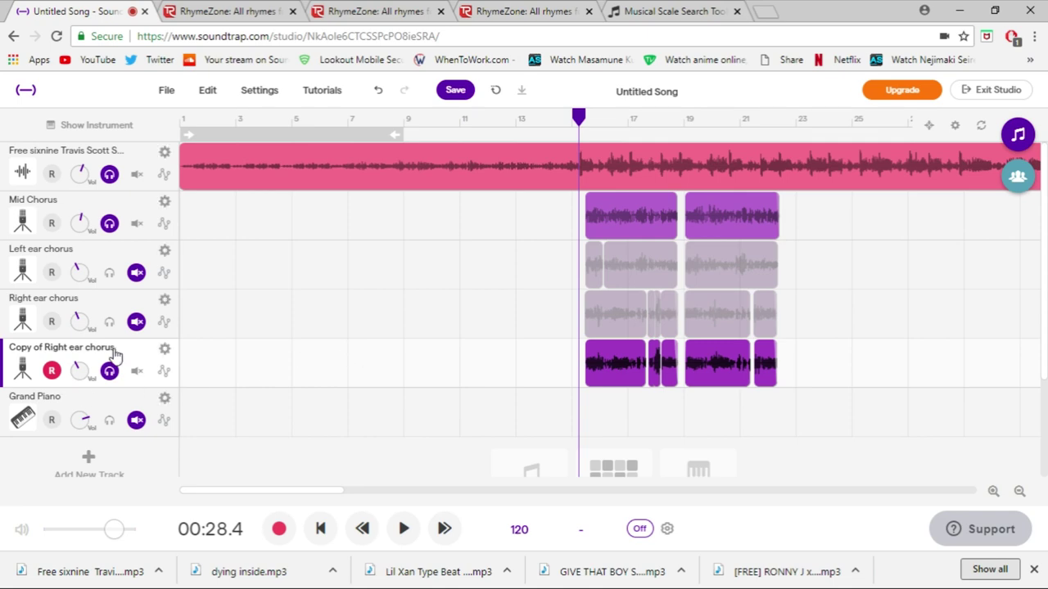
- Raise the copied Right ear chorus track's reverb to just under a third and lower its volume slightly
left_click(90, 124)
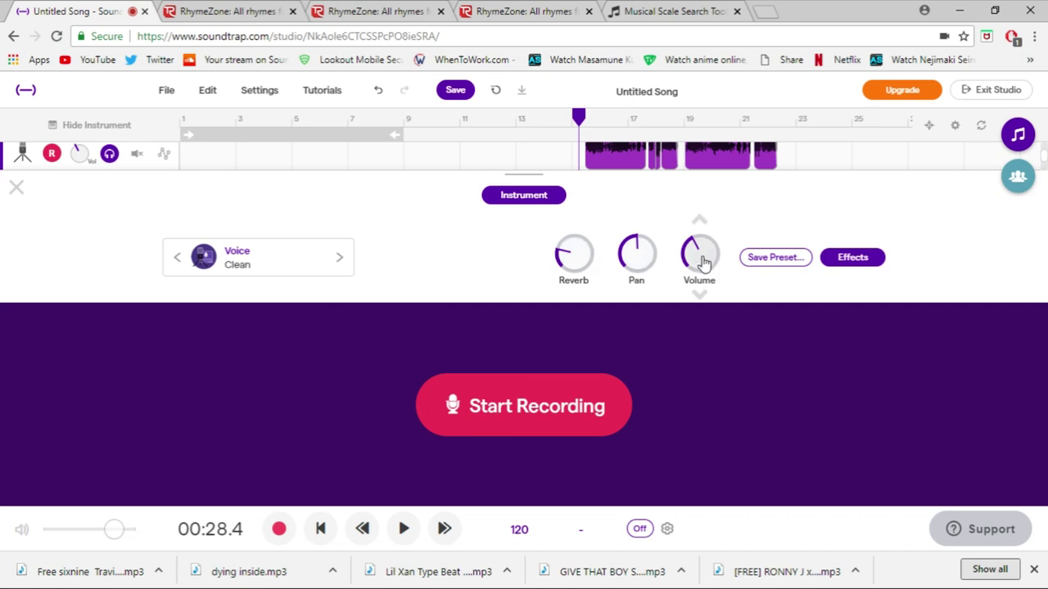
left_click(853, 257)
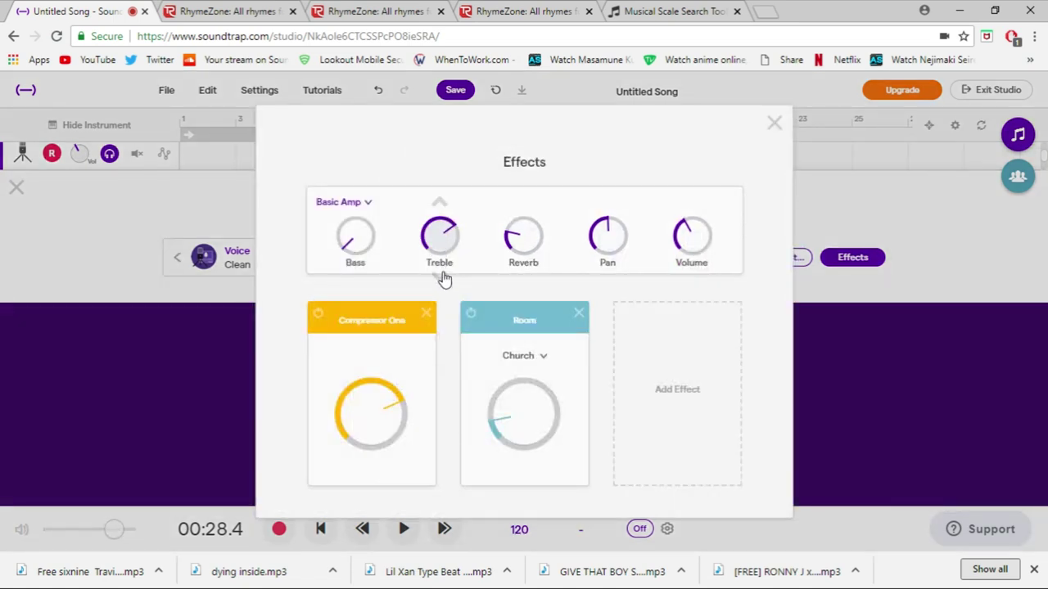
key("Escape")
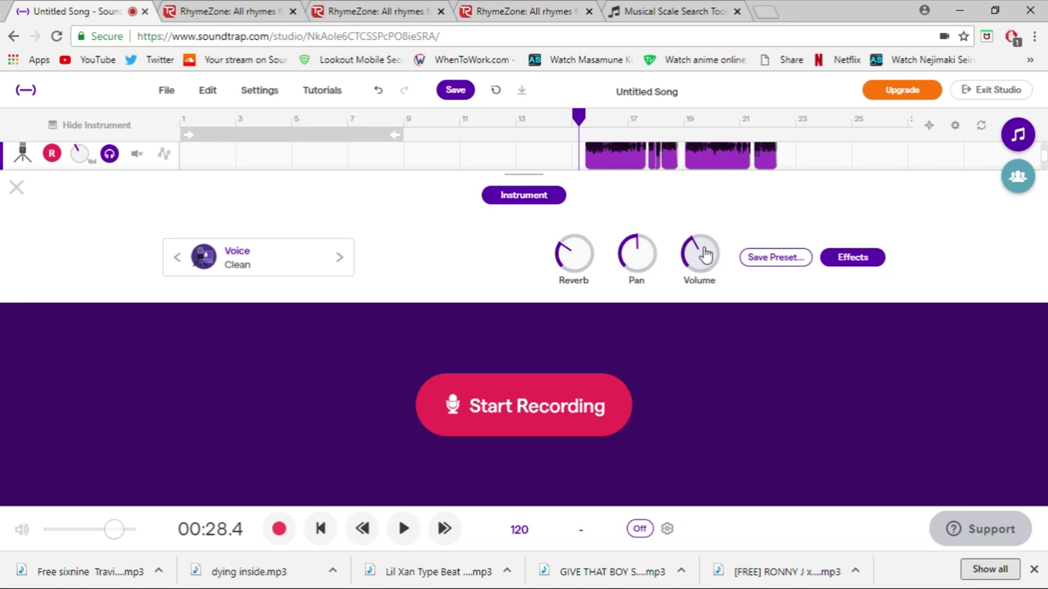
left_click(17, 188)
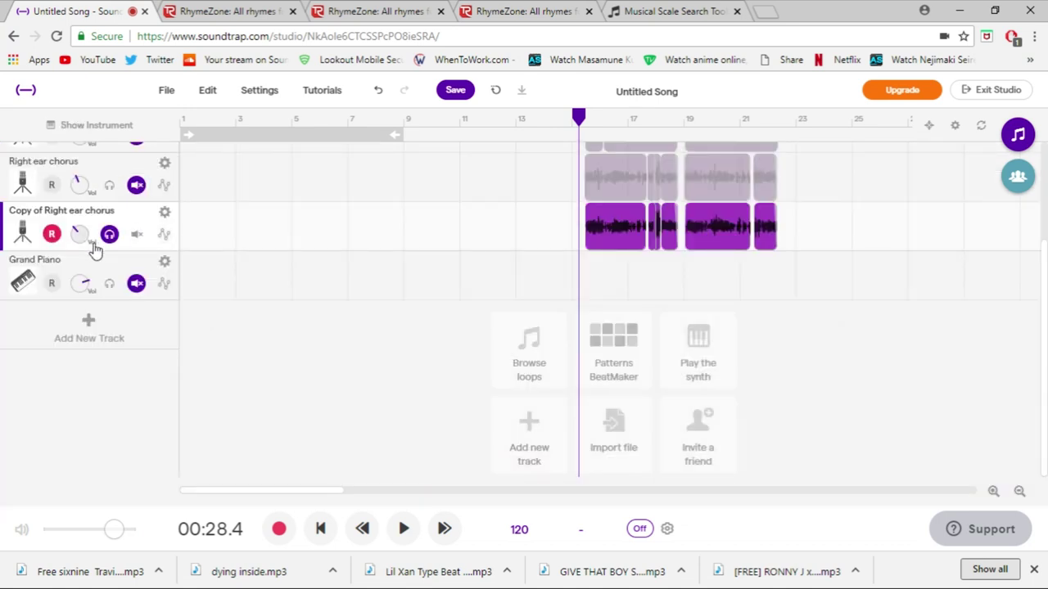
- Rename the copied Right ear chorus track as "mid low/high"
double_click(98, 211)
left_click_drag(117, 213, 10, 213)
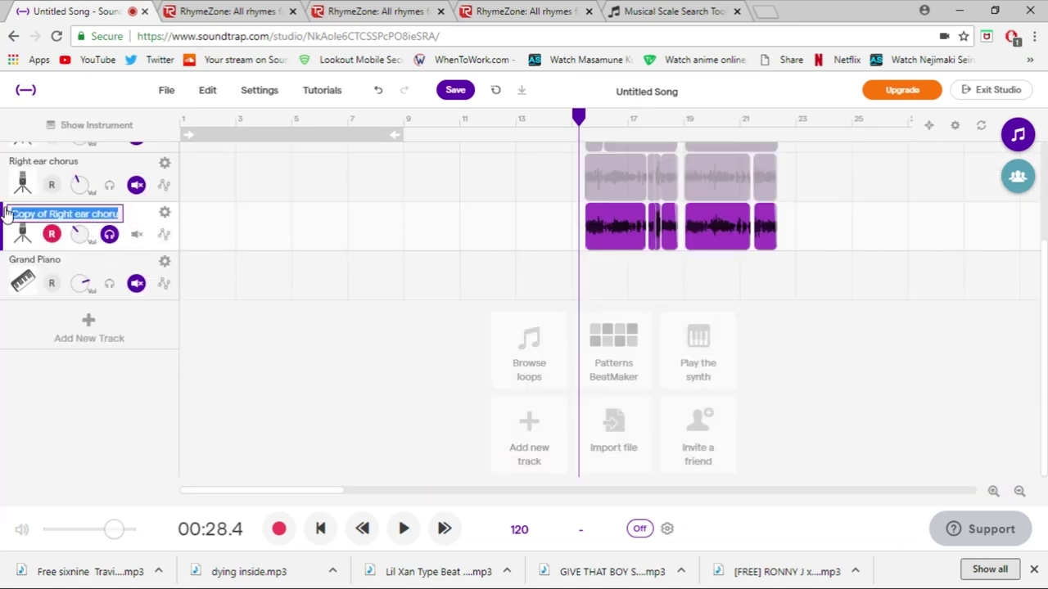
type("mid ls")
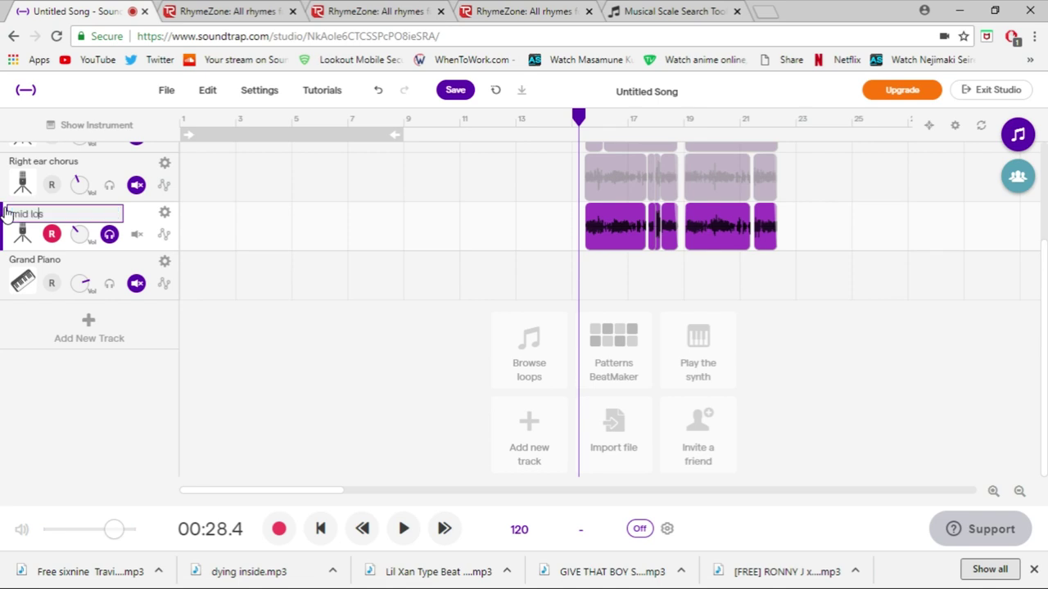
type("w/high")
key("Return")
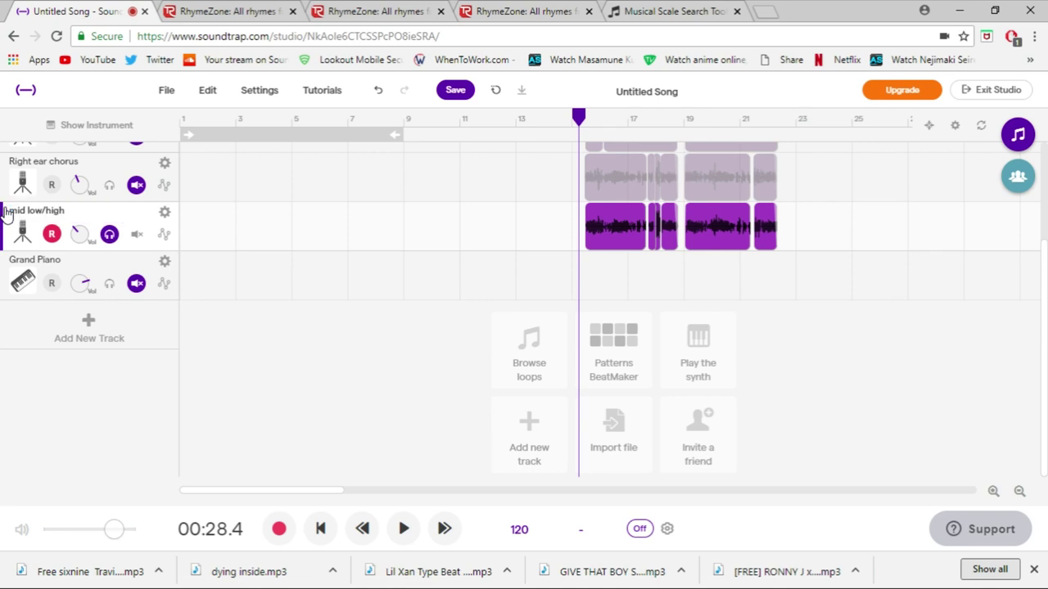
- Add the Left ear chorus and Right ear chorus to the solo and play all the chorus layers with the beat from 00:28.4
scroll(463, 322, "up", 3)
scroll(463, 323, "up", 1)
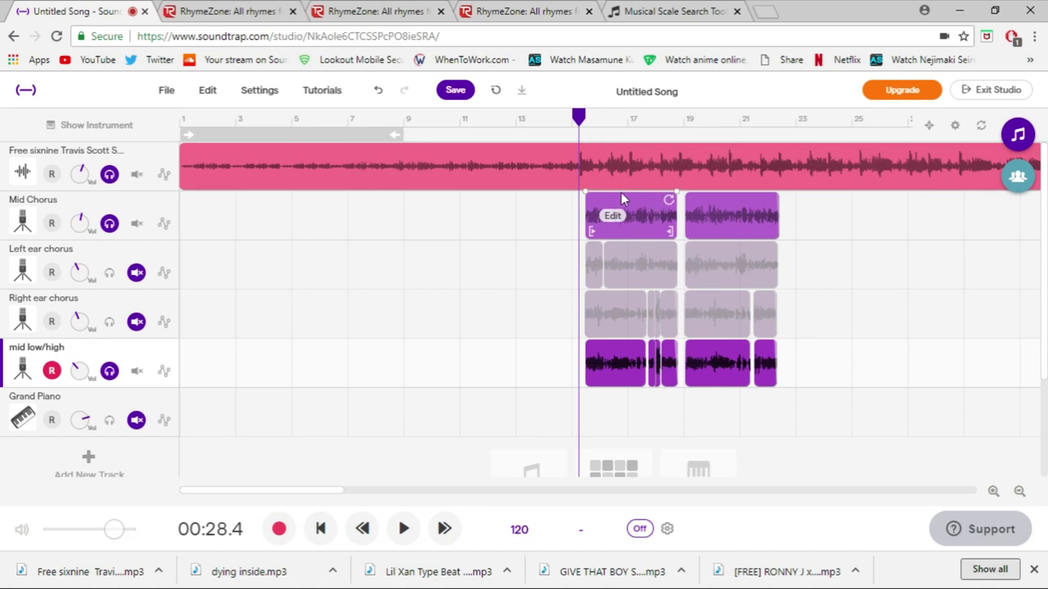
left_click(114, 226)
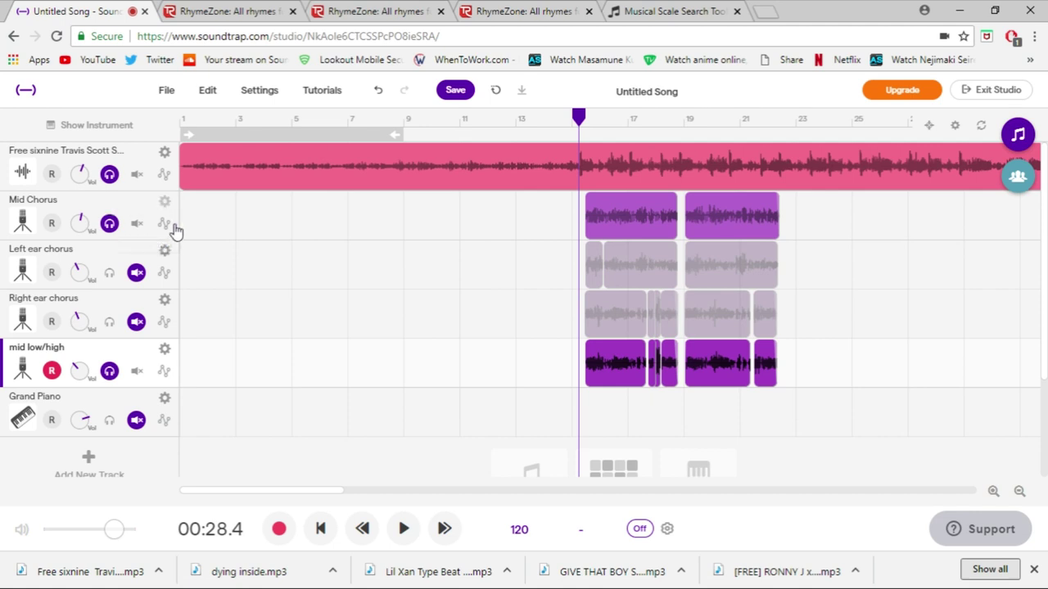
left_click(993, 491)
left_click(109, 321)
left_click(109, 273)
key("space")
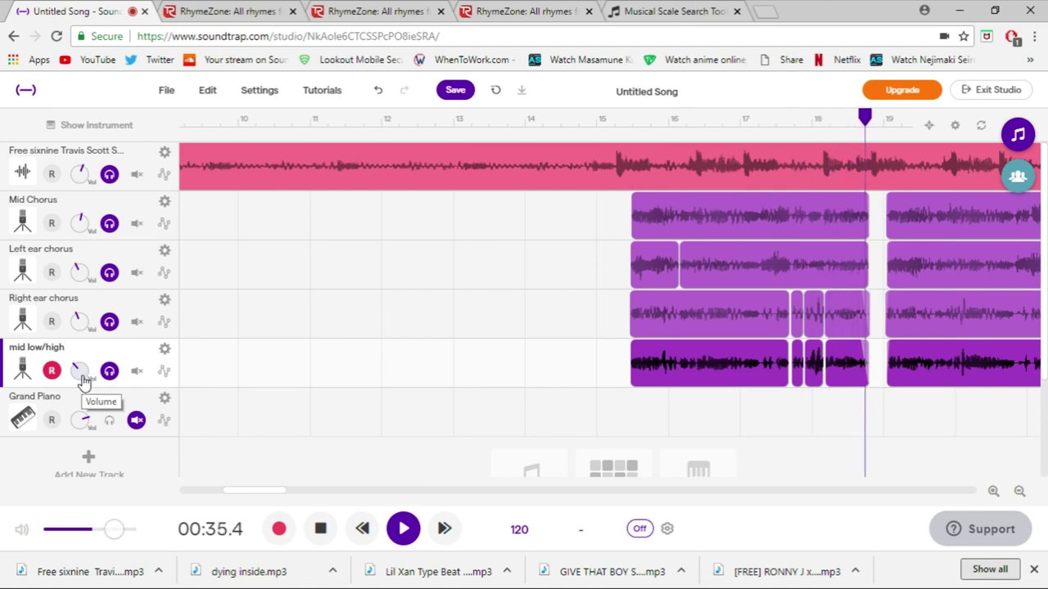
key("space")
- View the beat's full length, checking the position at 01:39.6, and return the playhead to 00:28.0 just before the chorus
scroll(311, 121, "down", 3)
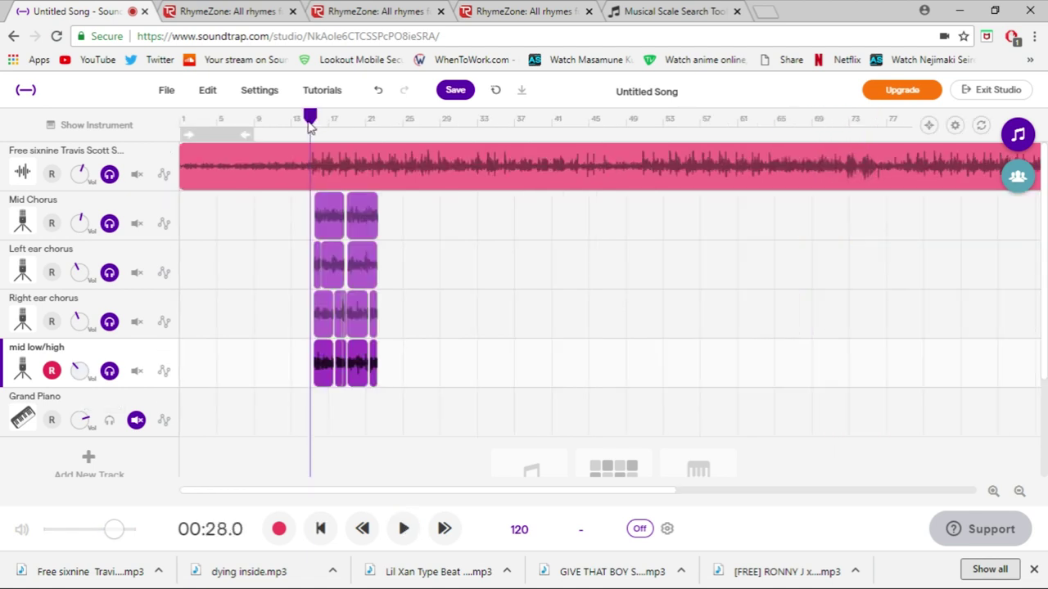
left_click(1020, 491)
left_click_drag(457, 118, 468, 122)
mouse_move(586, 192)
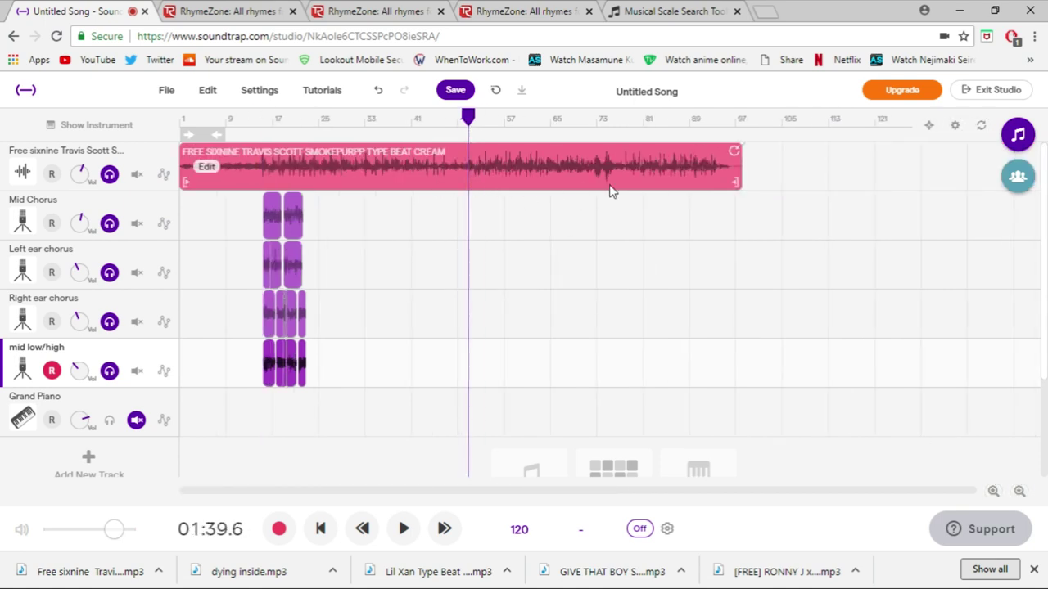
left_click_drag(456, 121, 261, 139)
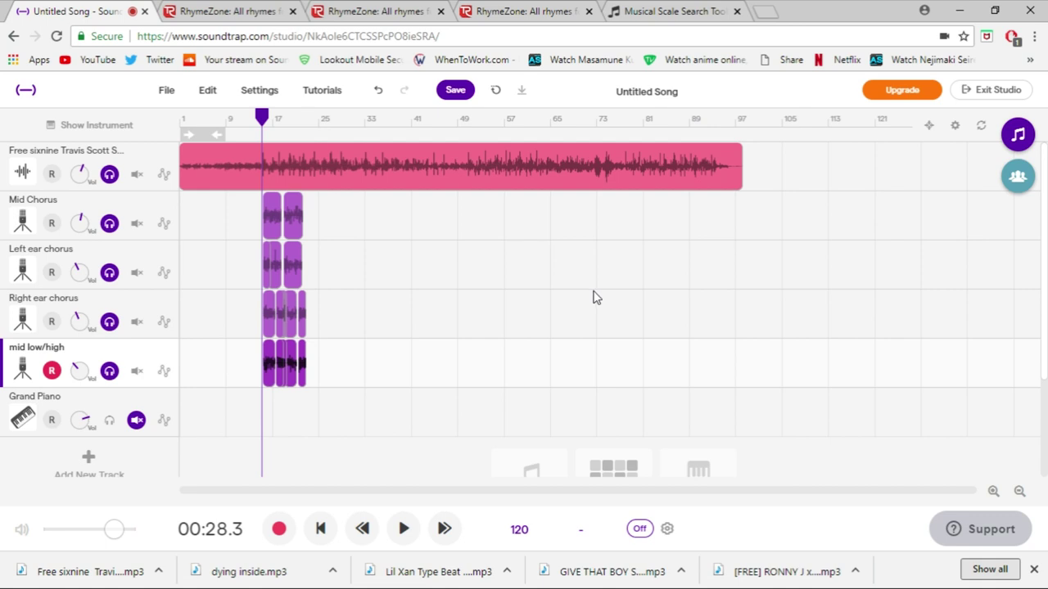
left_click(993, 491)
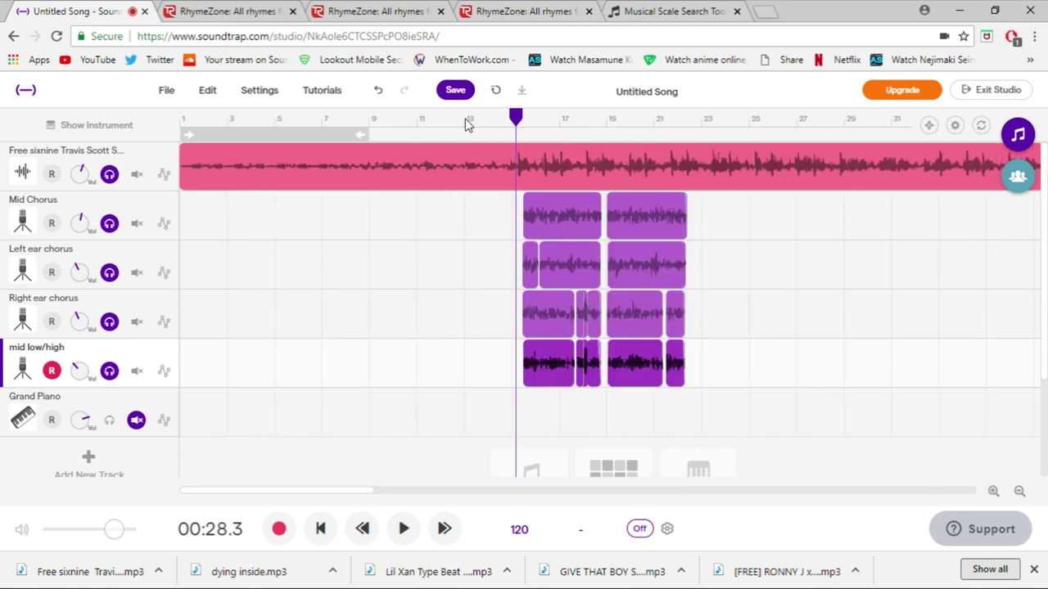
left_click(467, 119)
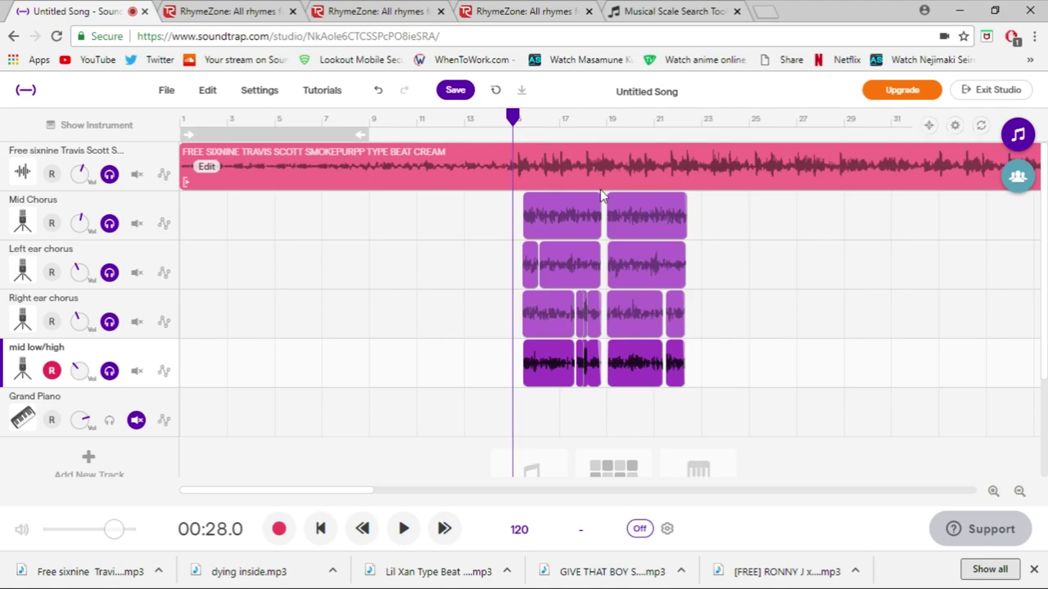